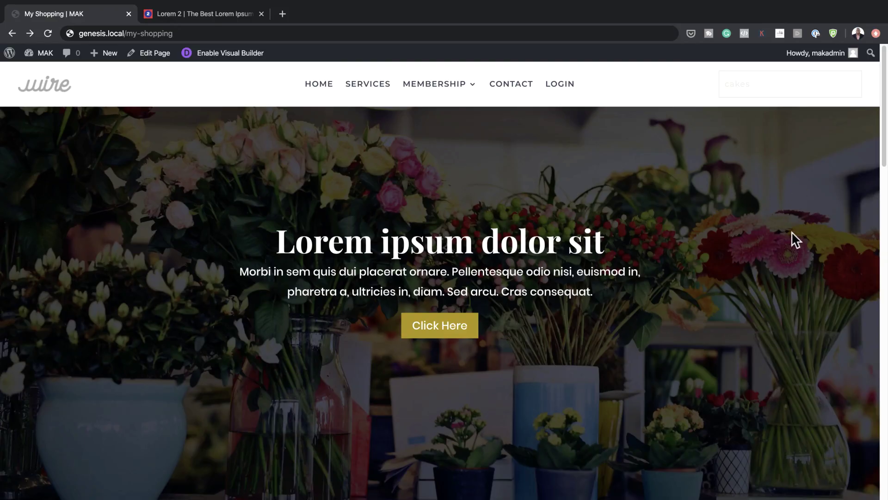
# Look over the My Shopping page, including its Latest Products section, and open the Flower B product
pyautogui.scroll(-7, 769, 235)
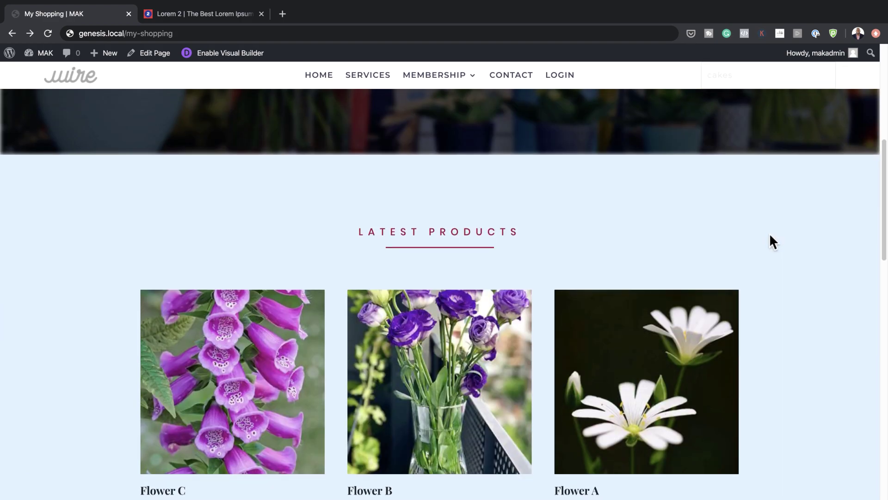
pyautogui.scroll(-20, 770, 236)
pyautogui.scroll(15, 770, 236)
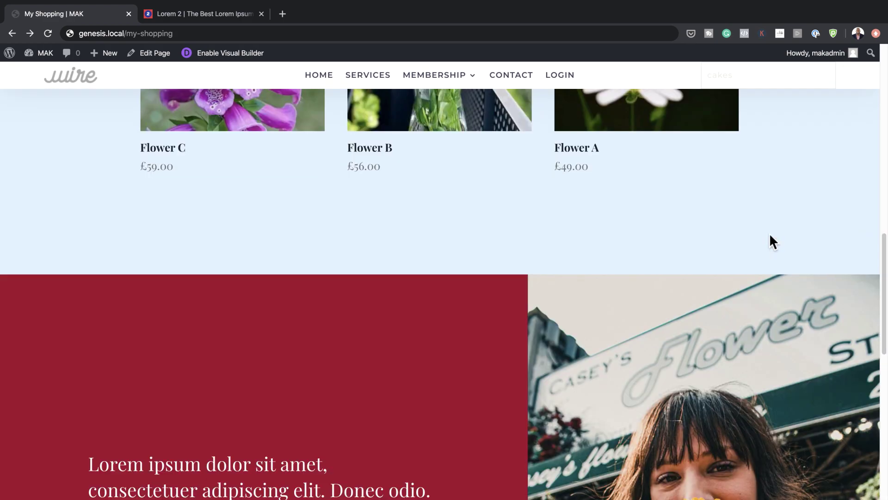
pyautogui.scroll(5, 769, 241)
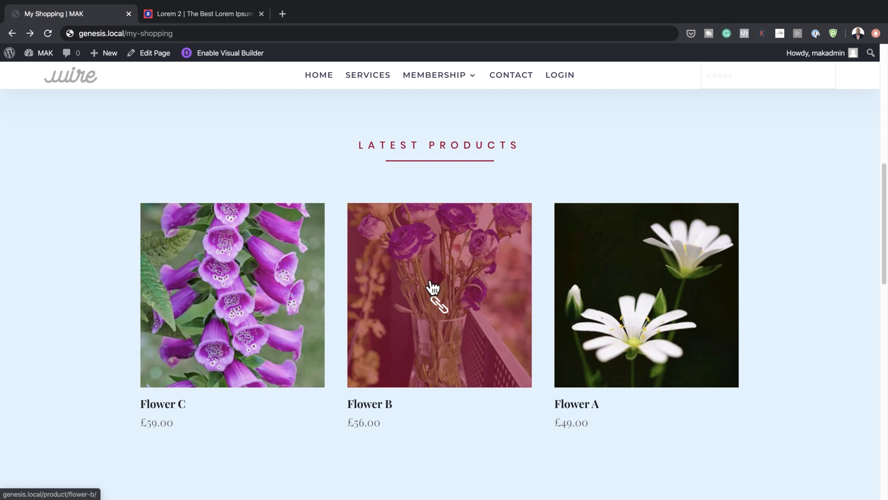
pyautogui.click(463, 281)
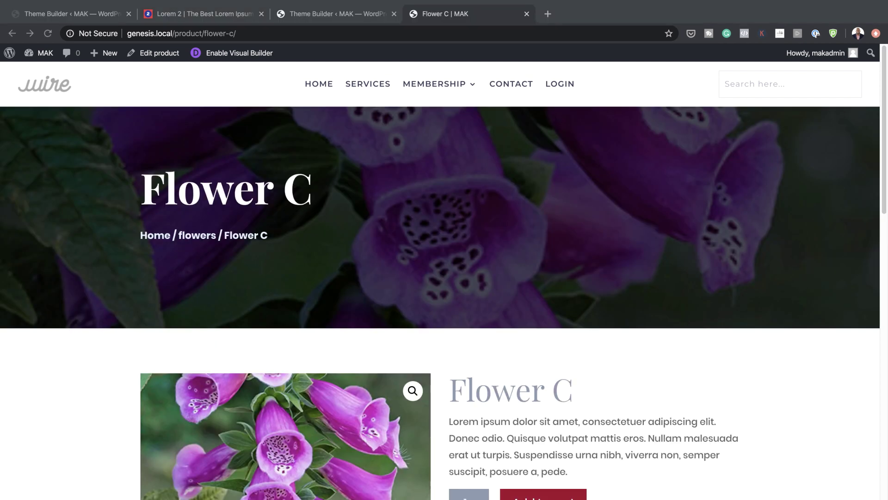
# Examine the Flower C product page from its header to its footer, and look over the My Shopping page again
pyautogui.scroll(-2, 444, 273)
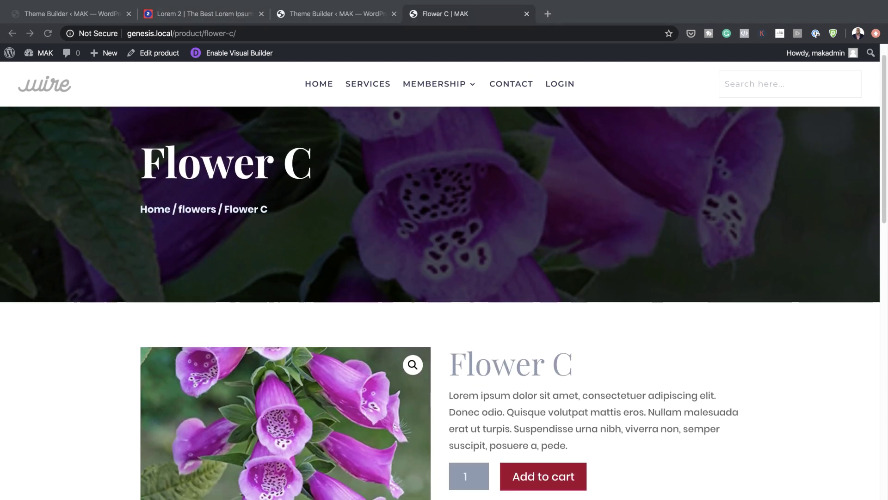
pyautogui.scroll(-5, 444, 294)
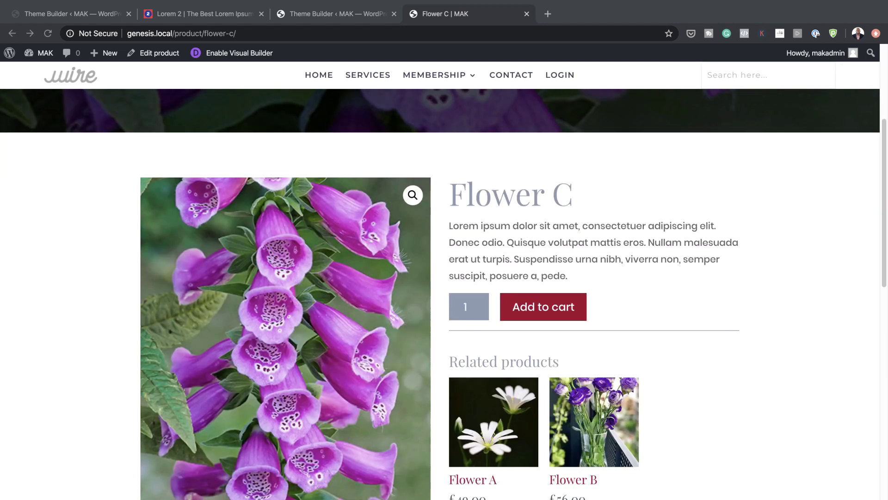
pyautogui.scroll(-6, 444, 294)
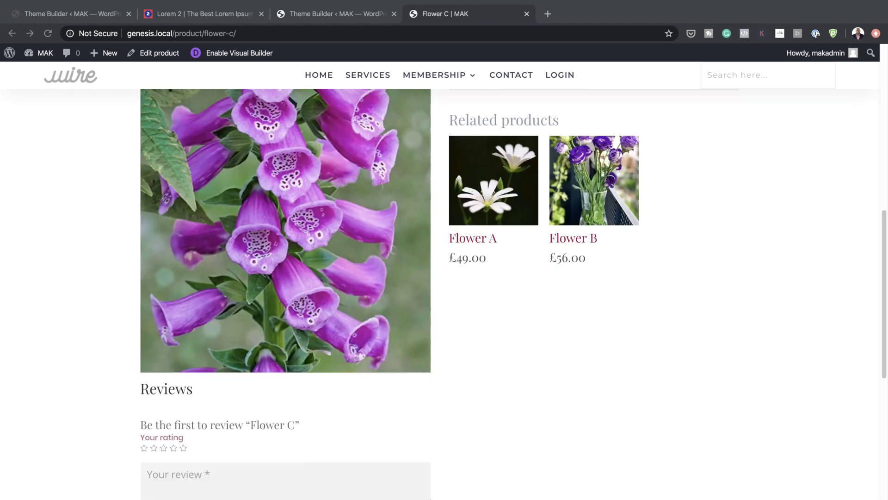
pyautogui.scroll(-8, 444, 294)
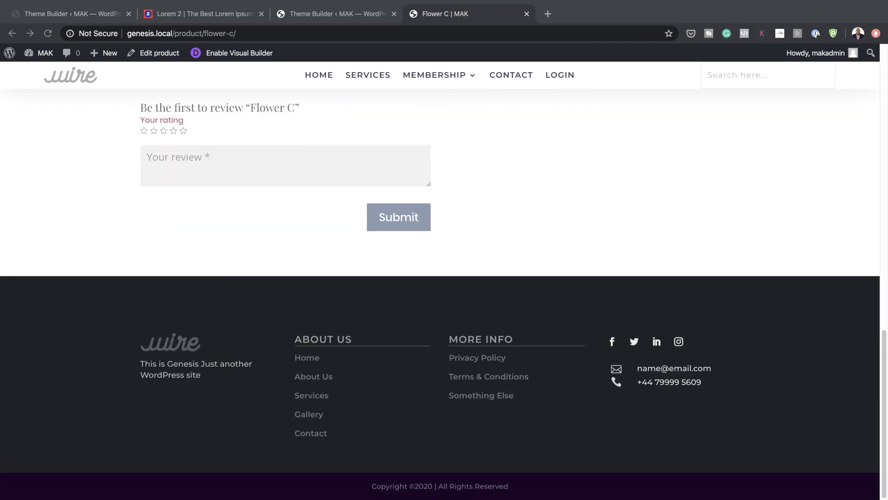
pyautogui.scroll(20, 444, 295)
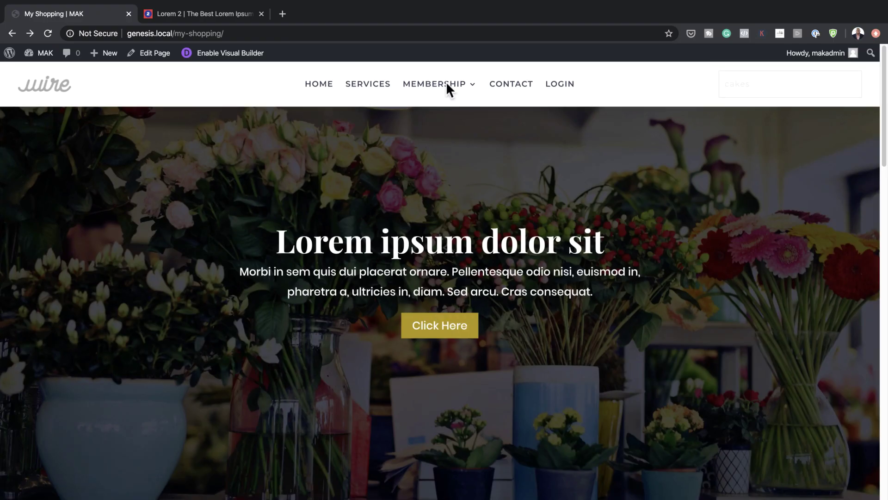
pyautogui.scroll(-4, 670, 206)
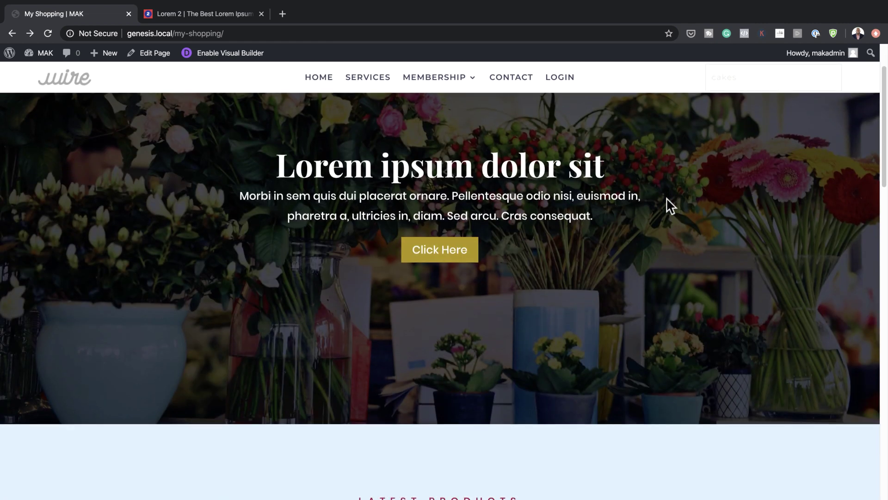
pyautogui.scroll(-15, 671, 206)
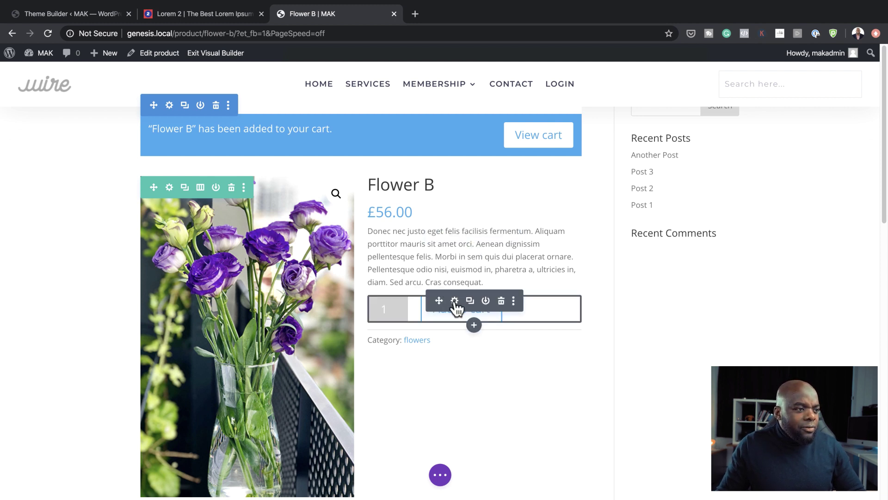
# View the Flower B page's Add To Cart module settings, and exit the builder to the dashboard, discarding the changes
pyautogui.click(455, 301)
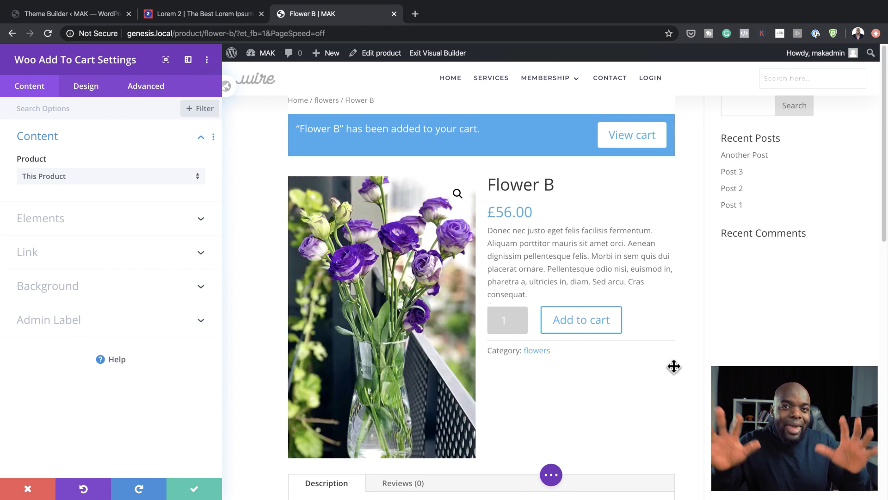
pyautogui.click(28, 489)
pyautogui.moveTo(43, 55)
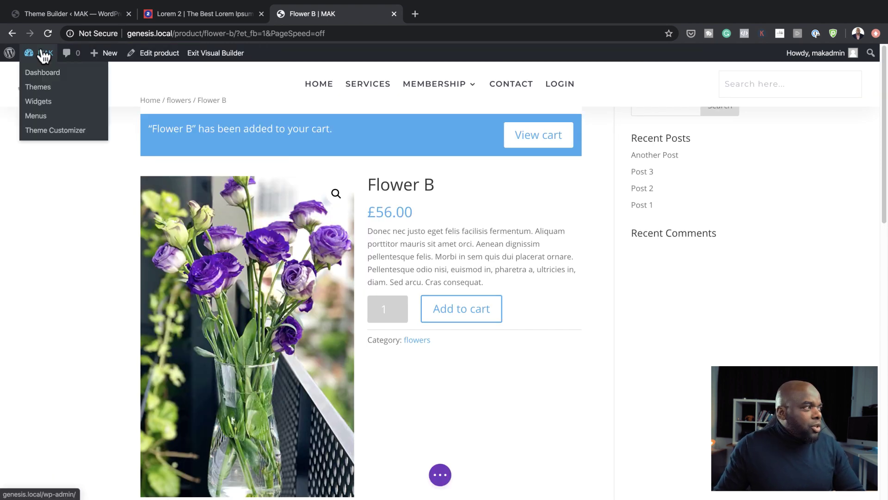
pyautogui.click(46, 74)
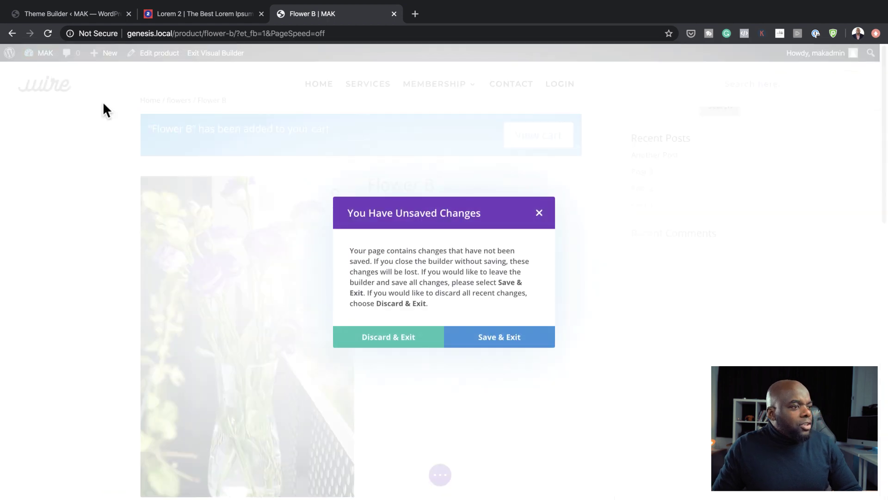
pyautogui.click(396, 342)
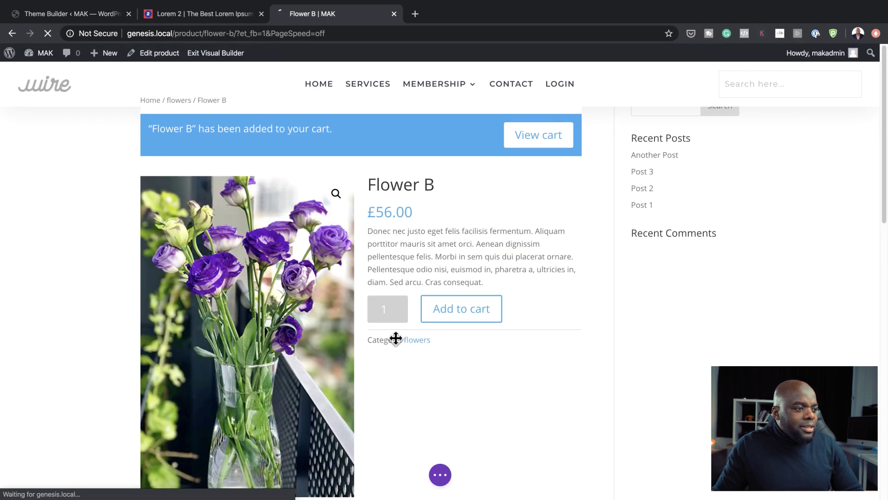
# Create a new template in the Divi Theme Builder and assign it to All Products
pyautogui.moveTo(30, 430)
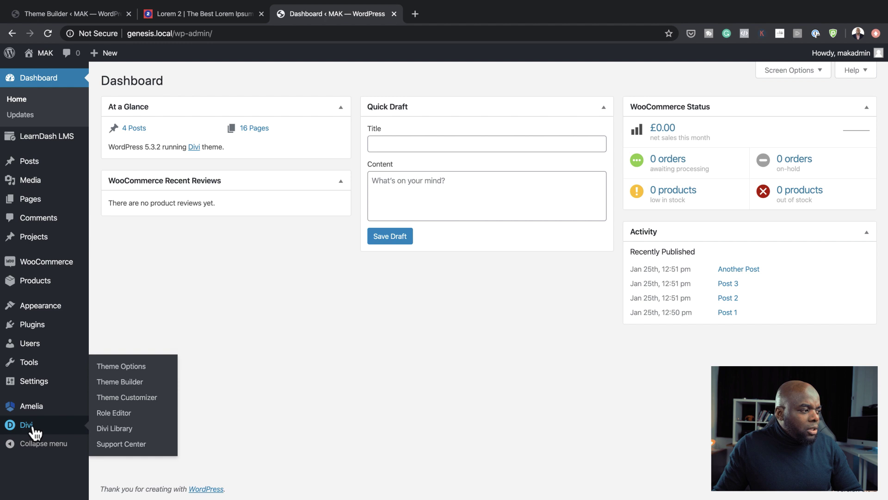
pyautogui.click(138, 383)
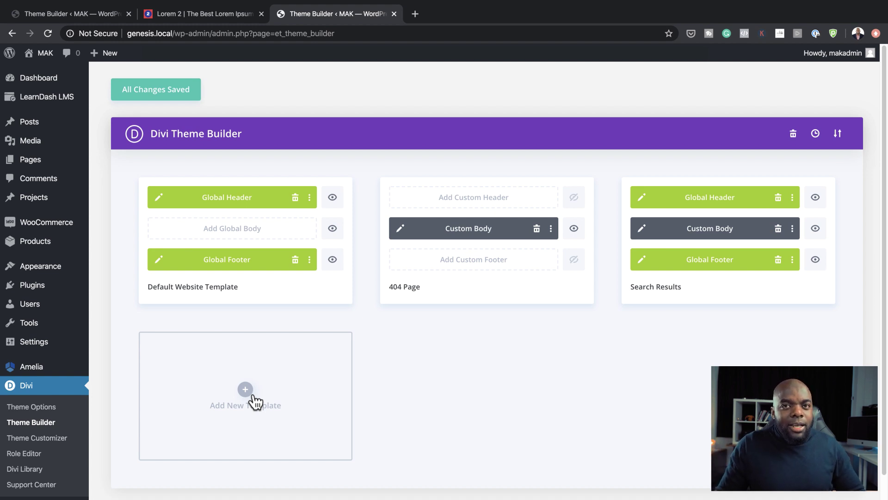
pyautogui.click(244, 391)
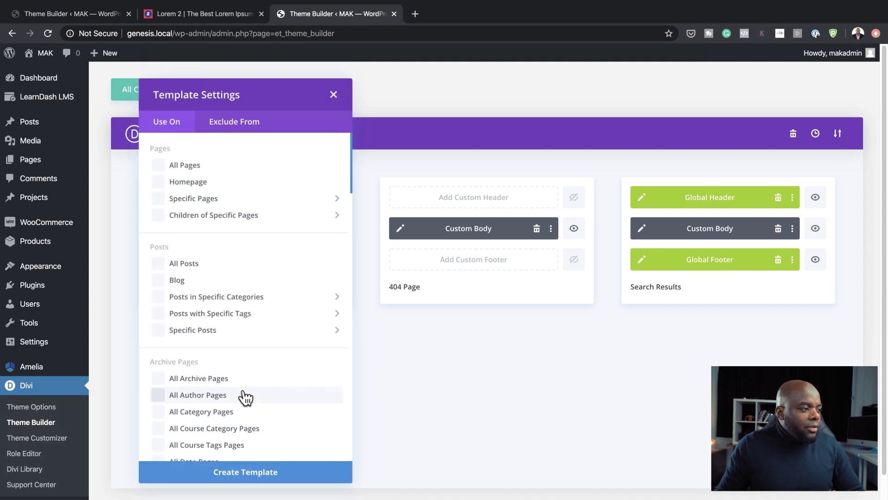
pyautogui.scroll(-10, 245, 397)
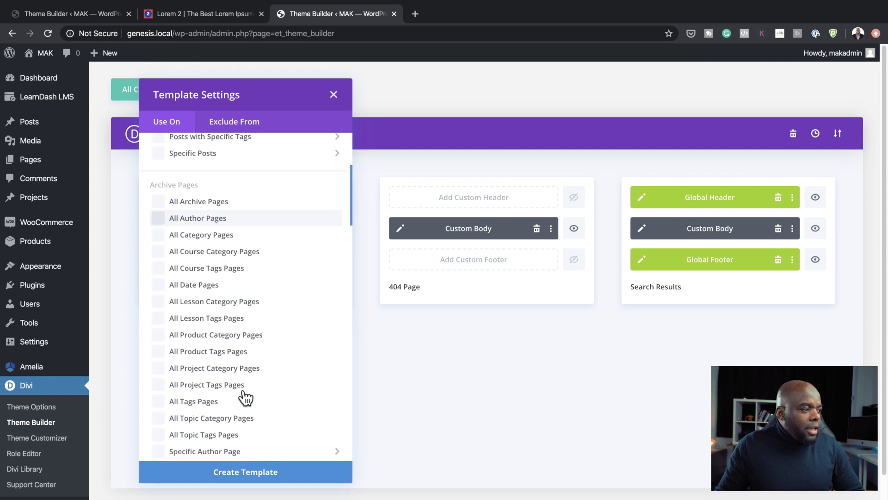
pyautogui.scroll(-10, 245, 397)
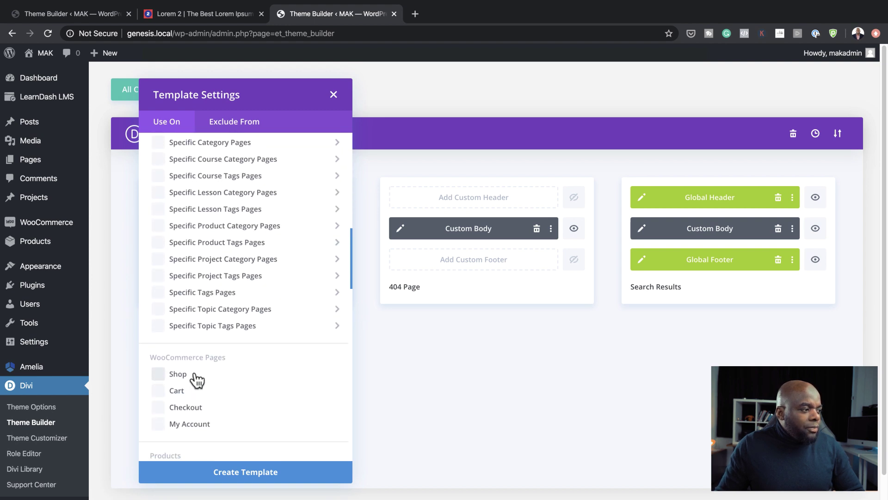
pyautogui.scroll(-1, 242, 355)
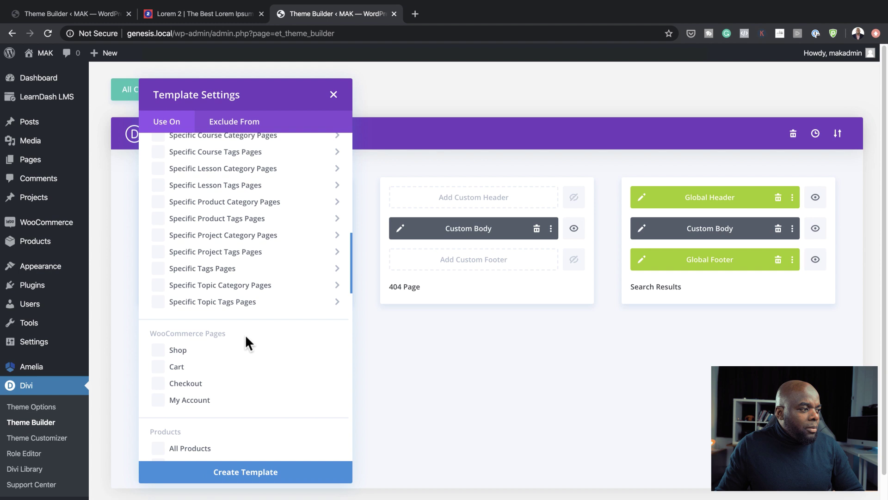
pyautogui.scroll(-3, 266, 364)
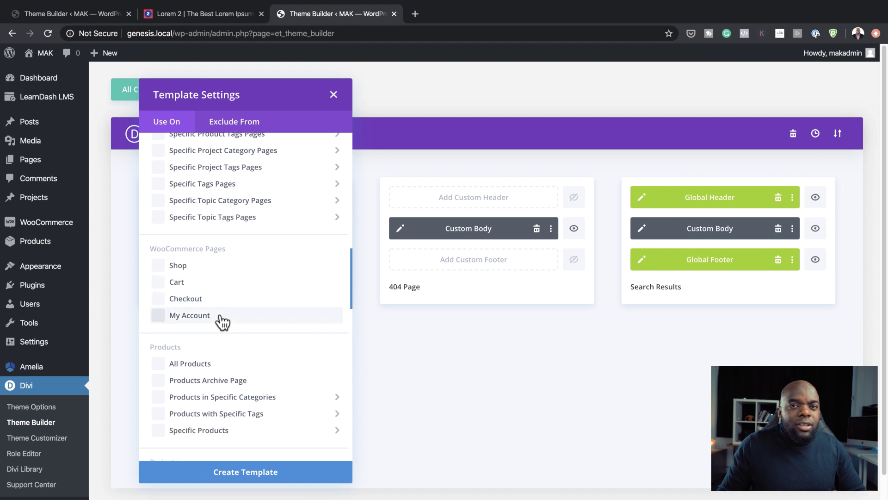
pyautogui.scroll(-3, 259, 356)
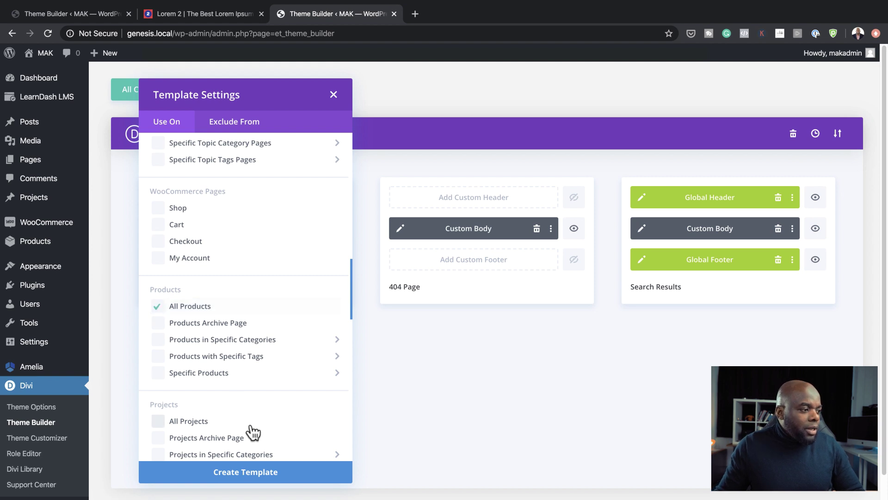
pyautogui.click(254, 475)
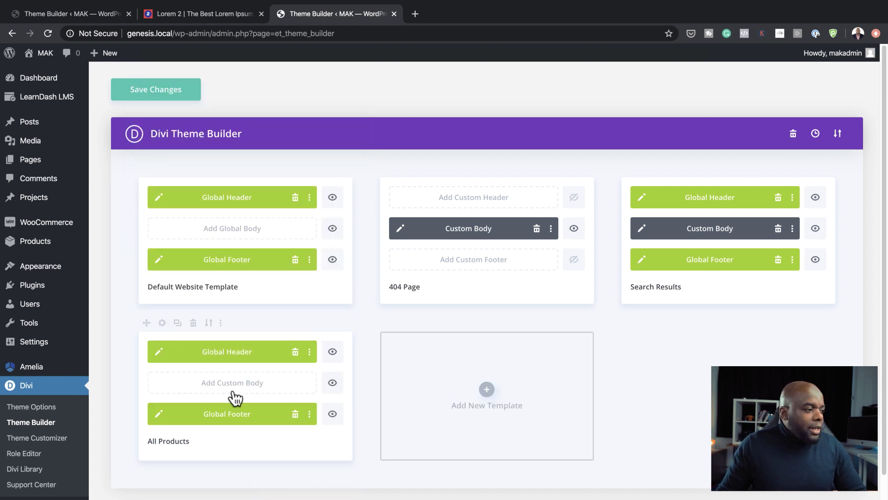
# Start building a custom body for the All Products template and insert a single-column row without a module
pyautogui.click(263, 390)
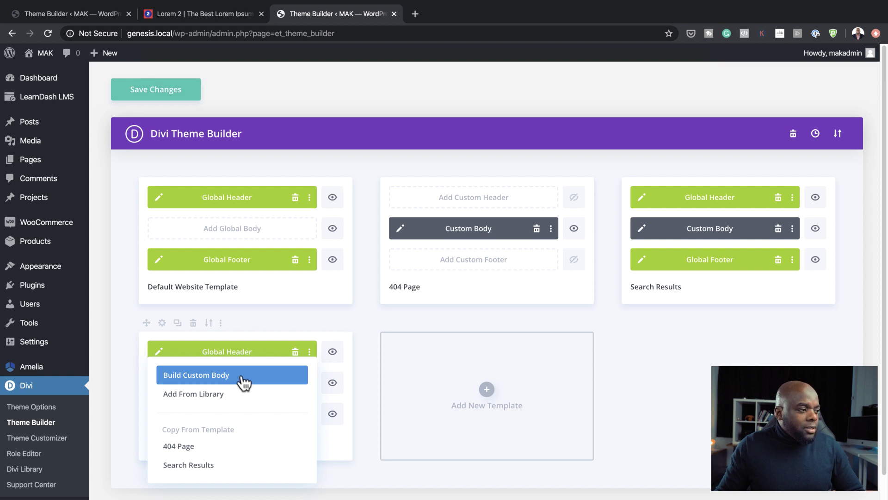
pyautogui.click(241, 375)
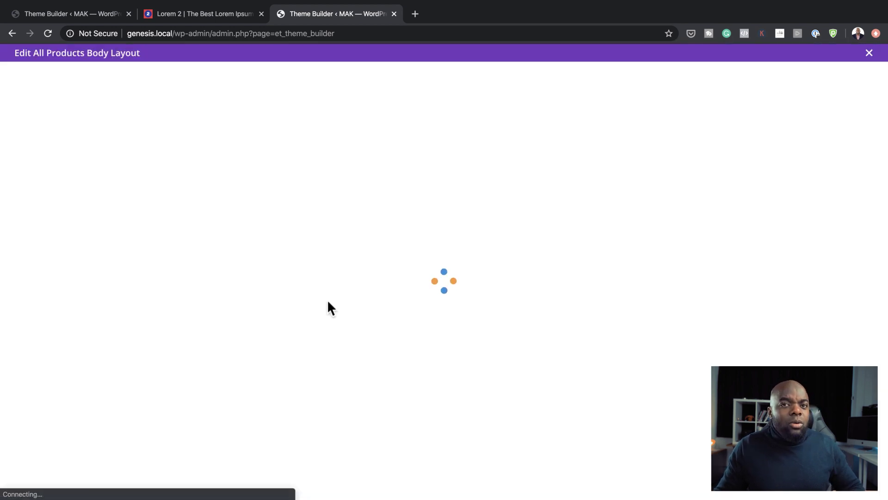
pyautogui.click(281, 292)
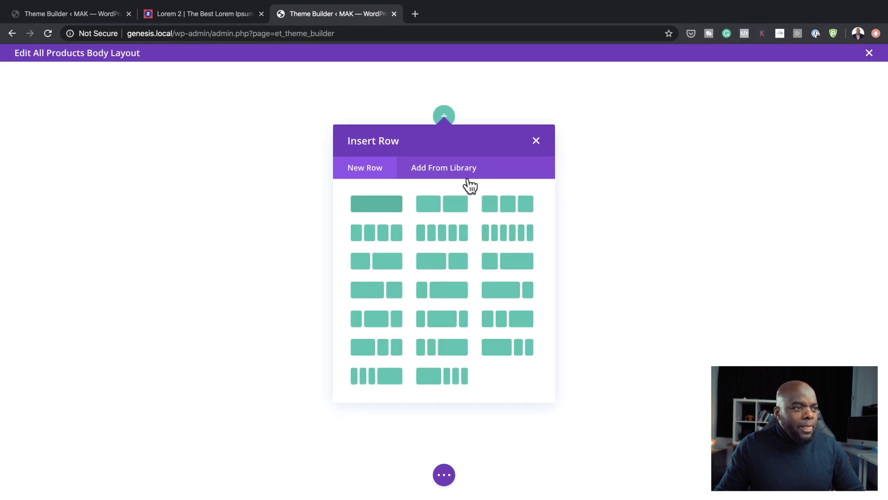
pyautogui.click(390, 210)
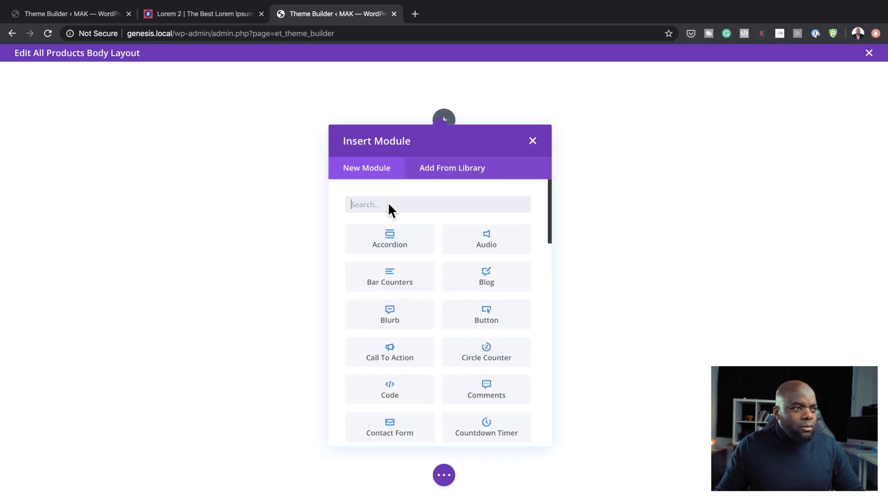
pyautogui.click(534, 141)
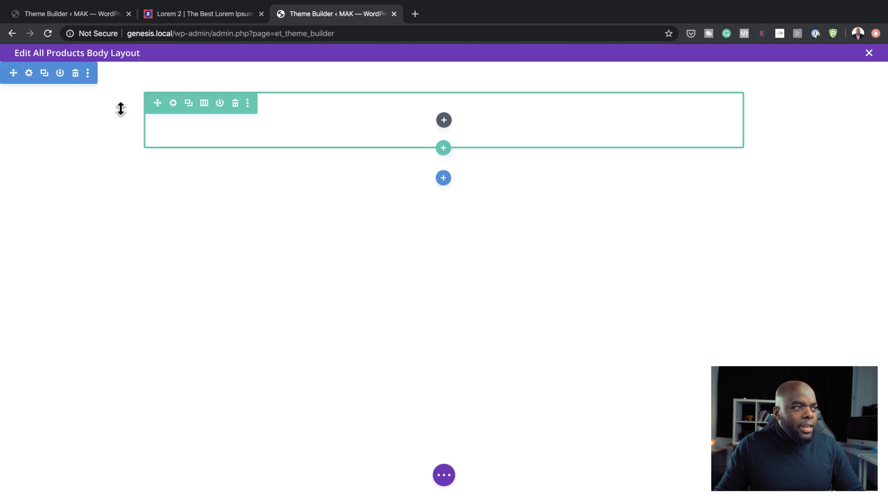
# Set the section's background colour to the saved near-black colour
pyautogui.click(29, 74)
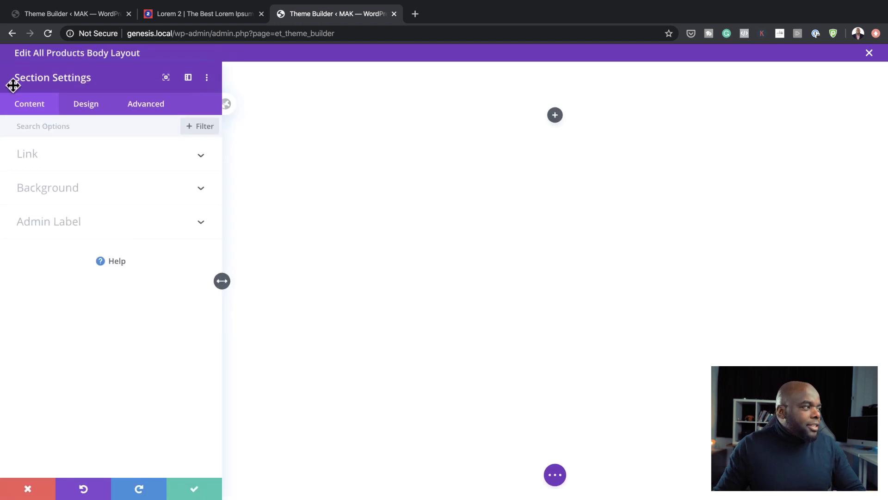
pyautogui.click(55, 190)
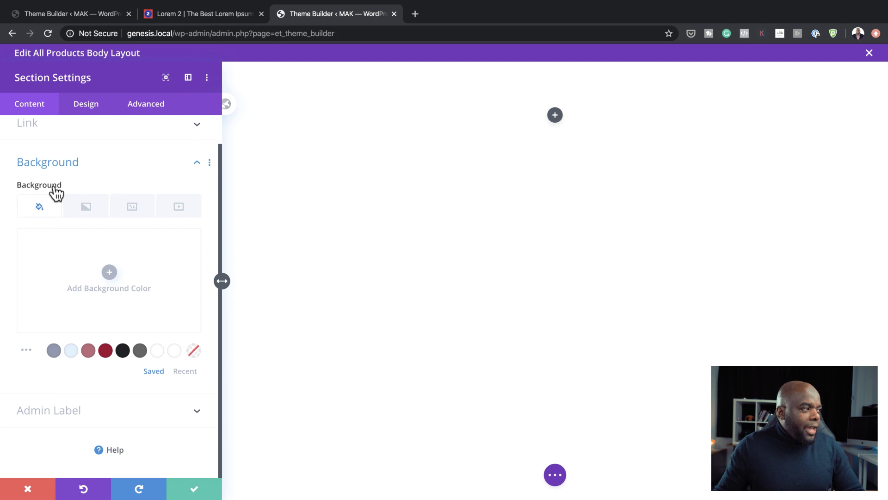
pyautogui.click(111, 272)
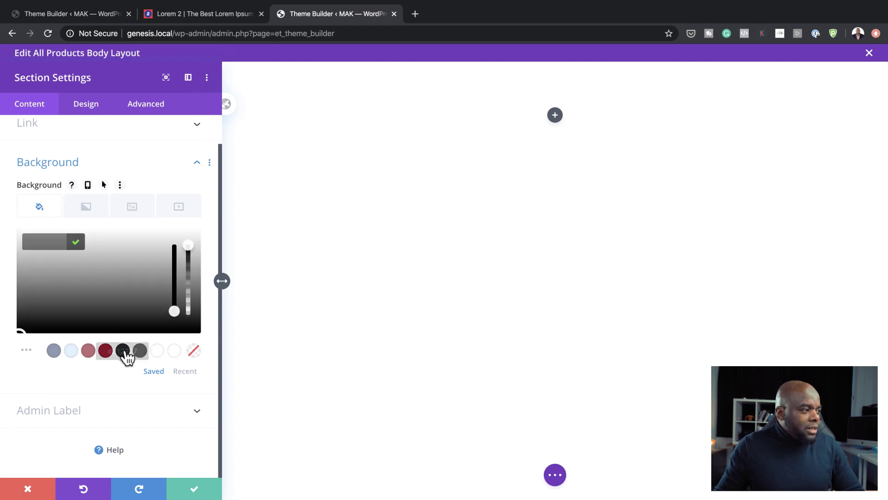
pyautogui.click(123, 351)
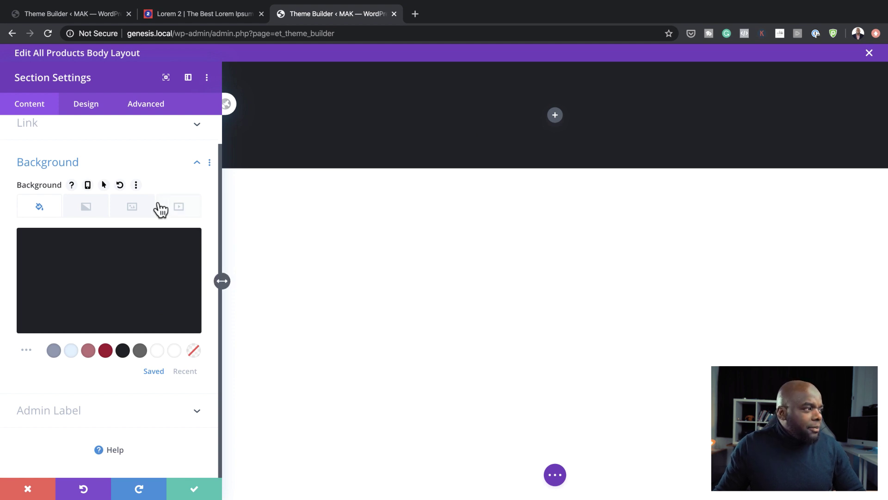
# Use the dynamic Featured Image as the section's background image and set its blend mode to Overlay
pyautogui.click(139, 212)
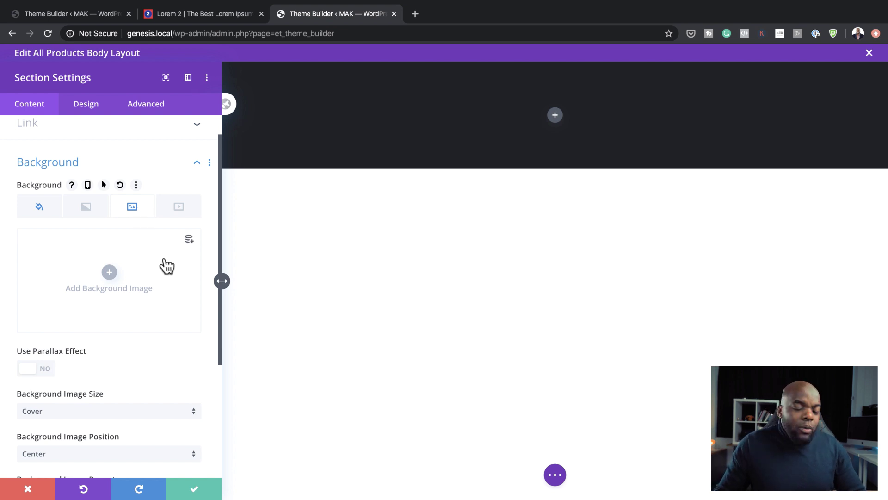
pyautogui.click(189, 241)
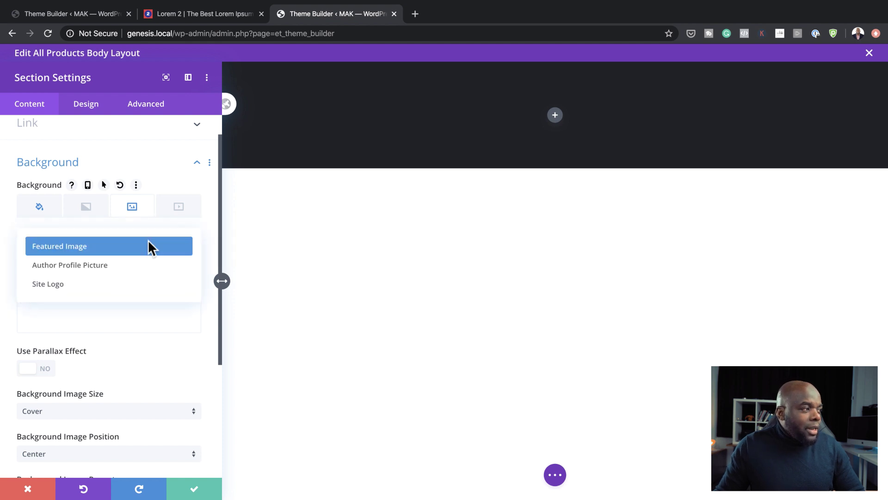
pyautogui.click(151, 247)
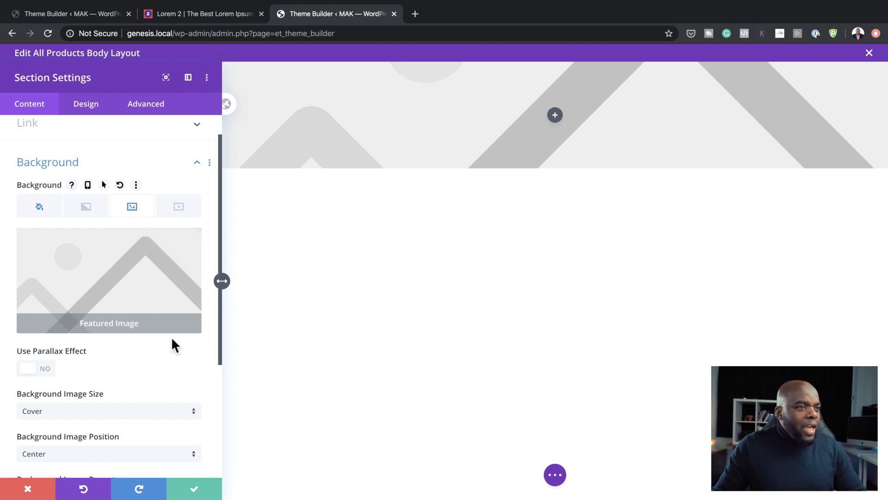
pyautogui.scroll(-1, 180, 394)
pyautogui.scroll(-5, 181, 398)
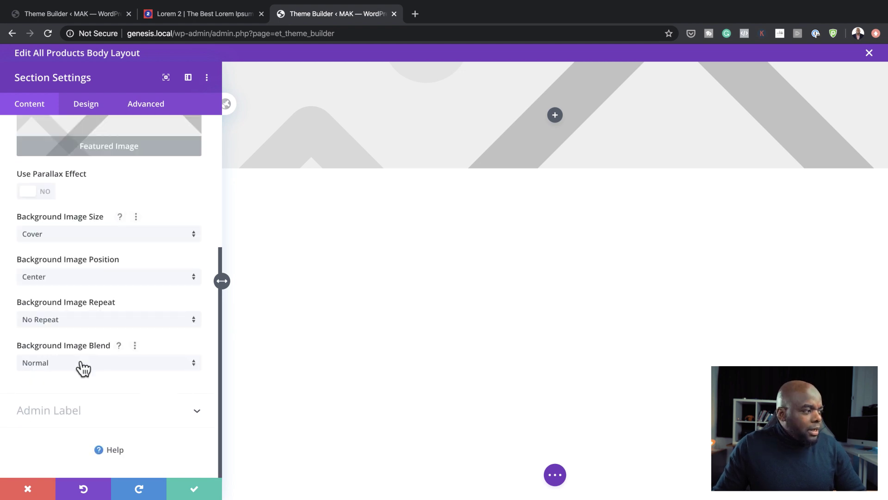
pyautogui.click(83, 364)
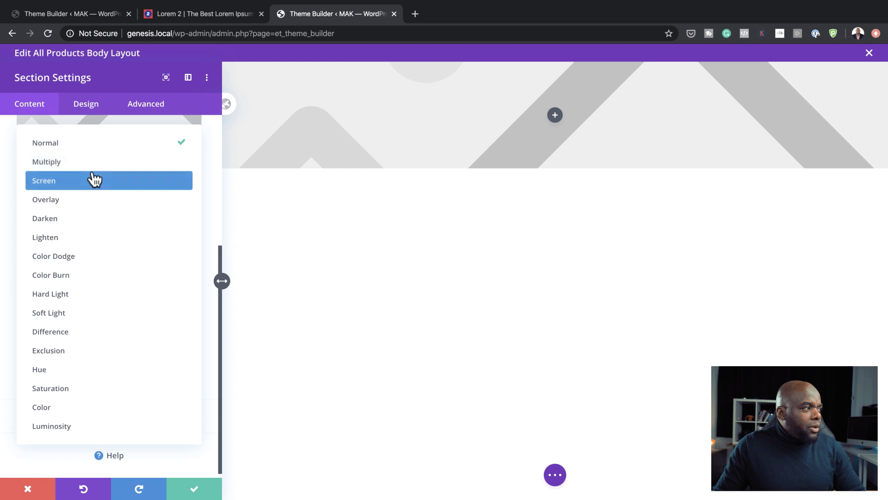
pyautogui.click(86, 201)
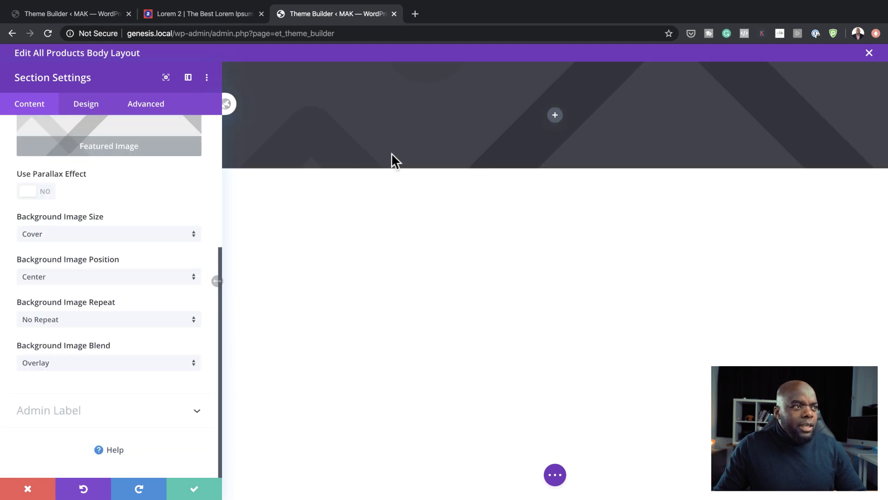
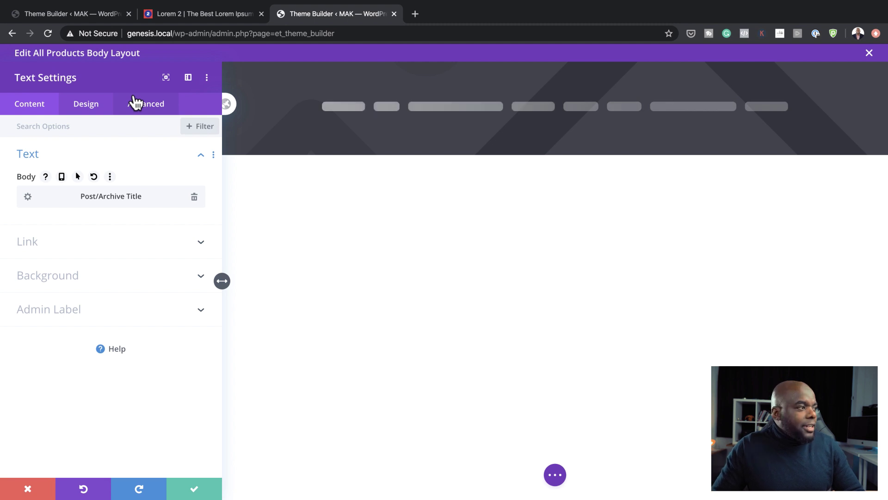
# Wrap the text module's dynamic Post/Archive Title in <h1> and </h1> tags
pyautogui.click(29, 197)
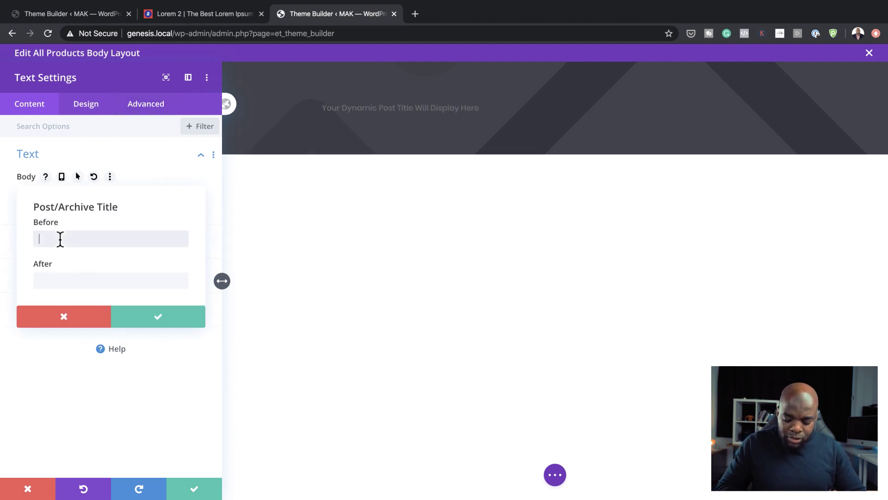
pyautogui.write('<h1>')
pyautogui.click(76, 276)
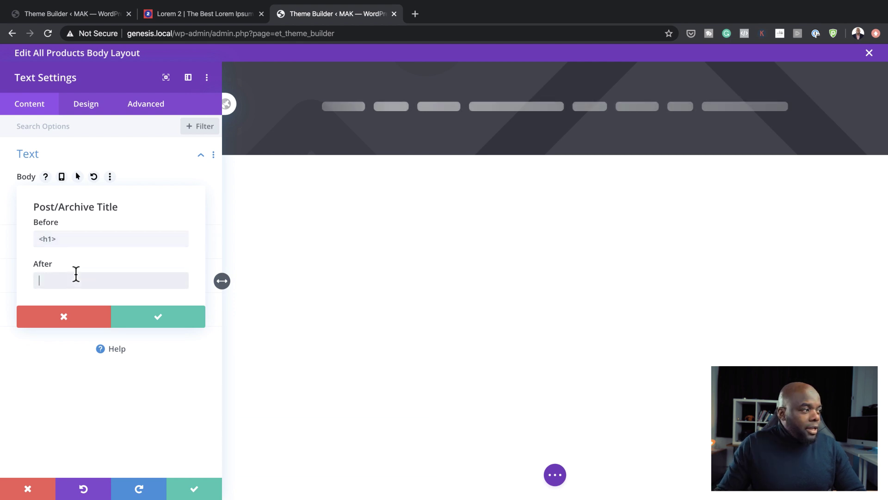
pyautogui.write('</h1>')
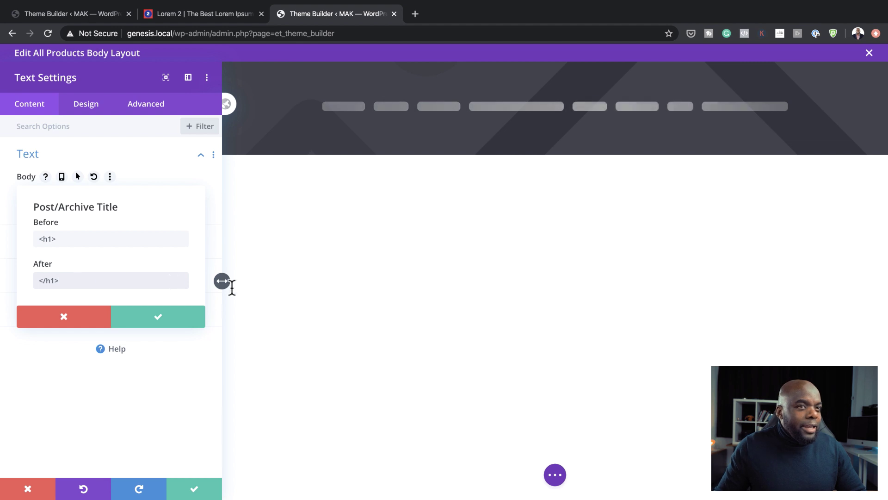
pyautogui.click(161, 318)
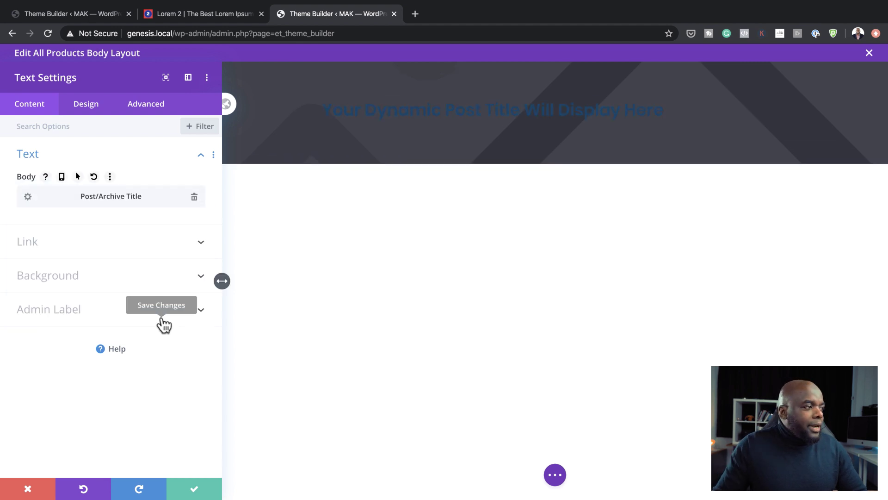
# Set the title's H1 heading weight to Bold and change its heading font to Playfair Display
pyautogui.click(95, 111)
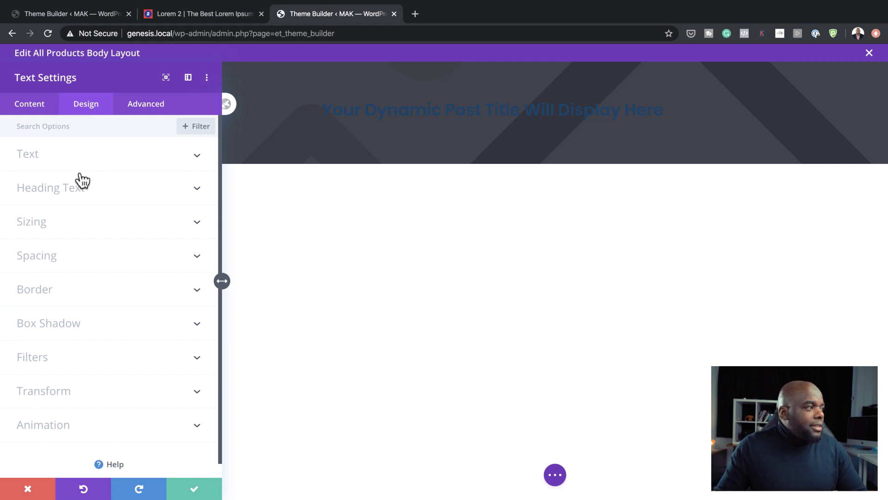
pyautogui.click(57, 189)
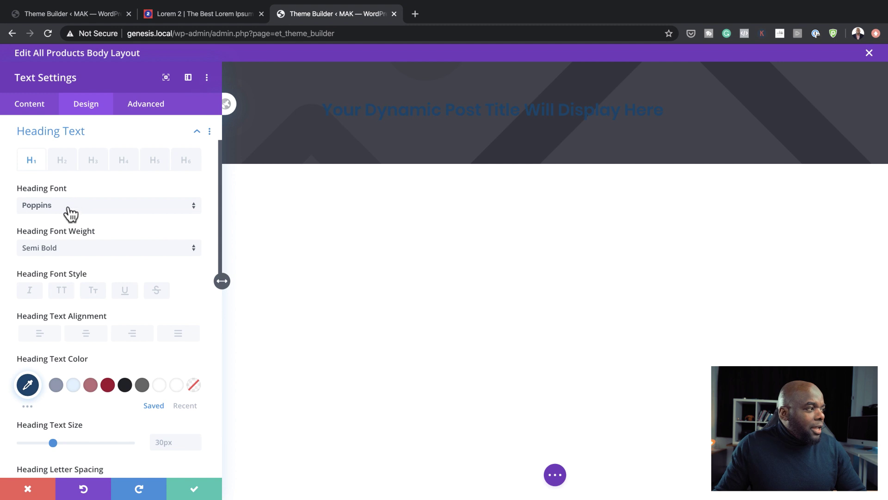
pyautogui.click(68, 249)
pyautogui.click(69, 370)
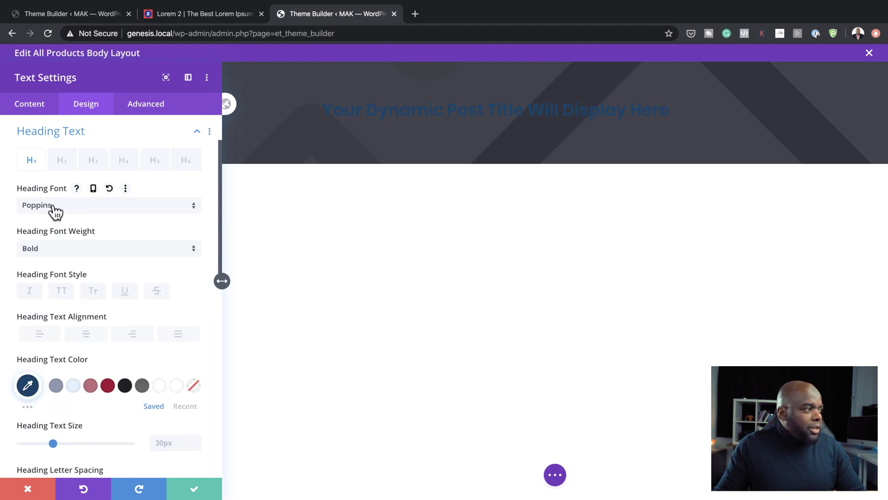
pyautogui.click(54, 207)
pyautogui.click(73, 172)
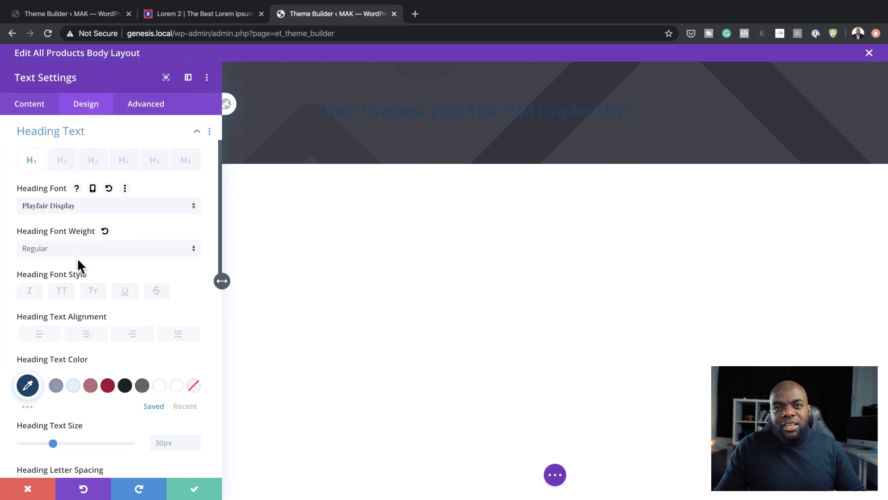
# Make the H1 heading text white and set its desktop text size to 70px
pyautogui.moveTo(54, 442); pyautogui.dragTo(66, 443)
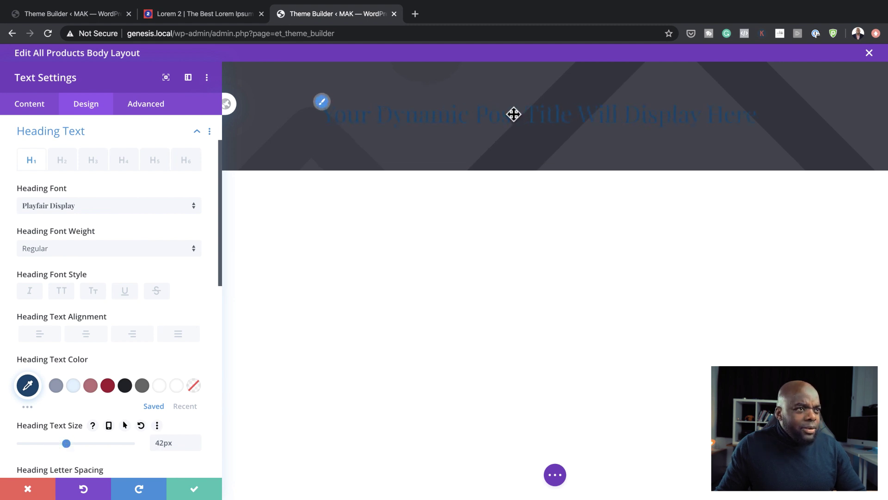
pyautogui.click(160, 386)
pyautogui.moveTo(66, 443); pyautogui.dragTo(97, 448)
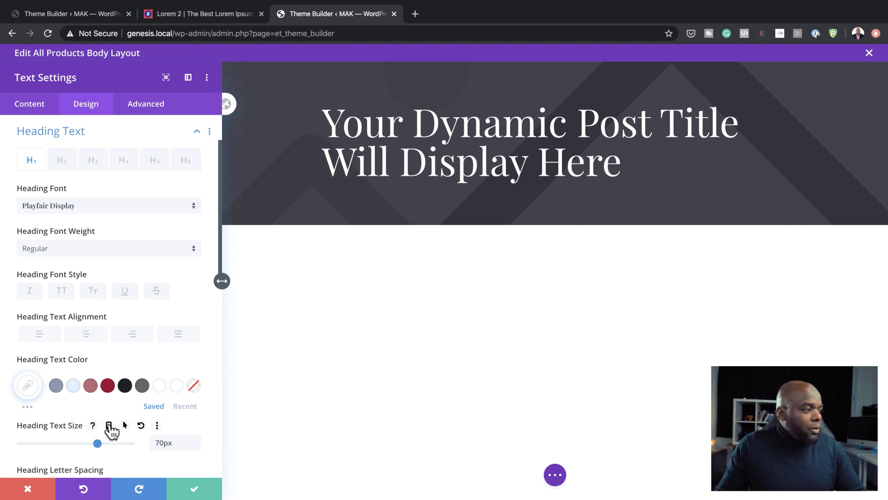
# Add responsive sizes for the H1 heading text: 52px on tablet and 32px on phone
pyautogui.click(110, 425)
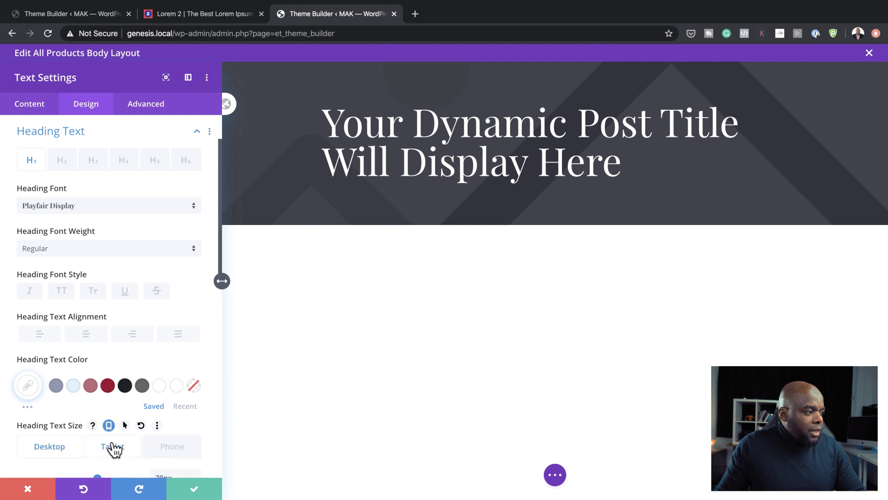
pyautogui.scroll(-1, 114, 448)
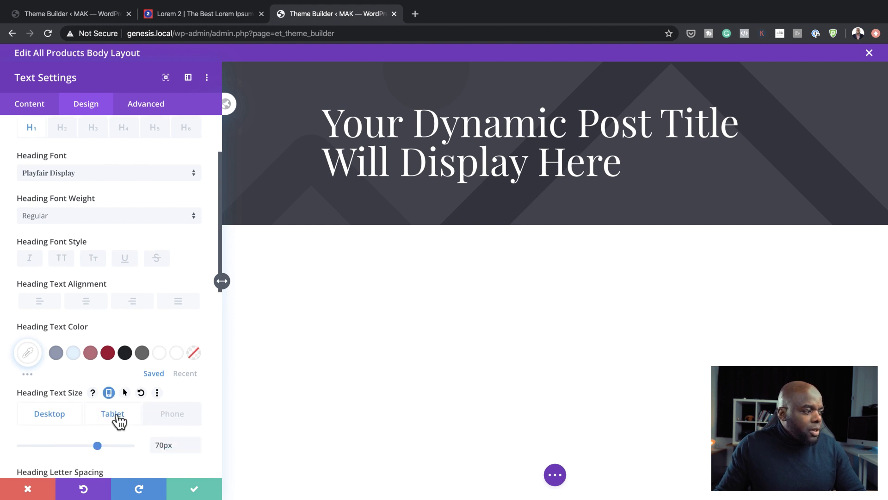
pyautogui.click(118, 417)
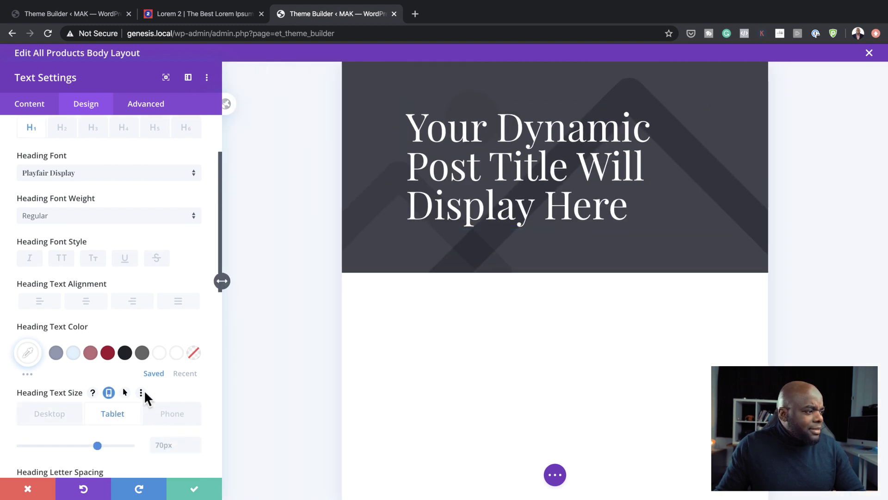
pyautogui.scroll(-1, 144, 439)
pyautogui.moveTo(97, 438); pyautogui.dragTo(81, 440)
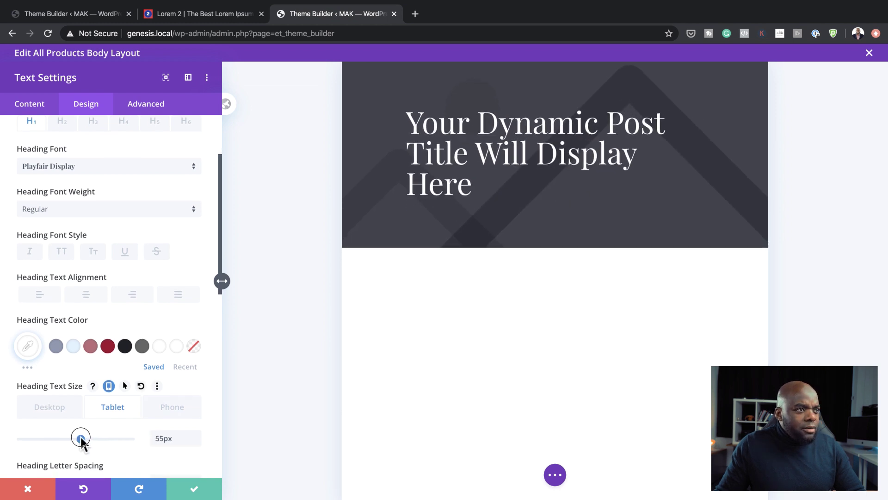
pyautogui.click(183, 408)
pyautogui.moveTo(78, 439); pyautogui.dragTo(55, 448)
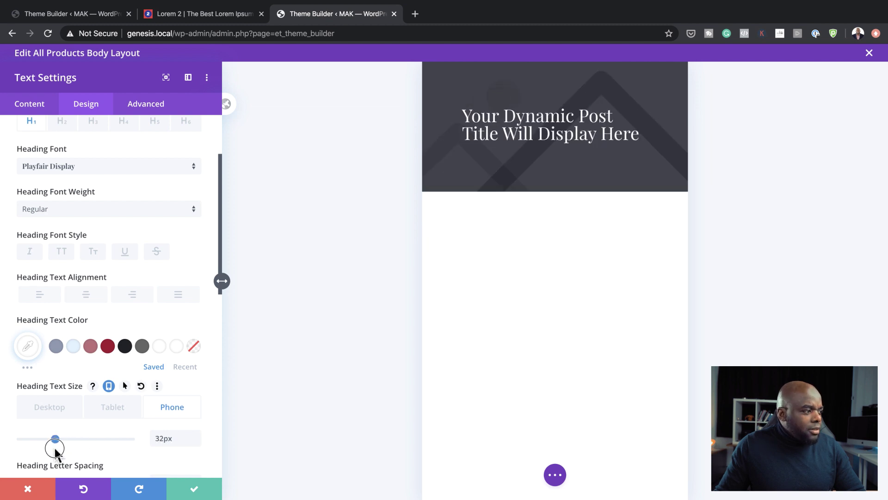
# Set the heading's desktop line height to 1.3em, check the tablet and phone views, and save the text module
pyautogui.click(59, 411)
pyautogui.scroll(-3, 109, 407)
pyautogui.scroll(-2, 110, 408)
pyautogui.click(21, 294)
pyautogui.moveTo(23, 295); pyautogui.dragTo(38, 296)
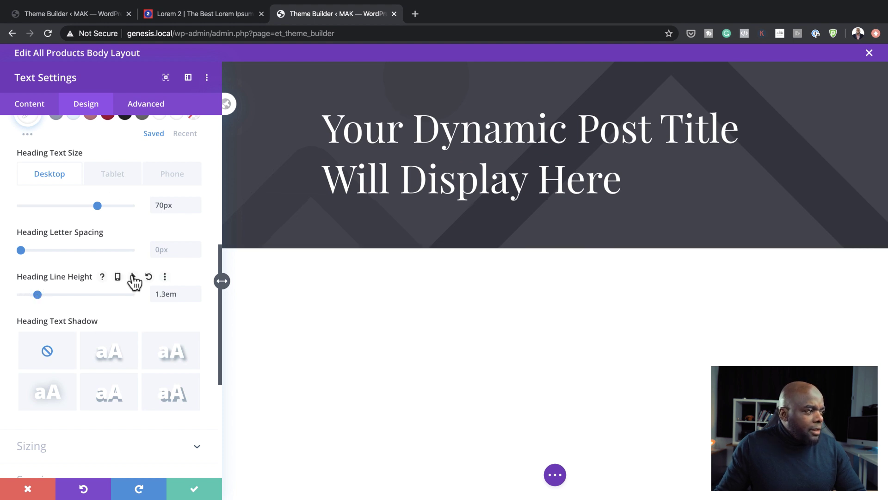
pyautogui.click(118, 278)
pyautogui.click(118, 298)
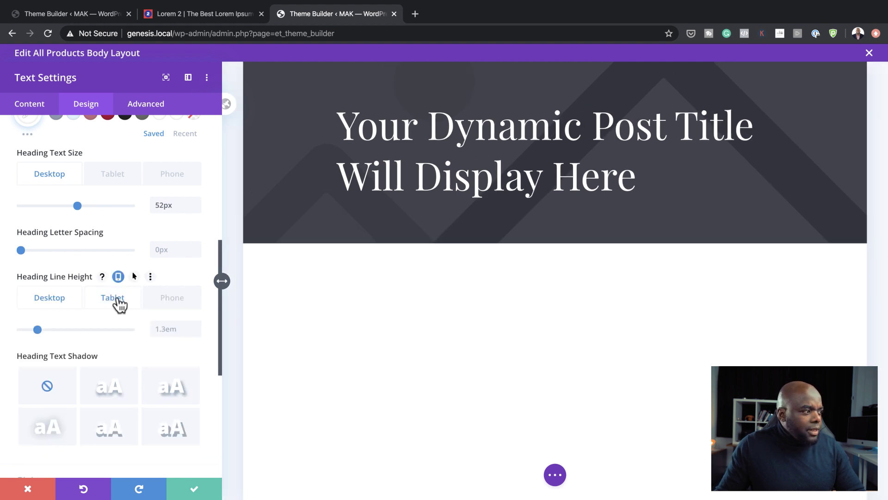
pyautogui.click(177, 302)
pyautogui.click(80, 298)
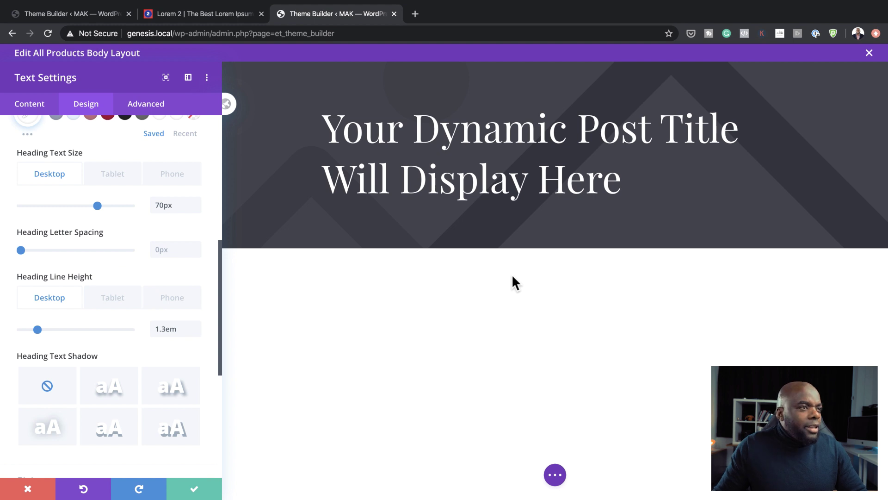
pyautogui.click(194, 490)
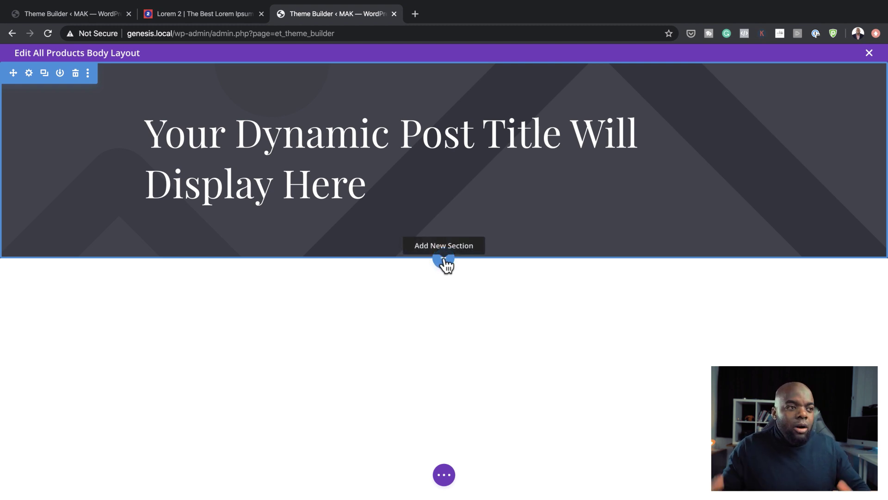
# Add a regular section below the title section with a row of two equal columns
pyautogui.click(444, 262)
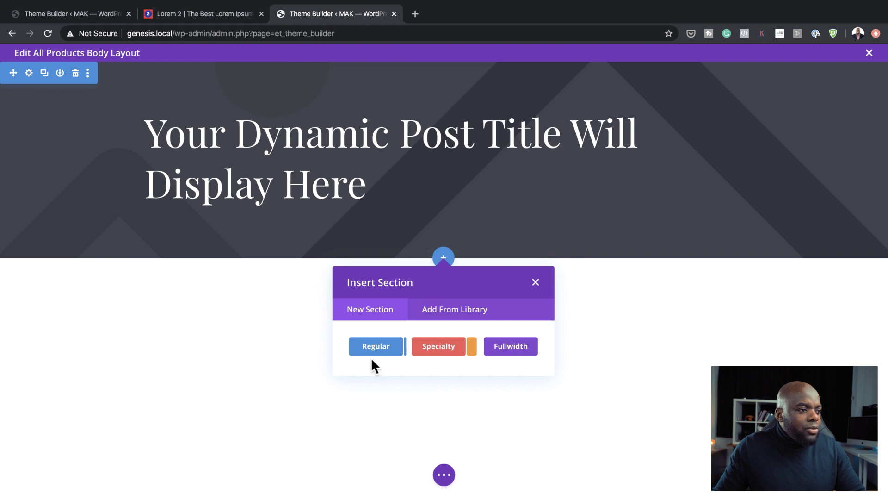
pyautogui.click(387, 353)
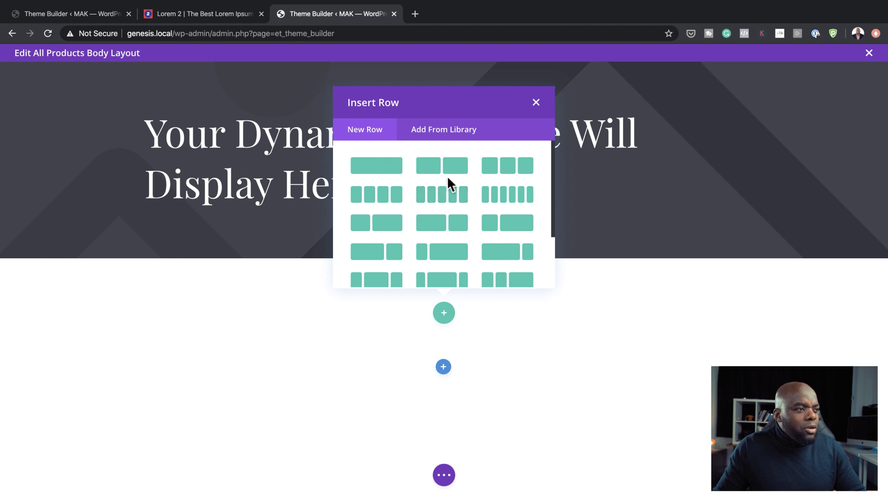
pyautogui.click(451, 171)
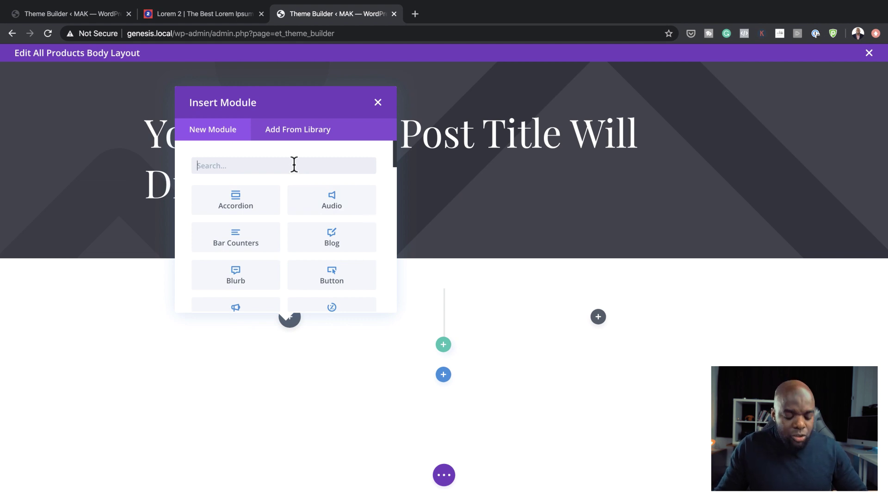
# Insert a Woo Images module in the first column, keeping This Product as its source, and save it
pyautogui.write('woo')
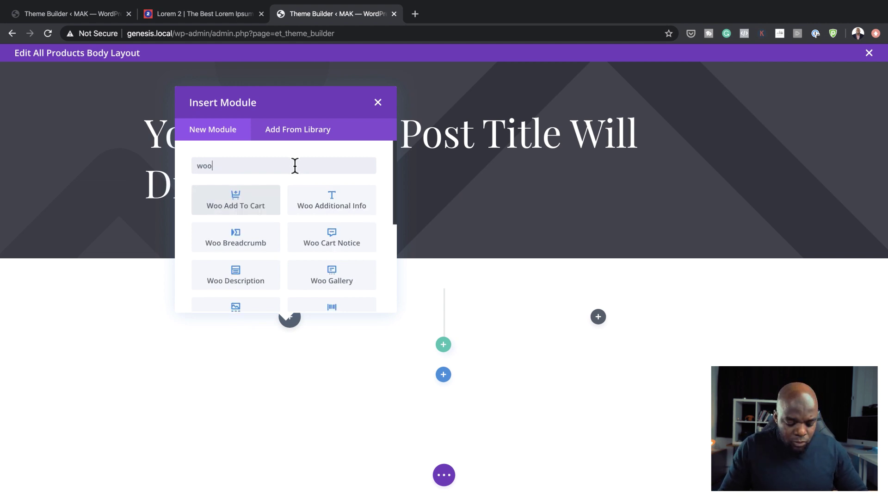
pyautogui.write(' image')
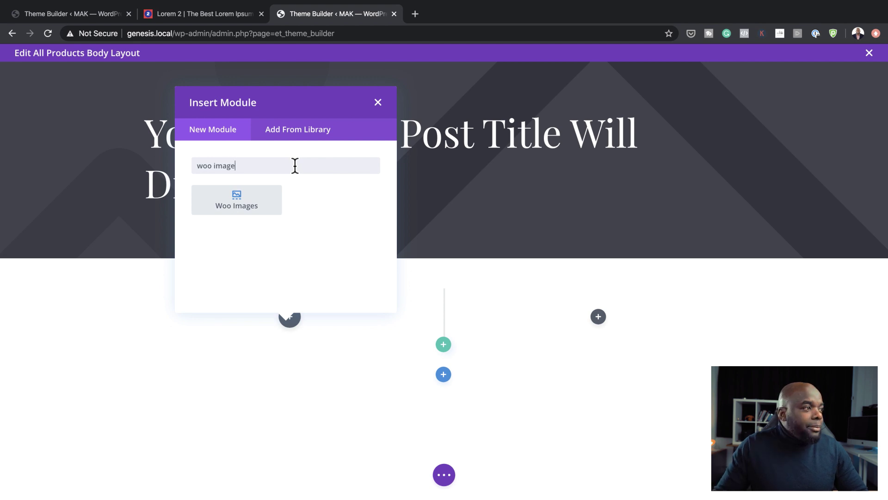
pyautogui.click(243, 201)
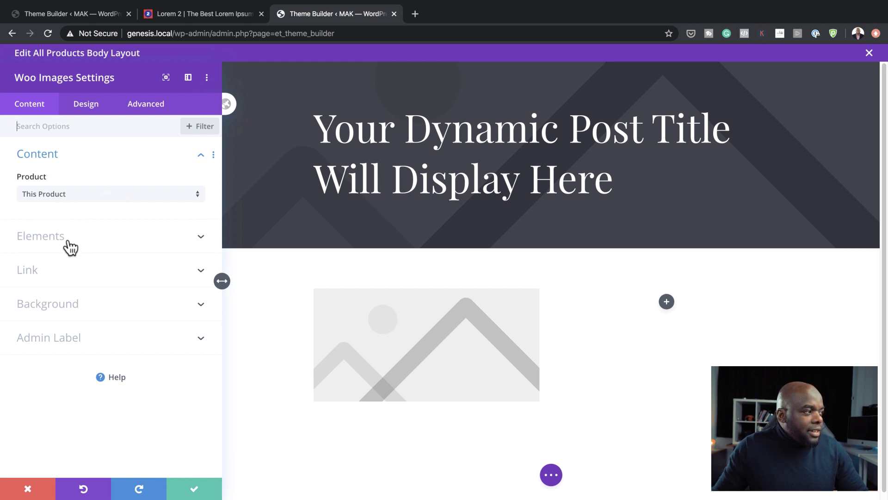
pyautogui.click(195, 487)
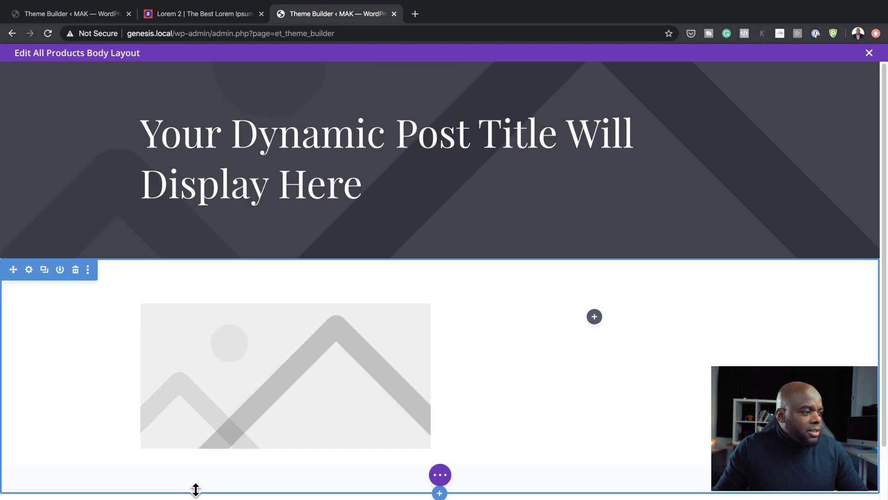
# Insert a Woo Title module in the second column, keeping This Product as its source, and save it
pyautogui.click(594, 317)
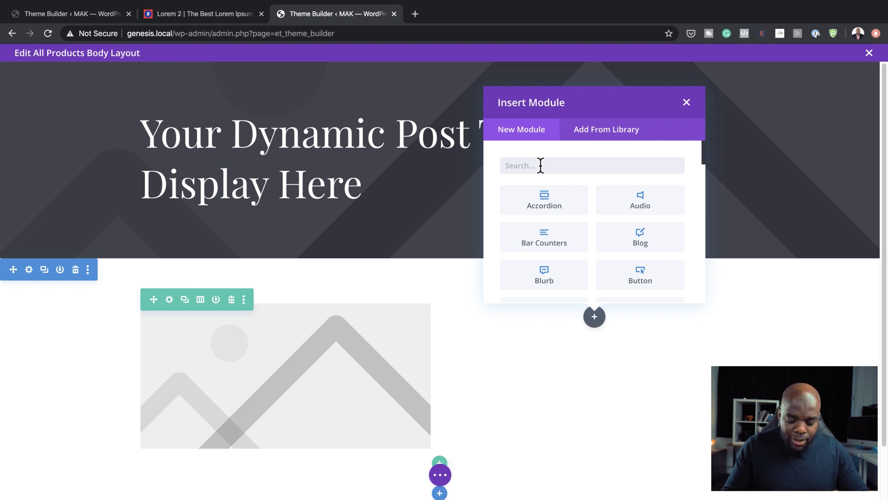
pyautogui.write('woo')
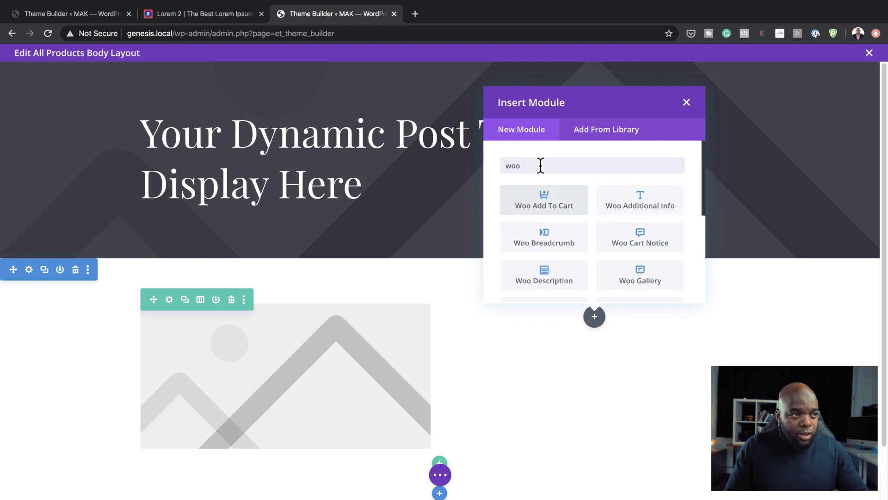
pyautogui.scroll(-1, 596, 252)
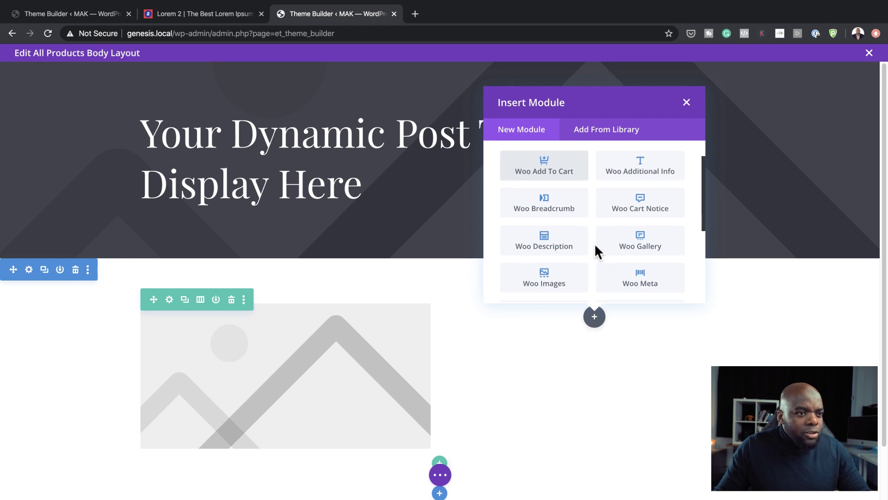
pyautogui.scroll(1, 592, 237)
pyautogui.write('t')
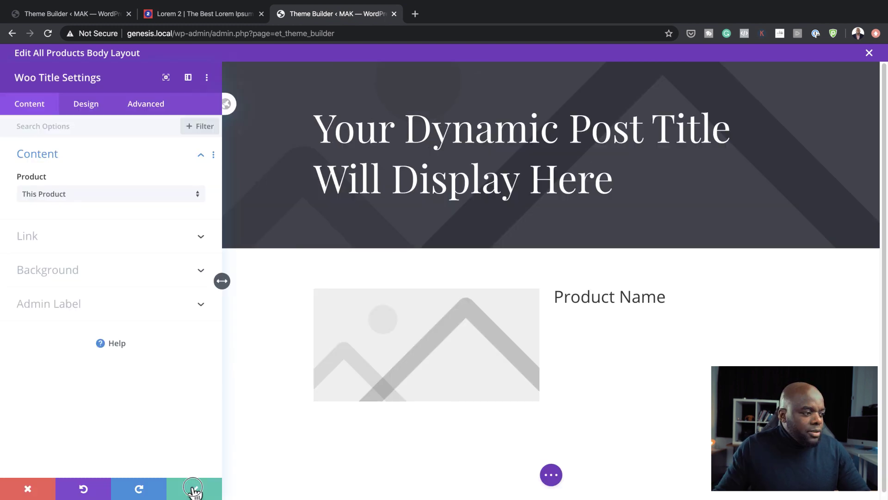
pyautogui.click(195, 487)
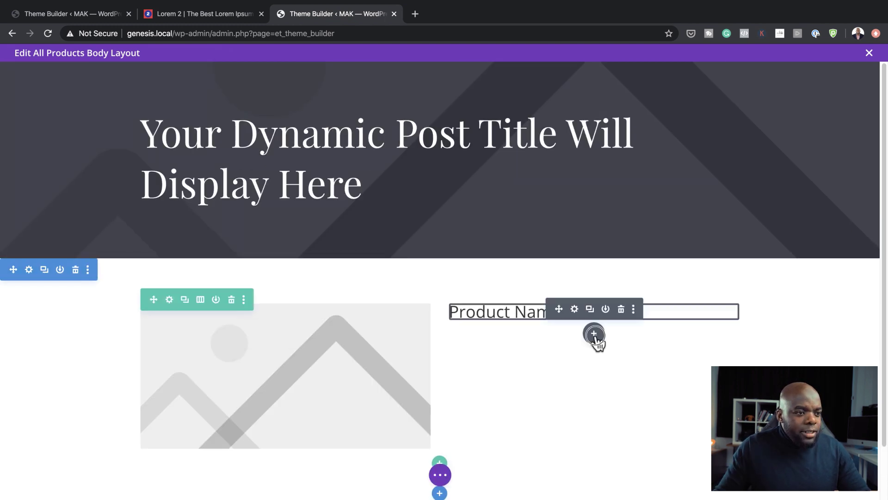
# Insert a Woo Description module below the product title, keeping This Product and Short Description, and save it
pyautogui.click(594, 334)
pyautogui.click(569, 165)
pyautogui.write('woo')
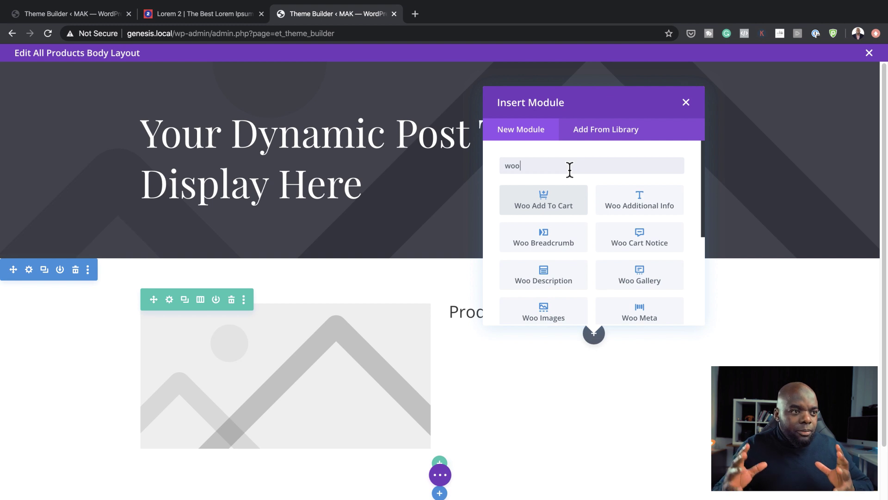
pyautogui.click(555, 275)
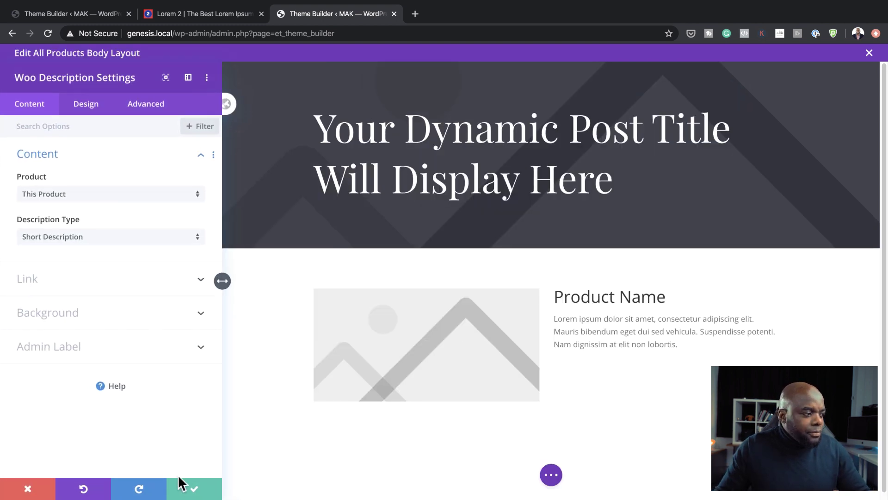
pyautogui.click(188, 486)
# Insert a Woo Add To Cart module below the product description, keeping This Product as its source, and save it
pyautogui.click(595, 361)
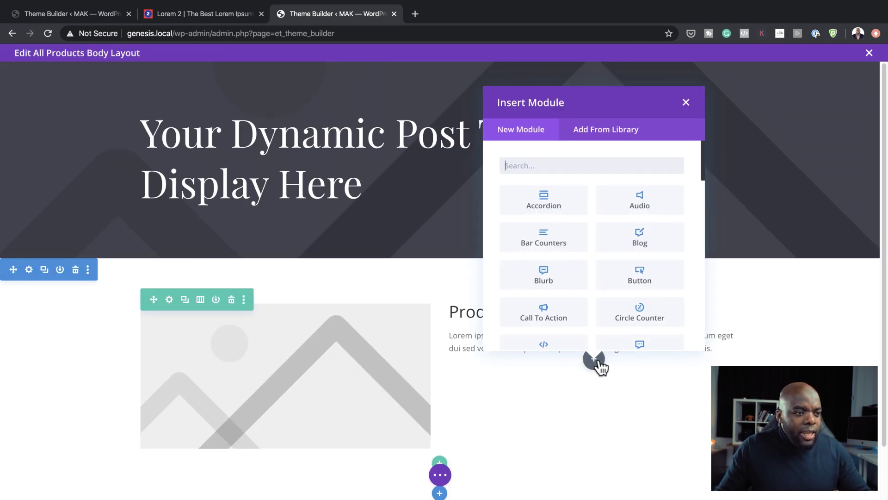
pyautogui.write('woo')
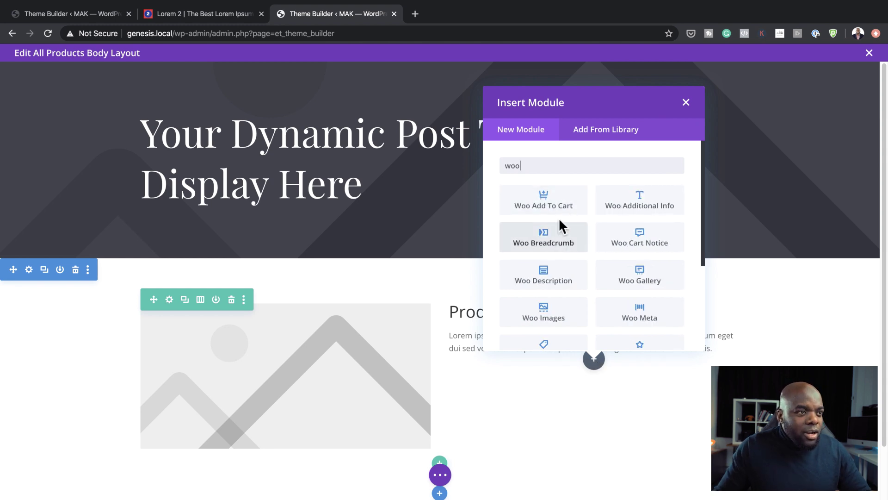
pyautogui.click(560, 198)
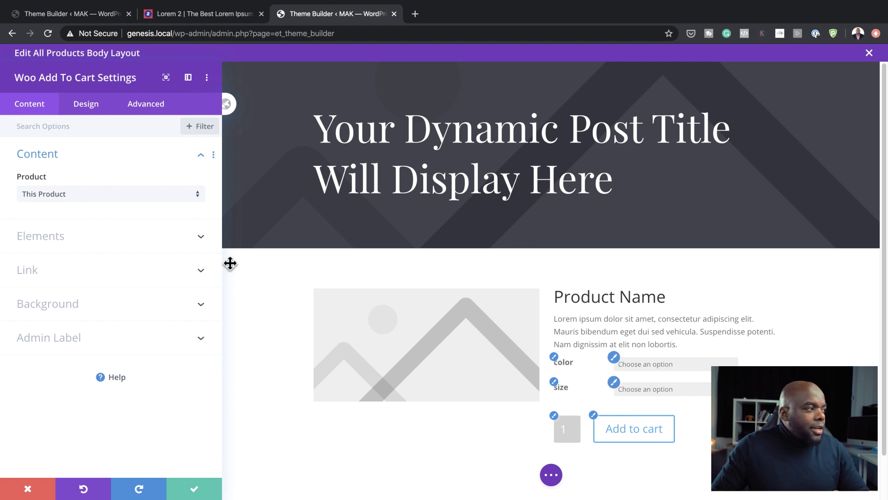
pyautogui.click(188, 487)
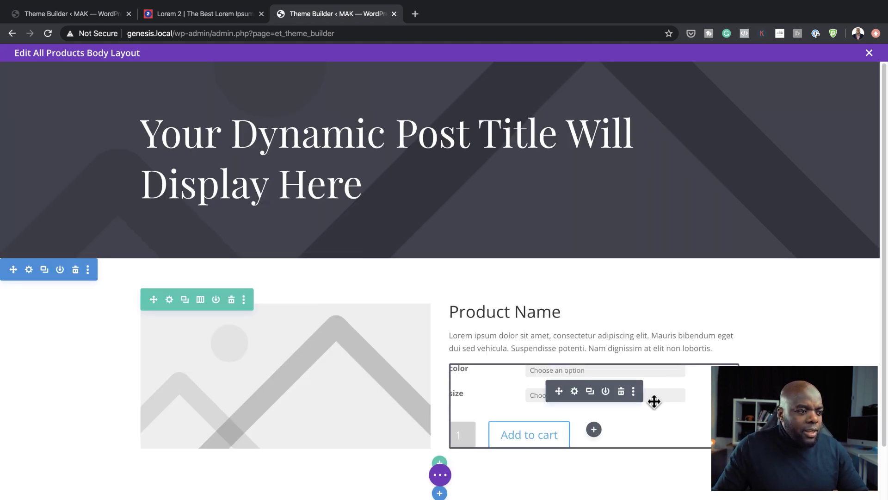
pyautogui.click(593, 371)
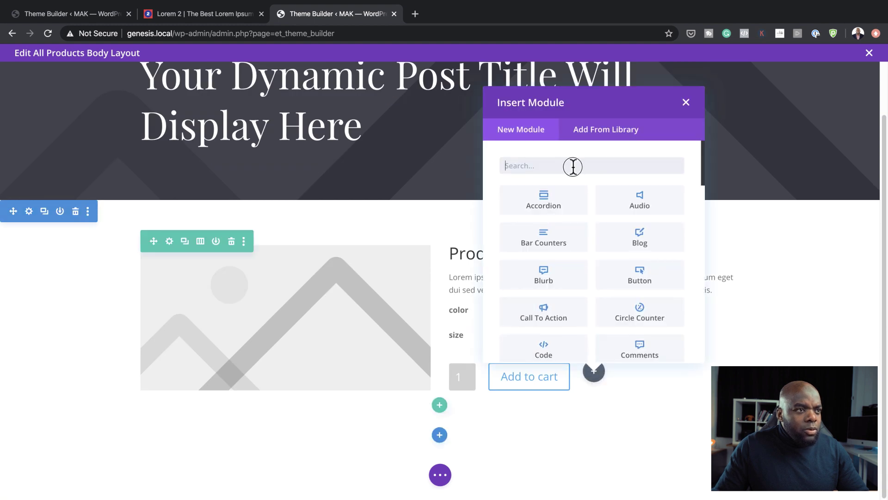
pyautogui.write('woo')
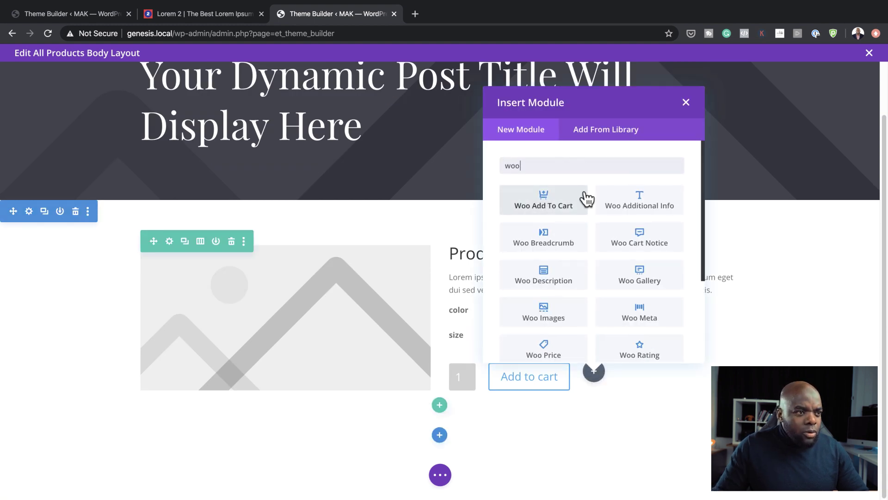
pyautogui.write(' add')
pyautogui.click(686, 102)
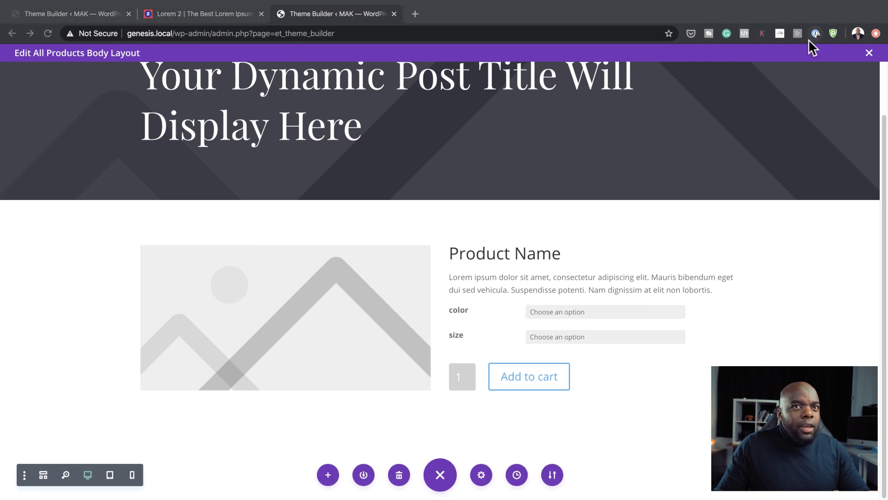
# Close the All Products body layout and save the Theme Builder changes
pyautogui.click(869, 54)
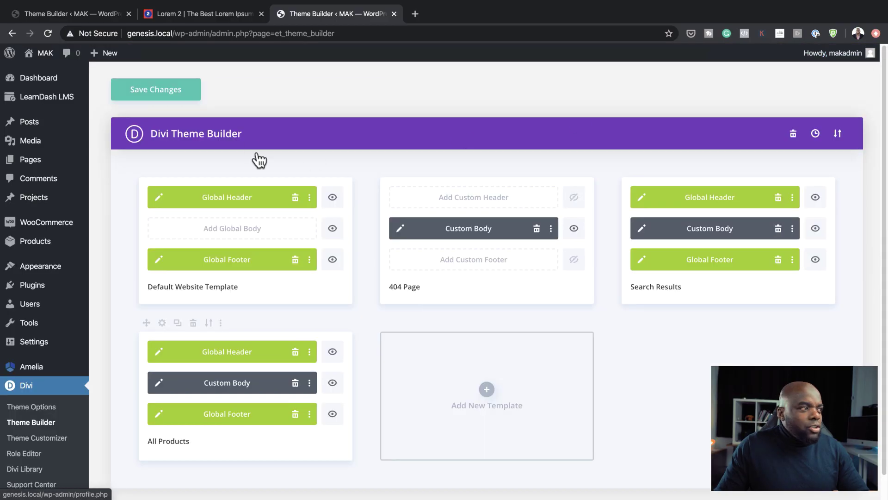
pyautogui.click(166, 96)
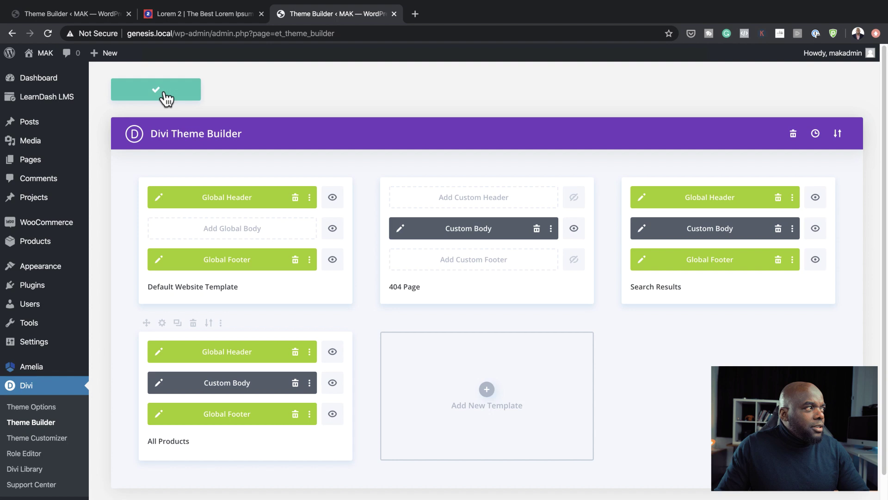
# Open genesis.local/product/flower-b/ in a new browser tab and examine how the template renders the product page
pyautogui.click(415, 14)
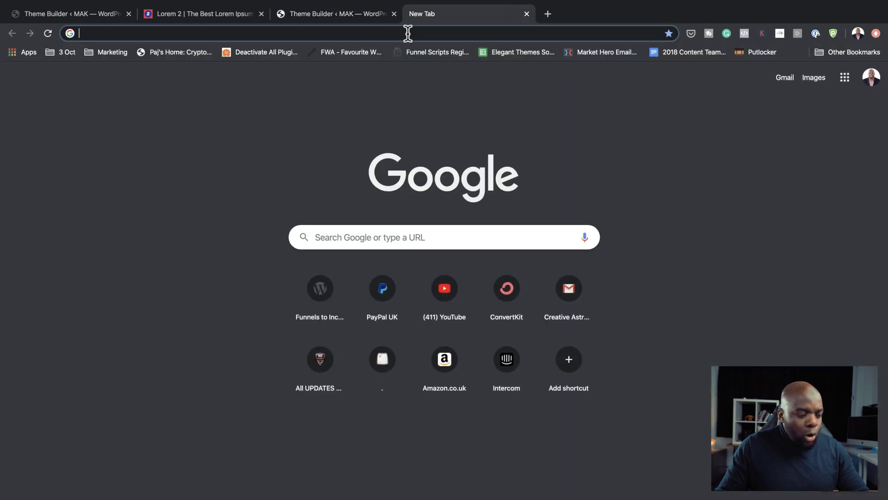
pyautogui.write('genesis.local/product/flower-b/')
pyautogui.press('Return')
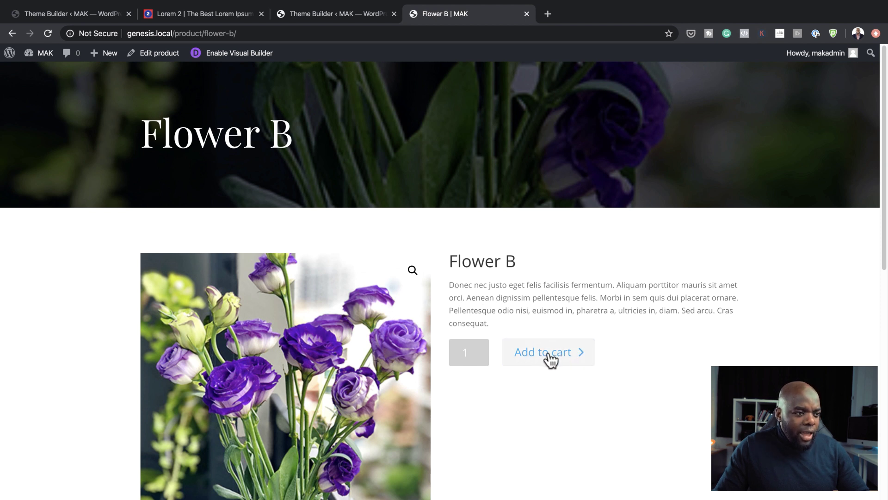
pyautogui.scroll(-5, 675, 374)
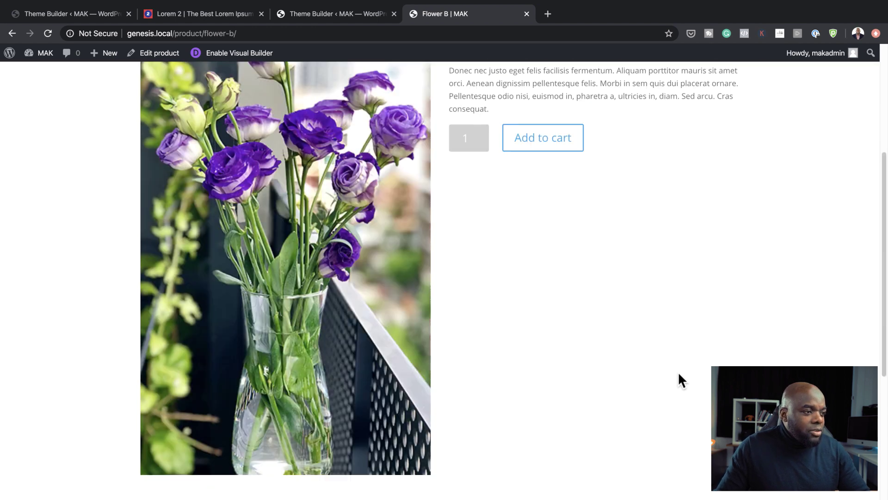
pyautogui.scroll(-5, 678, 376)
pyautogui.scroll(10, 678, 375)
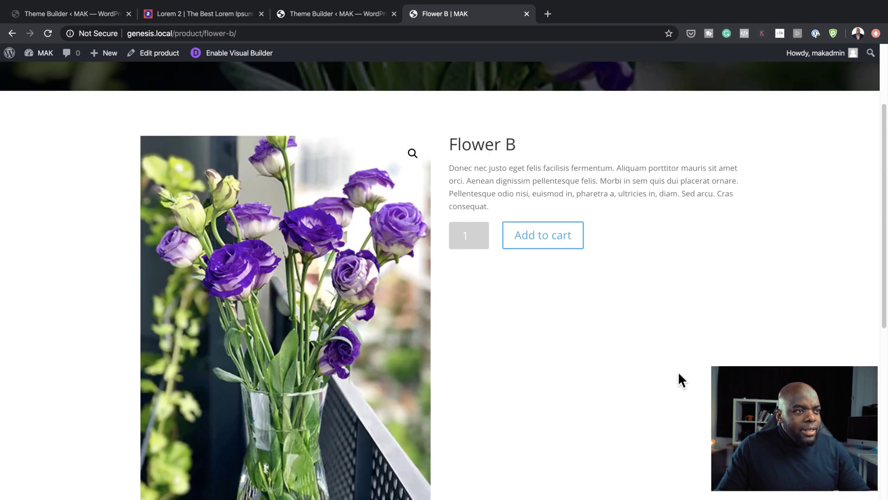
pyautogui.scroll(-2, 678, 371)
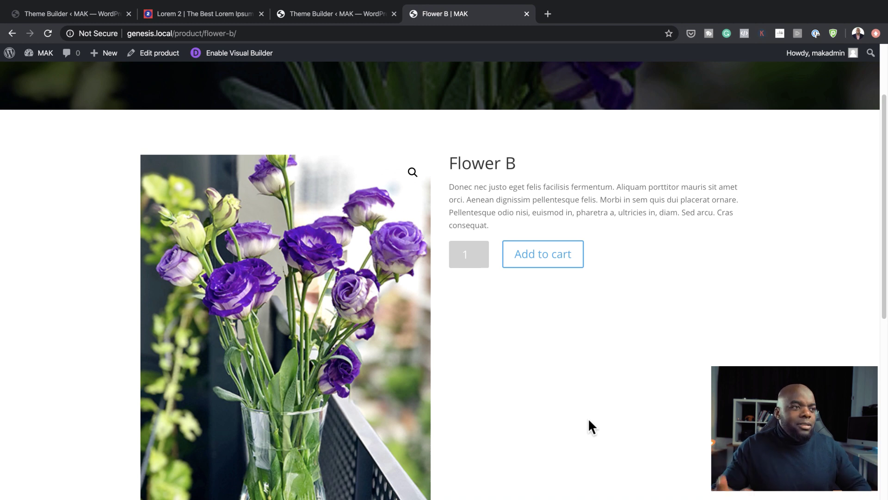
# Reopen the All Products custom body for editing, check its layout in tablet view, and return to desktop view
pyautogui.click(348, 13)
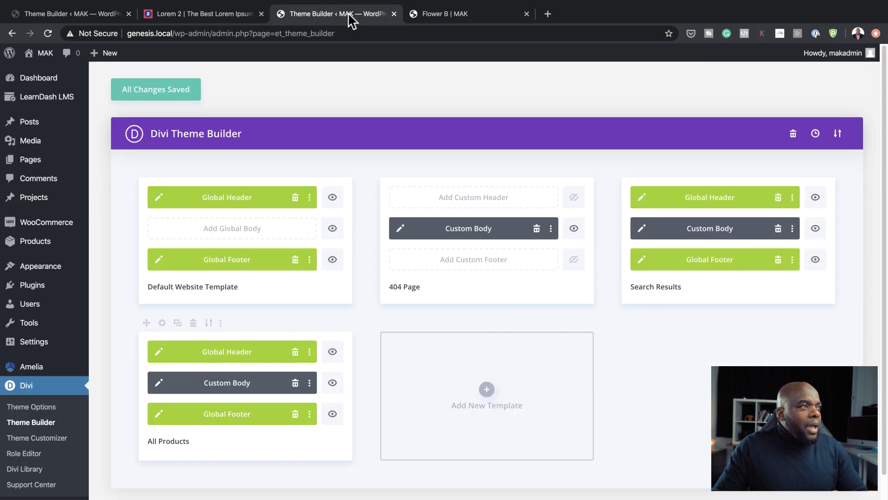
pyautogui.click(159, 383)
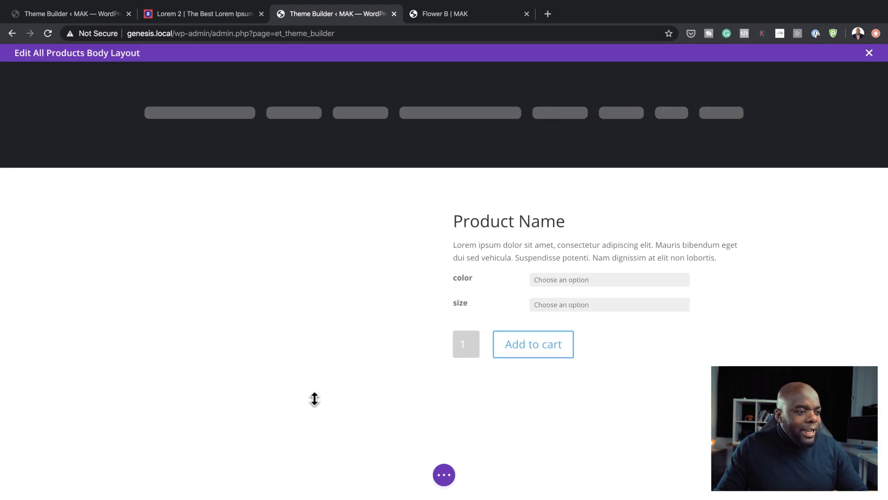
pyautogui.click(445, 476)
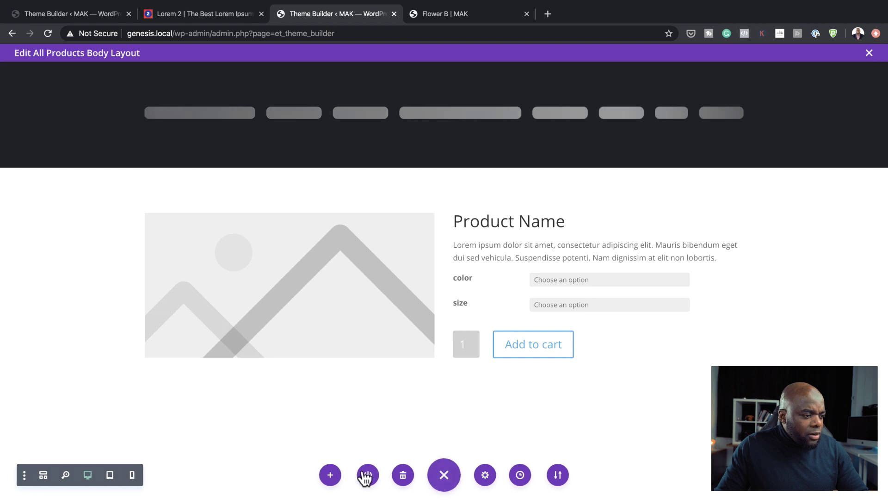
pyautogui.click(112, 477)
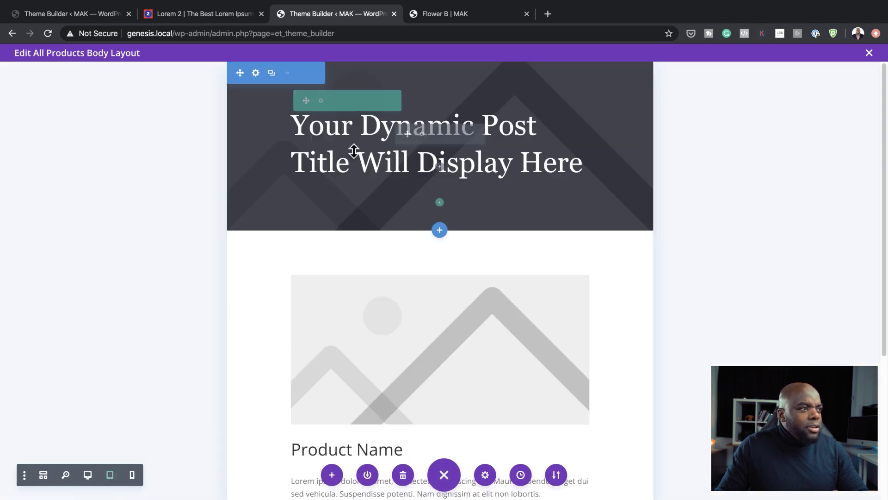
pyautogui.scroll(-5, 587, 376)
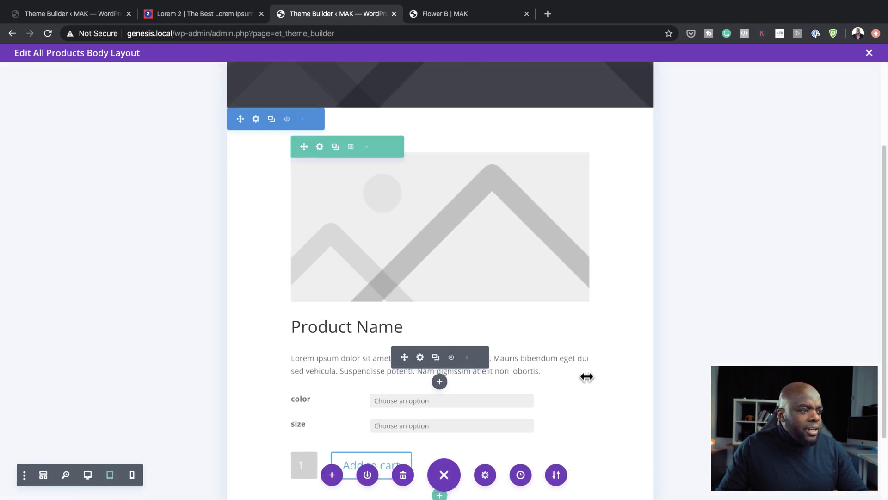
pyautogui.scroll(-4, 586, 376)
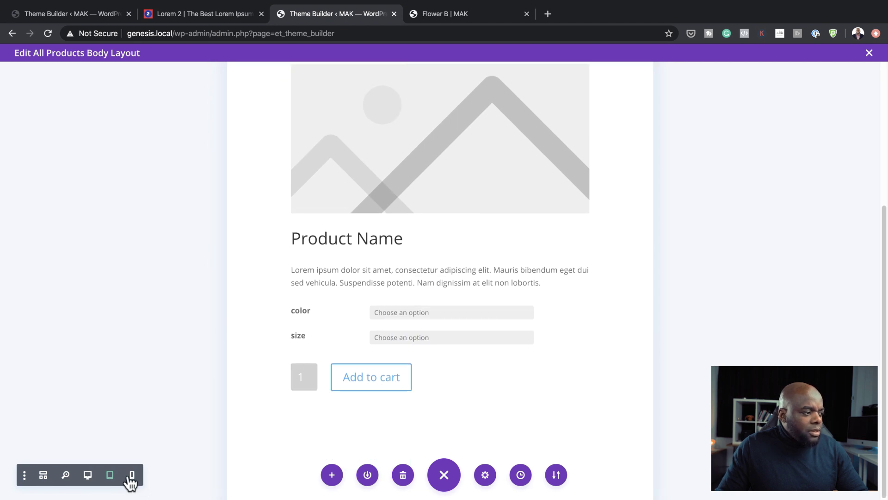
pyautogui.click(87, 474)
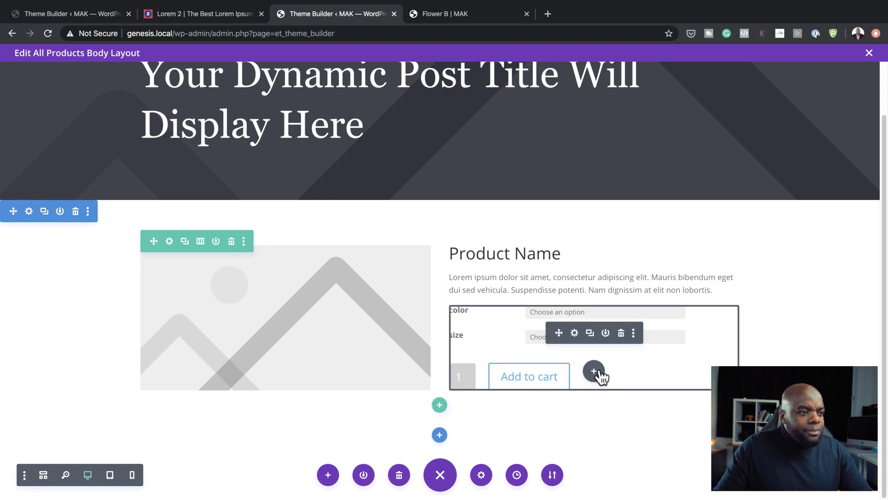
# Insert a Divider module below the add-to-cart module with Show Divider left on, and save it
pyautogui.click(595, 371)
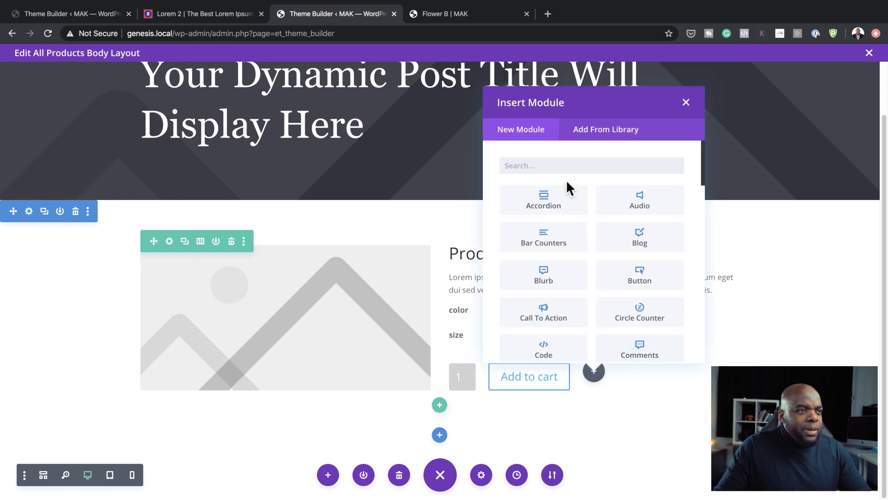
pyautogui.write('divi')
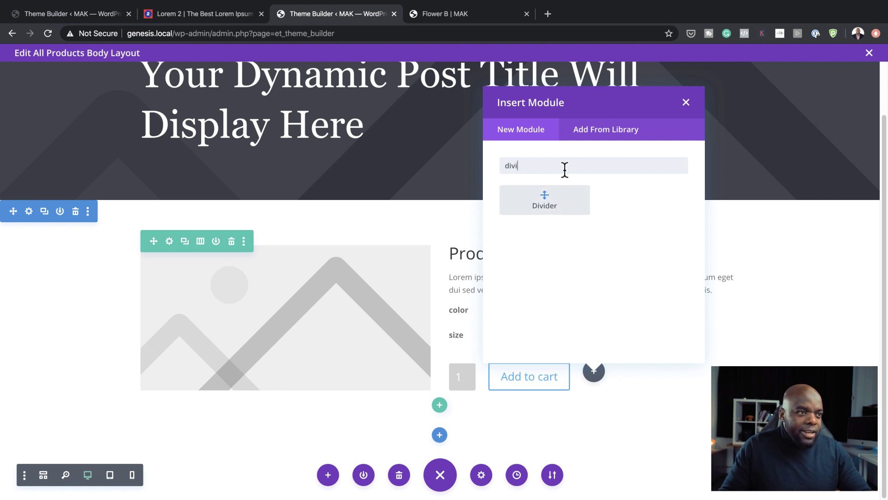
pyautogui.click(544, 198)
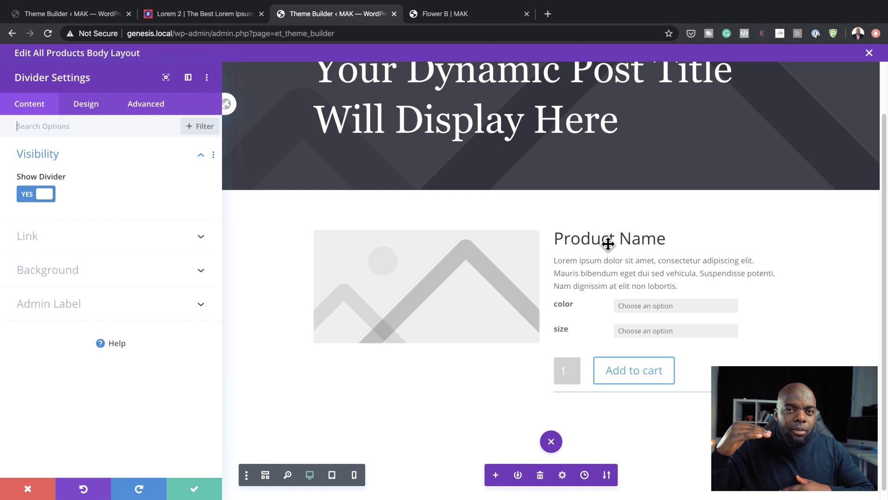
pyautogui.click(194, 489)
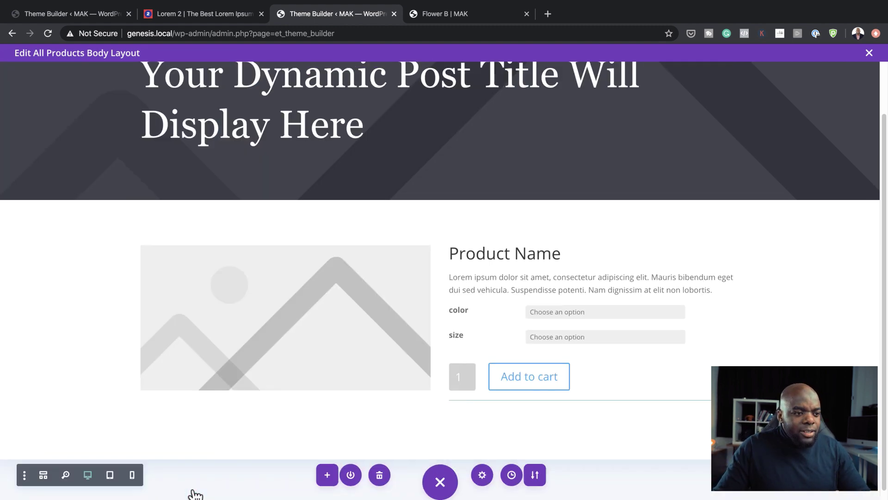
# Insert a Woo Related Product module below the divider with a product count of 3 and a 3-column layout, and save it
pyautogui.click(594, 429)
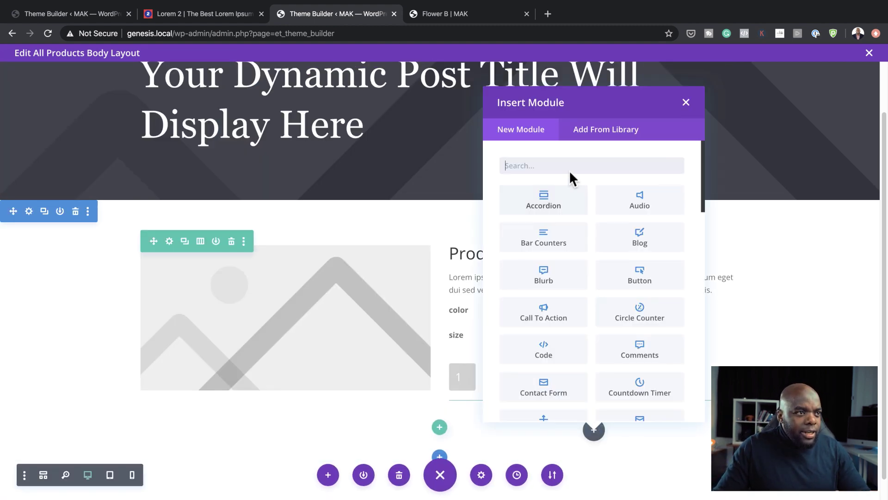
pyautogui.write('woo rel')
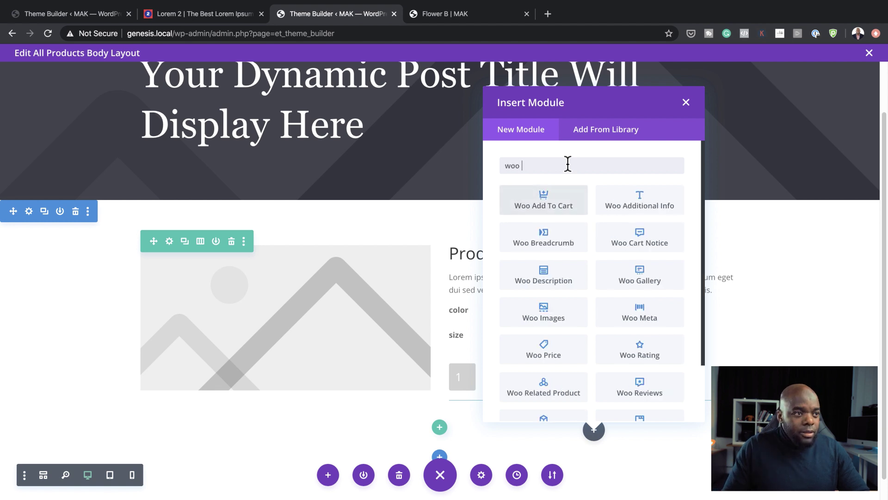
pyautogui.click(555, 198)
pyautogui.click(118, 237)
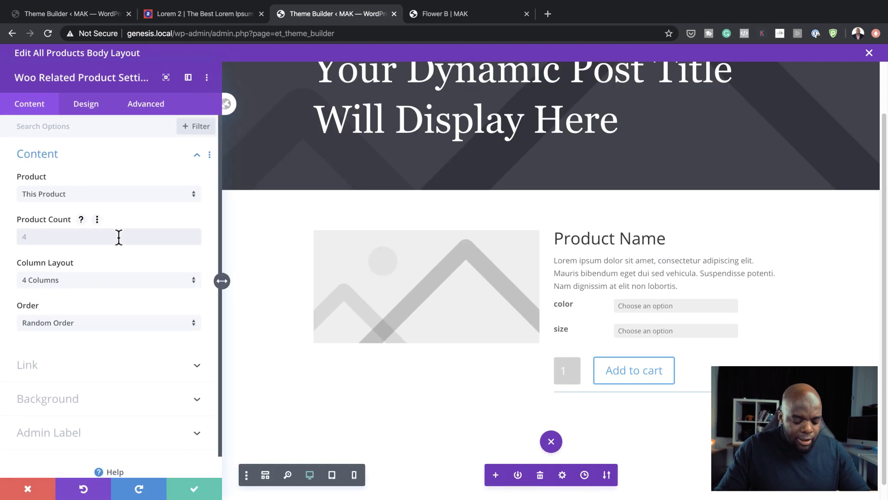
pyautogui.write('2')
pyautogui.click(92, 280)
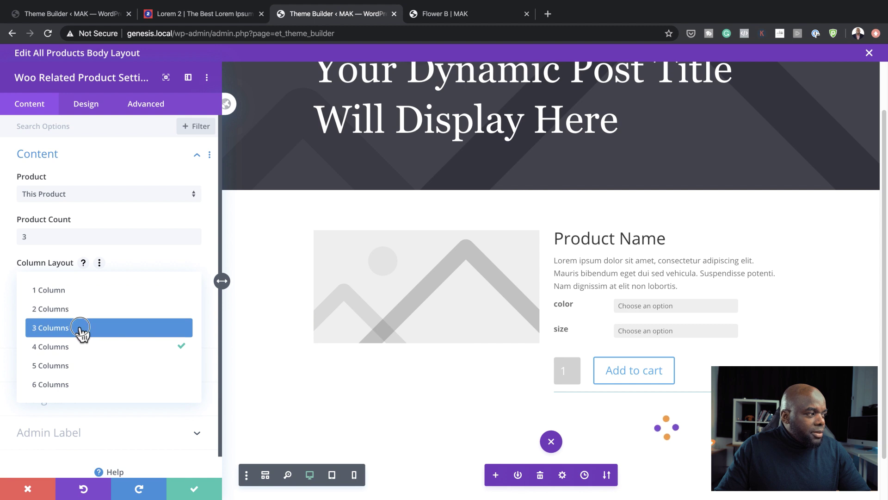
pyautogui.click(83, 330)
pyautogui.click(193, 485)
# Insert a Woo Reviews module below the product image, check how it fits beside the related products, and save it
pyautogui.scroll(-1, 313, 246)
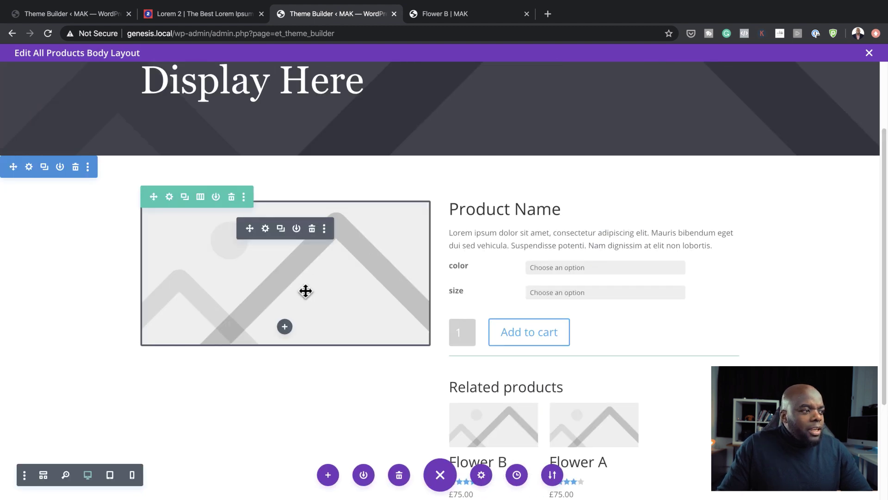
pyautogui.click(285, 326)
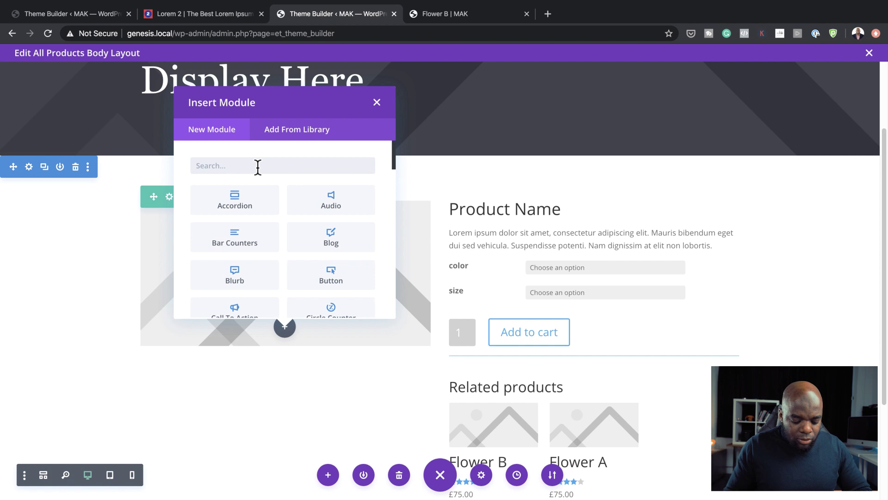
pyautogui.write('woo')
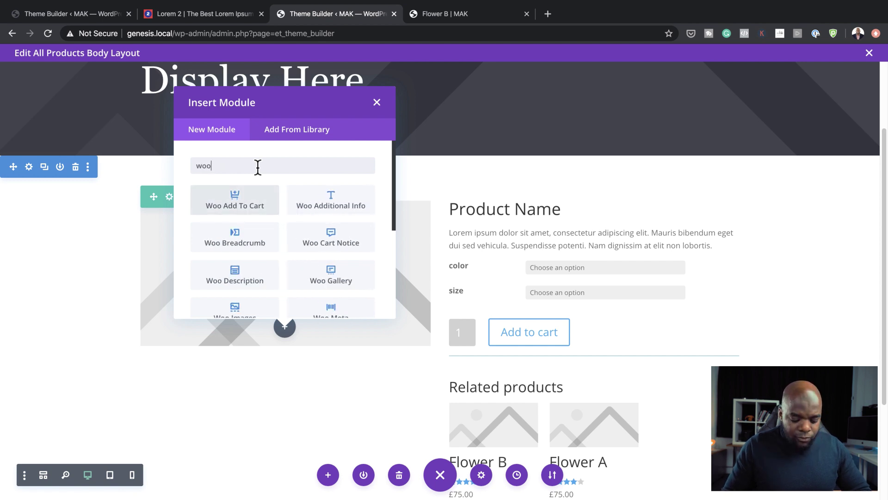
pyautogui.write(' re')
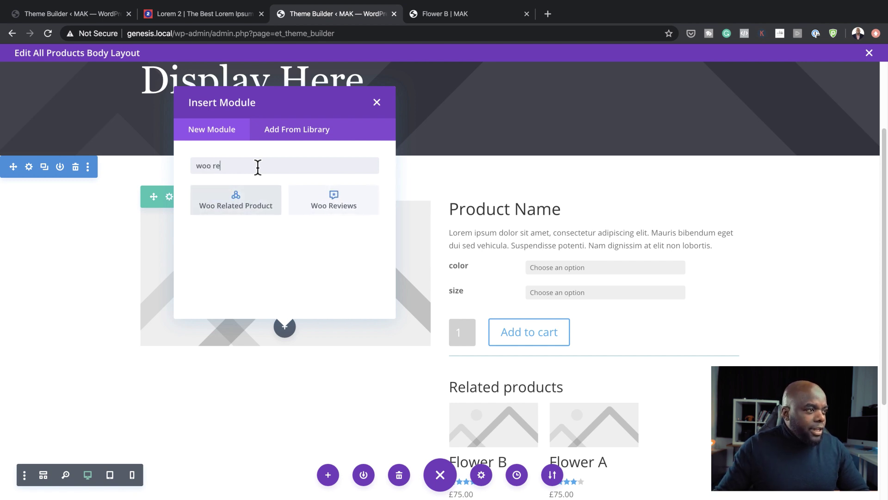
pyautogui.click(345, 201)
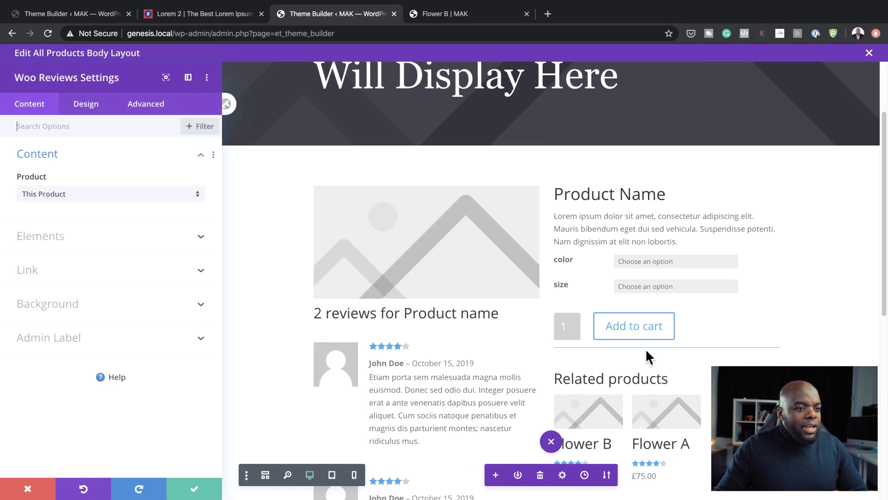
pyautogui.scroll(-4, 655, 409)
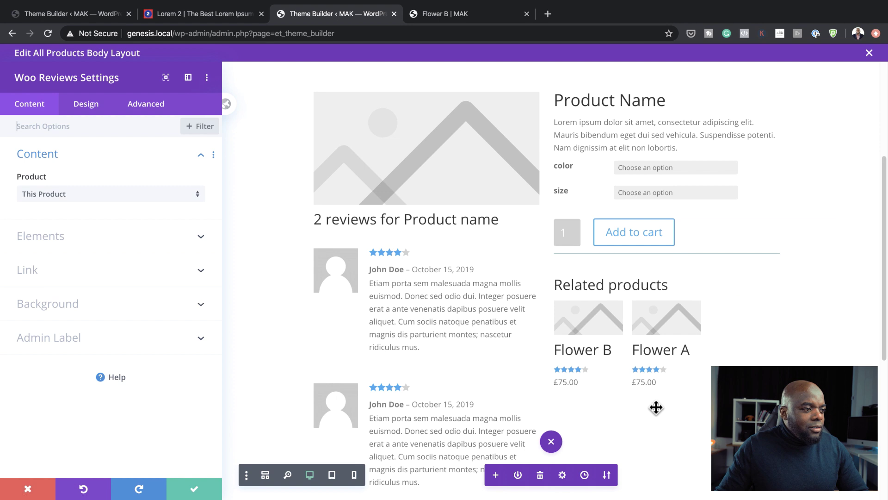
pyautogui.scroll(-5, 656, 407)
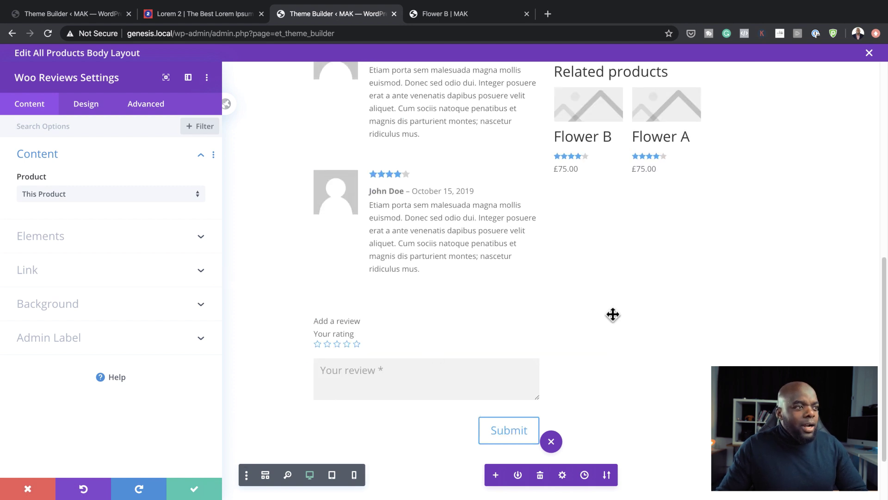
pyautogui.scroll(5, 613, 314)
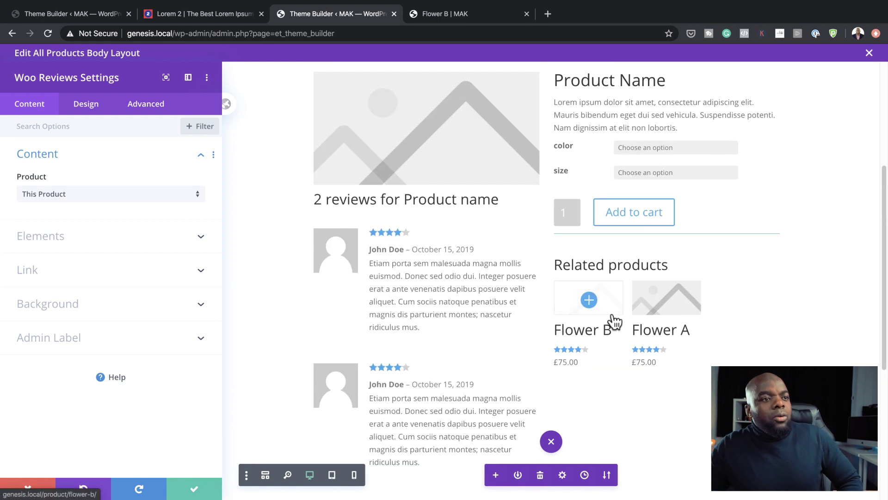
pyautogui.scroll(1, 616, 323)
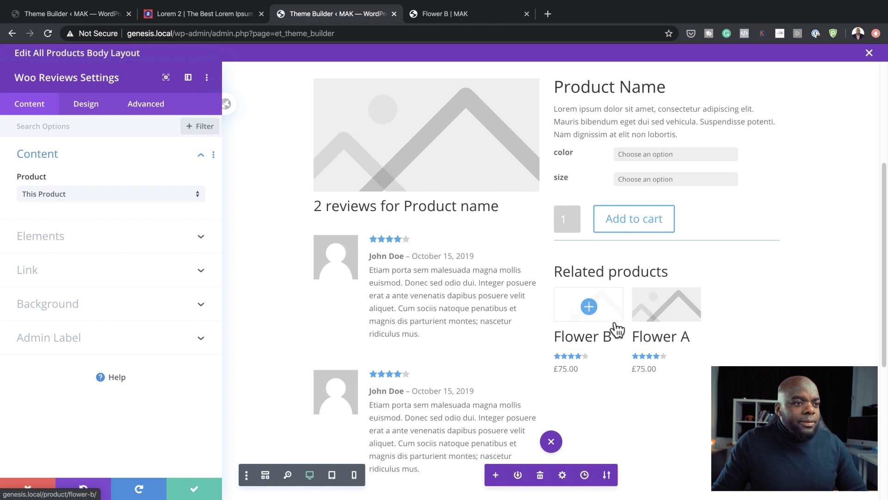
pyautogui.scroll(2, 564, 109)
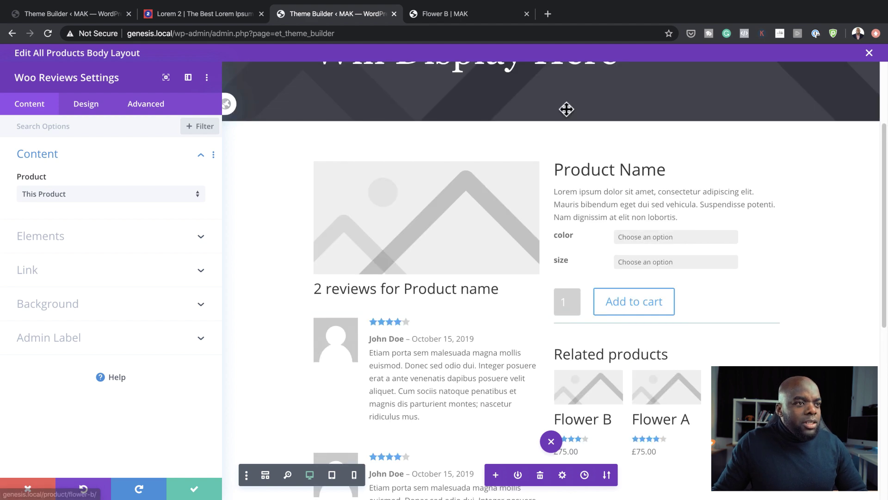
pyautogui.click(194, 486)
# Set the title font of the Woo Title module to Playfair Display
pyautogui.scroll(1, 734, 350)
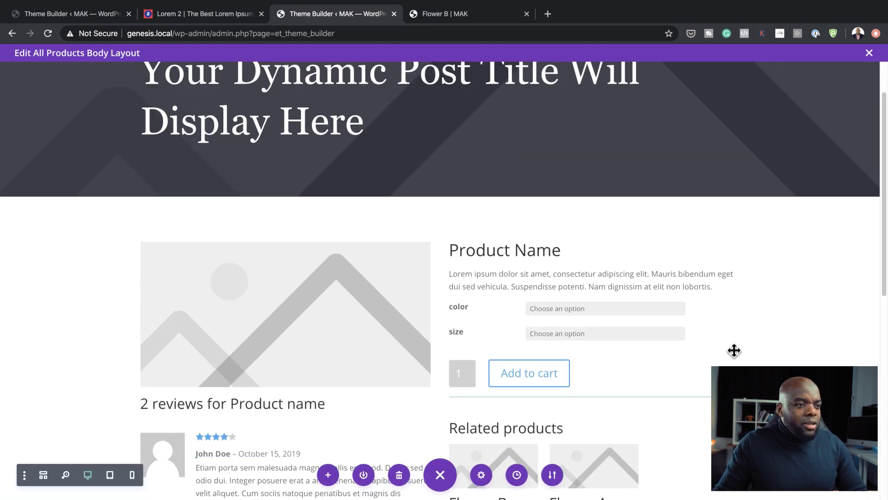
pyautogui.scroll(-3, 734, 350)
pyautogui.scroll(3, 573, 255)
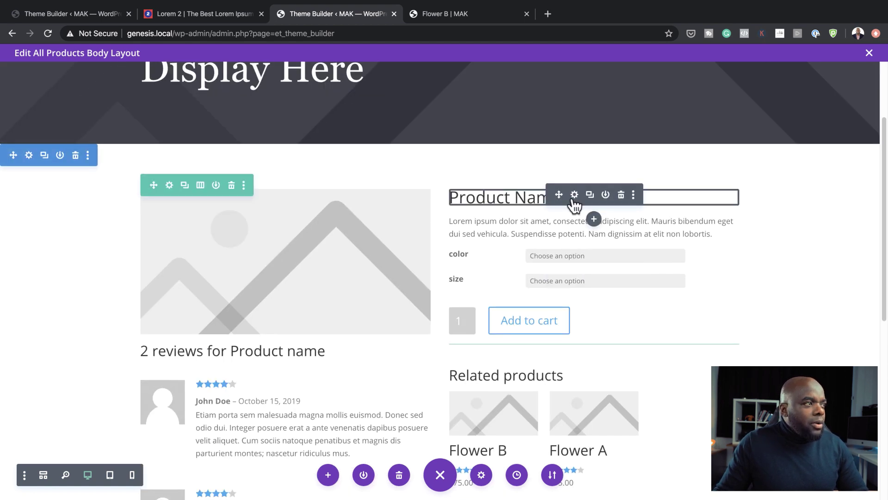
pyautogui.click(574, 195)
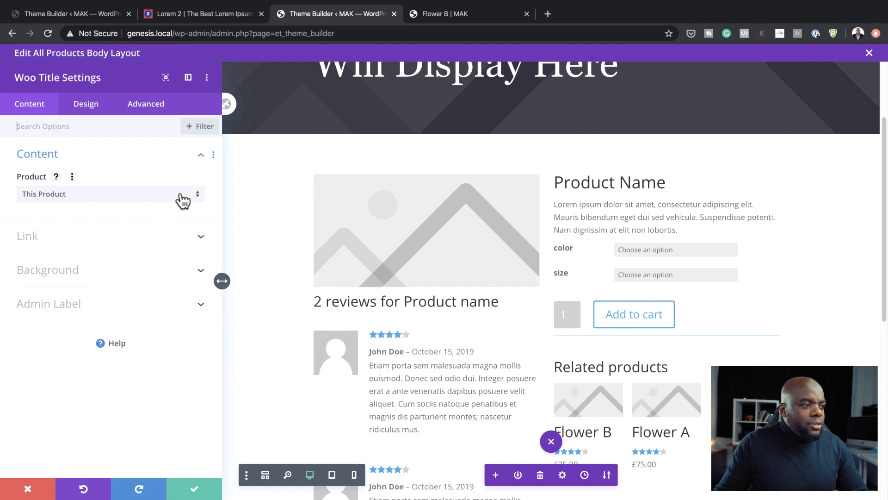
pyautogui.click(86, 104)
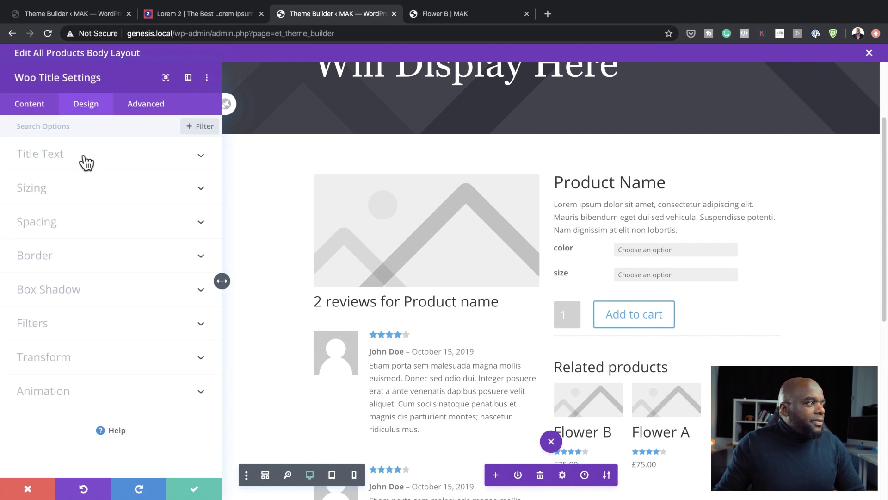
pyautogui.click(86, 162)
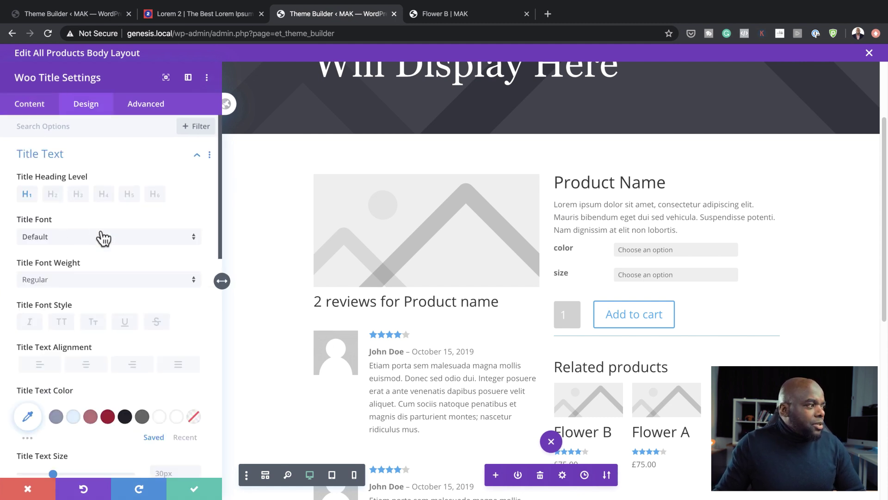
pyautogui.click(153, 239)
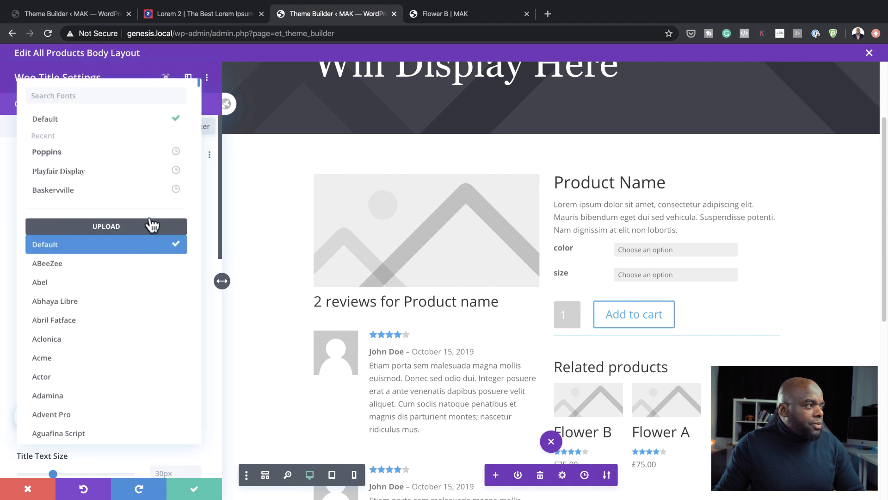
pyautogui.click(145, 174)
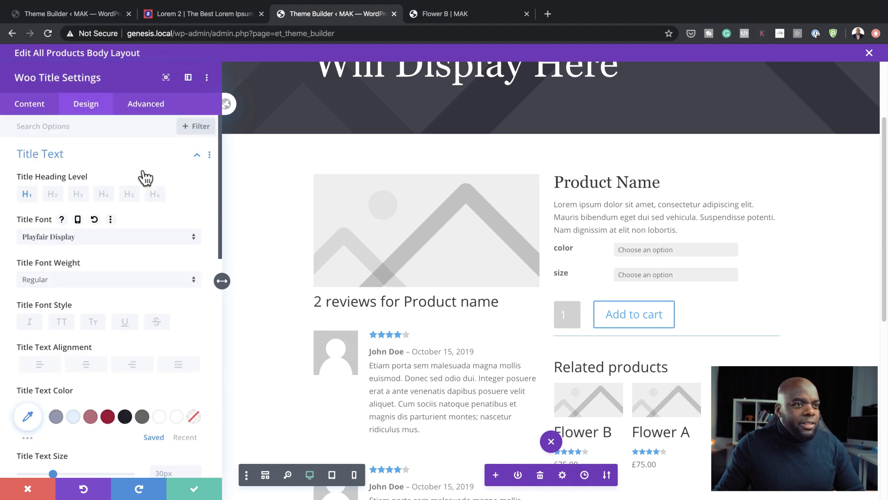
# Set the product title's text size to 56px and its color to the saved grey-blue swatch
pyautogui.scroll(-3, 75, 402)
pyautogui.moveTo(52, 413); pyautogui.dragTo(82, 413)
pyautogui.scroll(-1, 88, 366)
pyautogui.click(56, 339)
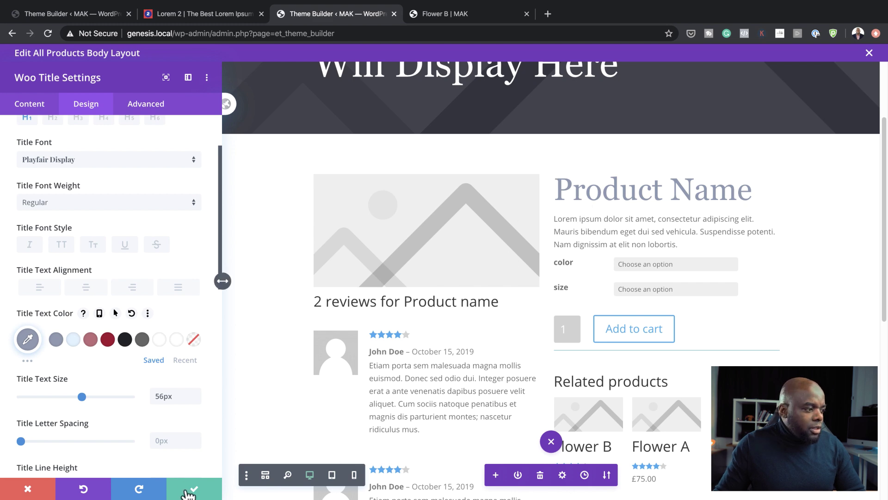
# Check the title text color in tablet view, return to desktop view, and save the Woo Title module
pyautogui.click(100, 313)
pyautogui.click(103, 333)
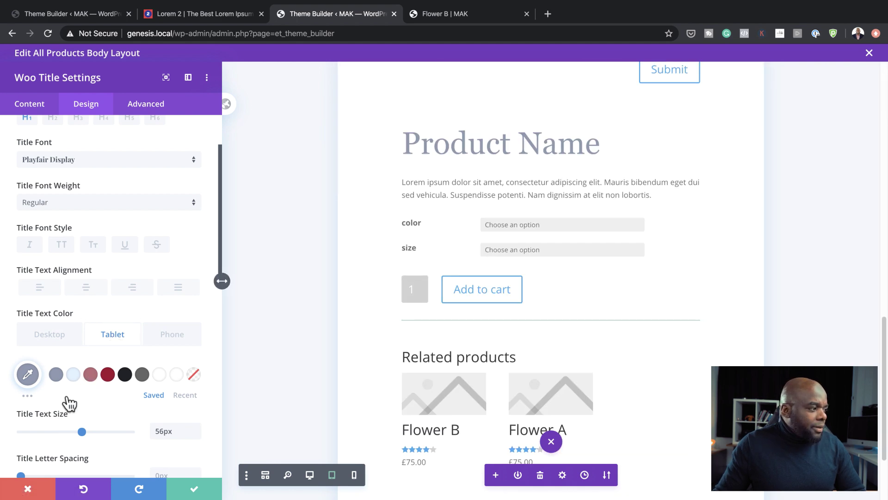
pyautogui.click(52, 335)
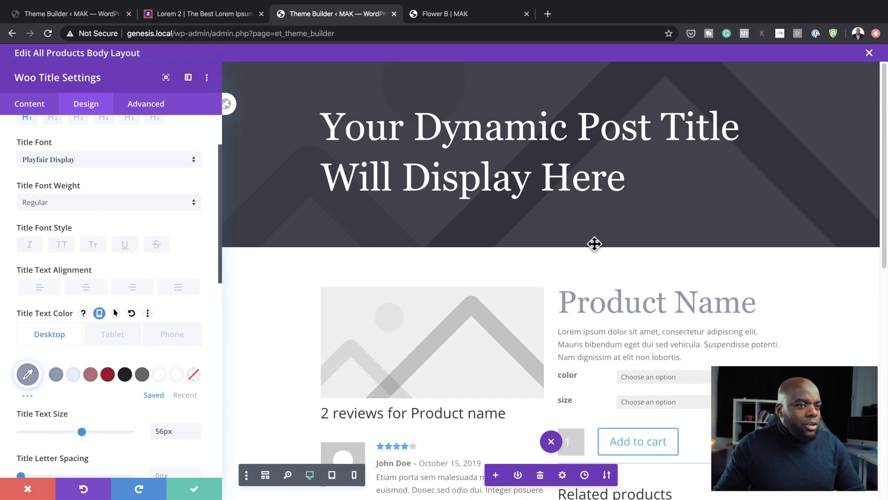
pyautogui.click(192, 486)
# Set the text font of the Woo Description module to Poppins
pyautogui.scroll(-2, 677, 342)
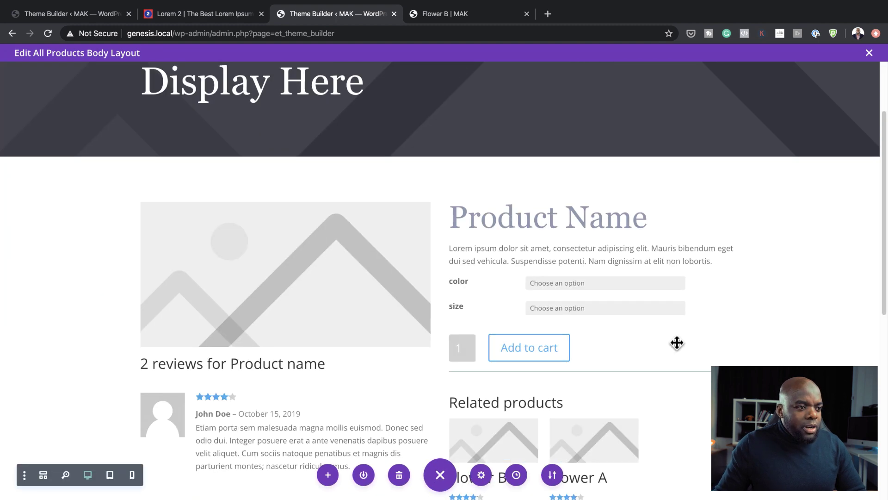
pyautogui.scroll(-1, 677, 342)
pyautogui.click(579, 183)
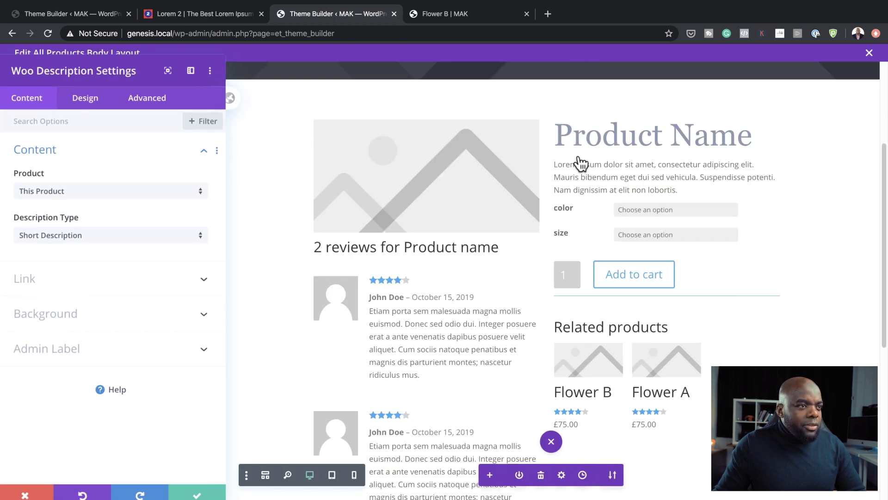
pyautogui.click(93, 109)
pyautogui.click(70, 162)
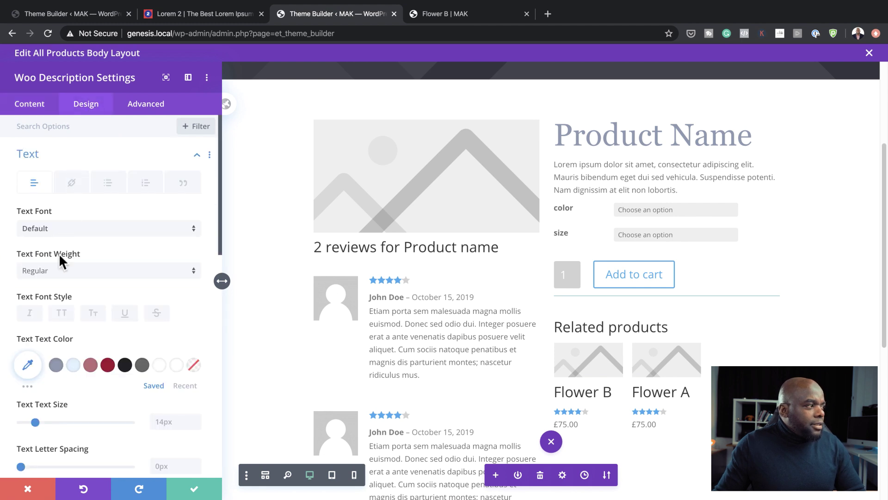
pyautogui.click(65, 232)
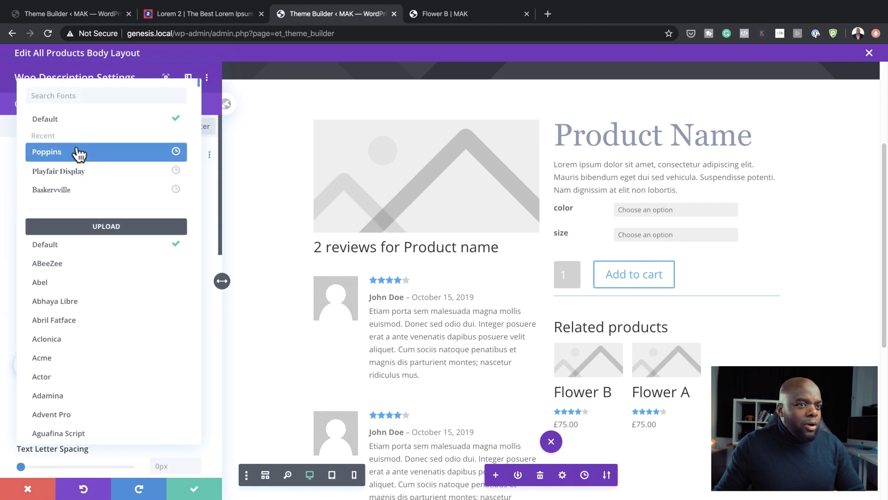
pyautogui.click(76, 149)
# Set the description's text size to 17px, line height to 1.8em and text color to #606060, and save the module
pyautogui.moveTo(36, 421); pyautogui.dragTo(39, 423)
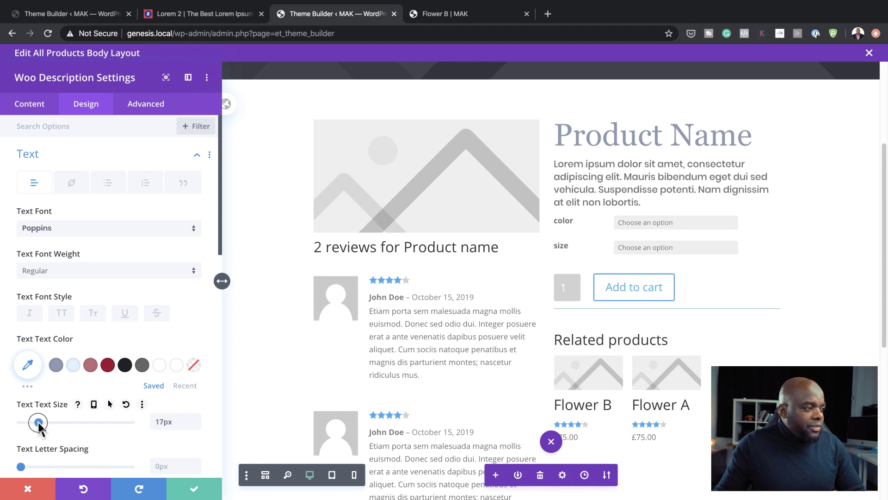
pyautogui.scroll(-3, 131, 424)
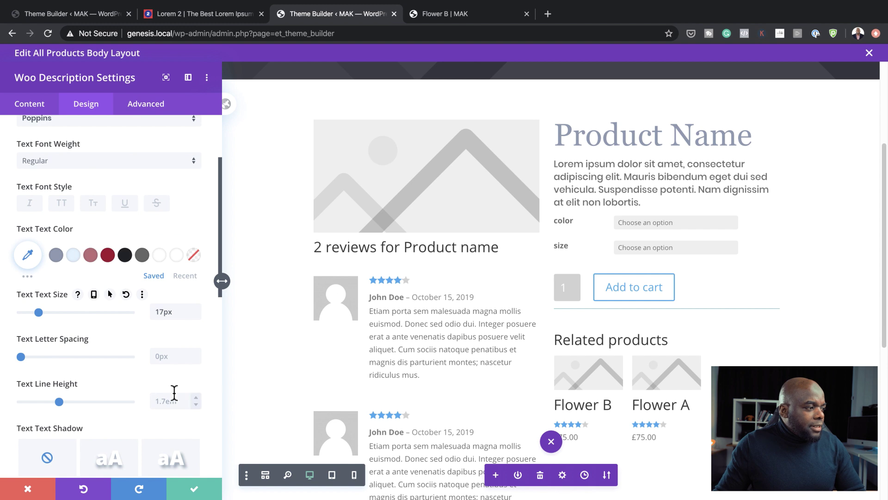
pyautogui.write('1.8em')
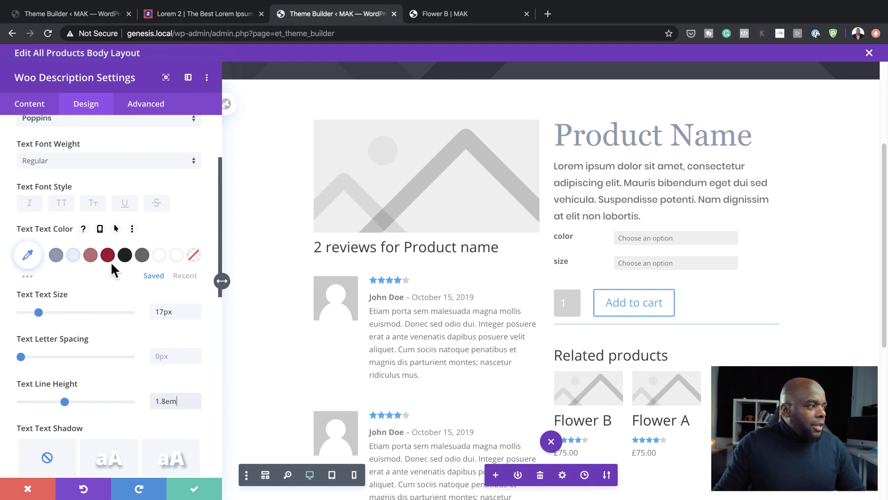
pyautogui.click(141, 254)
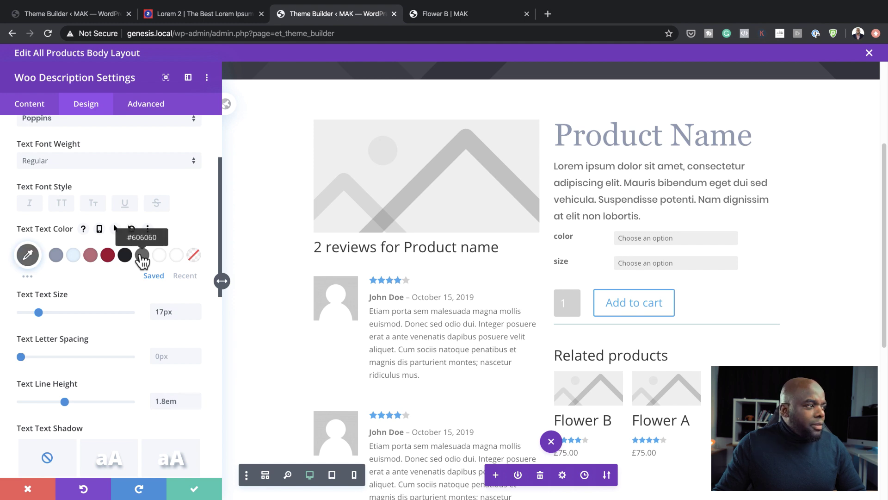
pyautogui.click(189, 488)
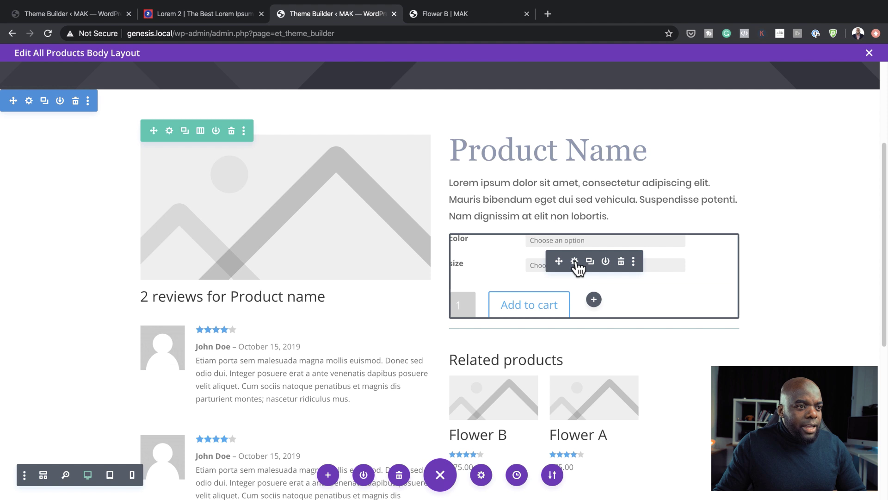
# In the Woo Add To Cart module, set the fields' background color to #8693ab and their text color to #ddf0ff
pyautogui.click(575, 263)
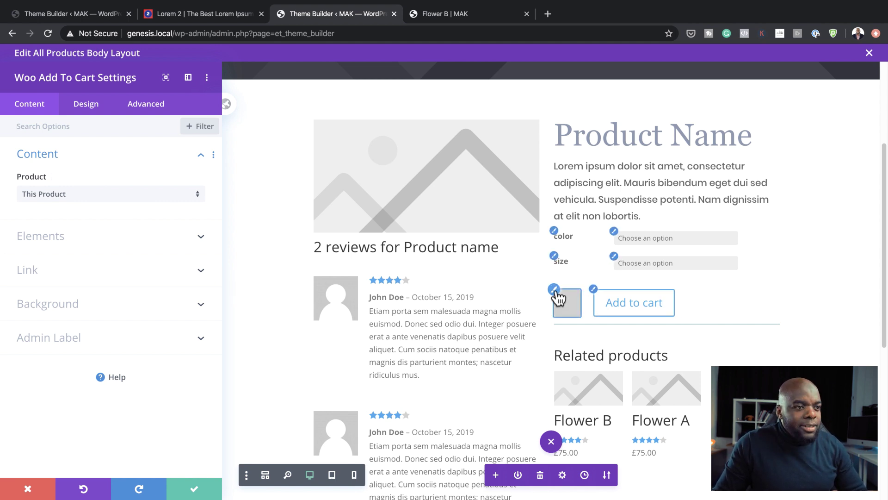
pyautogui.click(554, 290)
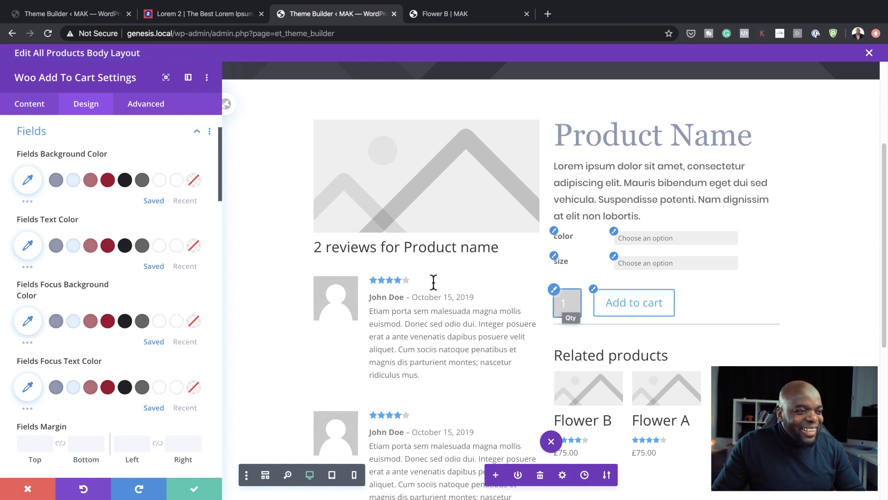
pyautogui.click(58, 181)
pyautogui.click(59, 181)
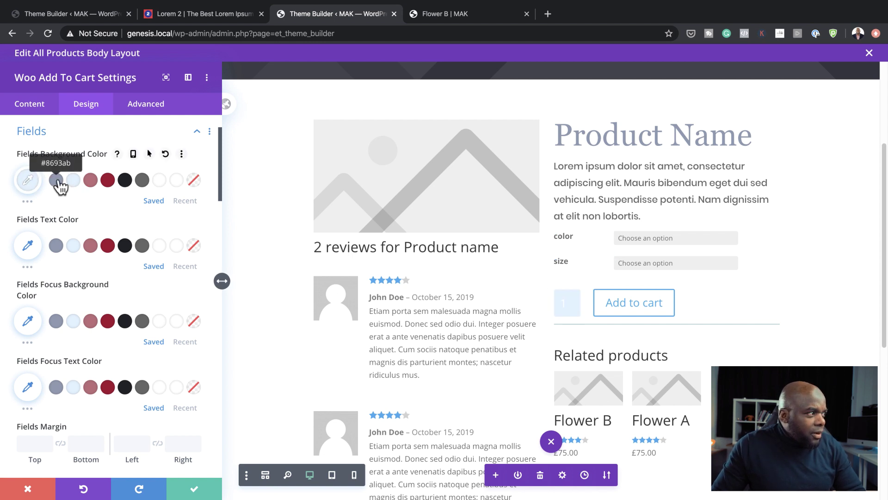
pyautogui.click(90, 182)
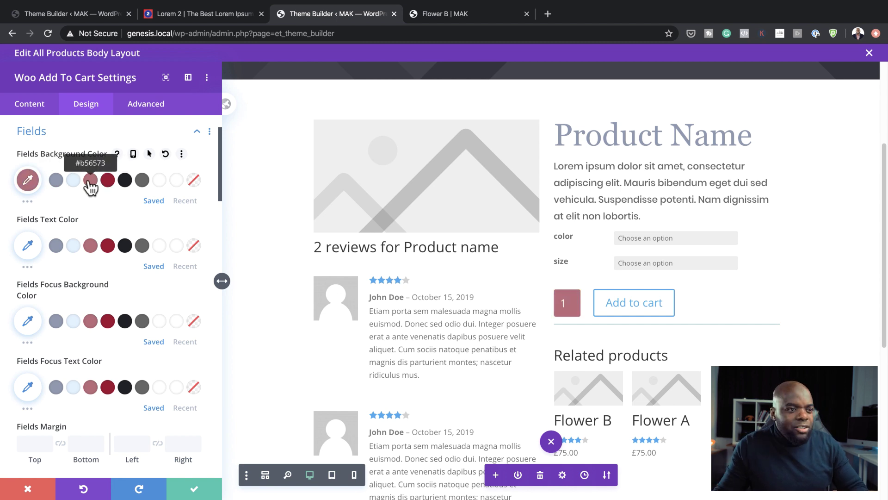
pyautogui.click(57, 181)
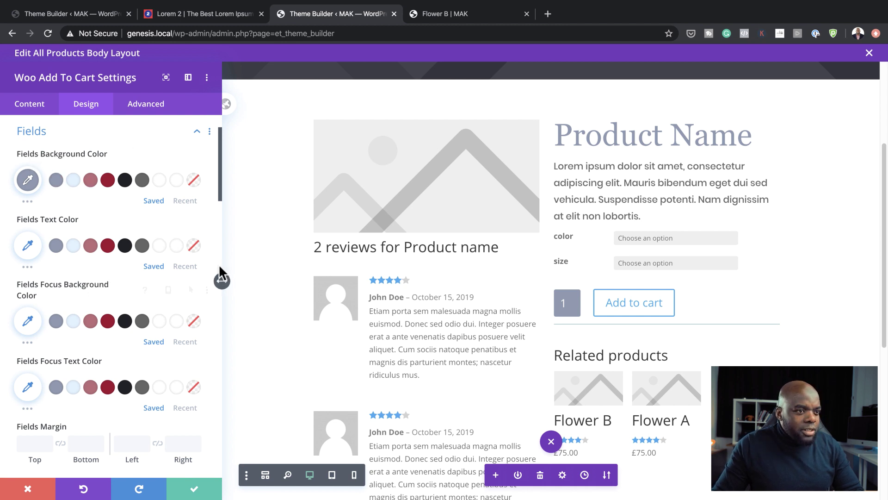
pyautogui.click(74, 250)
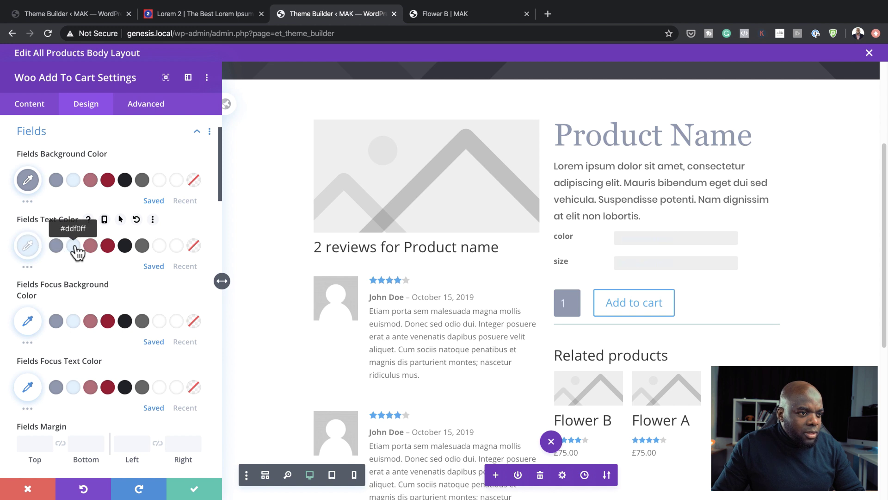
# Set the rounded corners of the Add To Cart fields to 0px
pyautogui.scroll(-4, 104, 293)
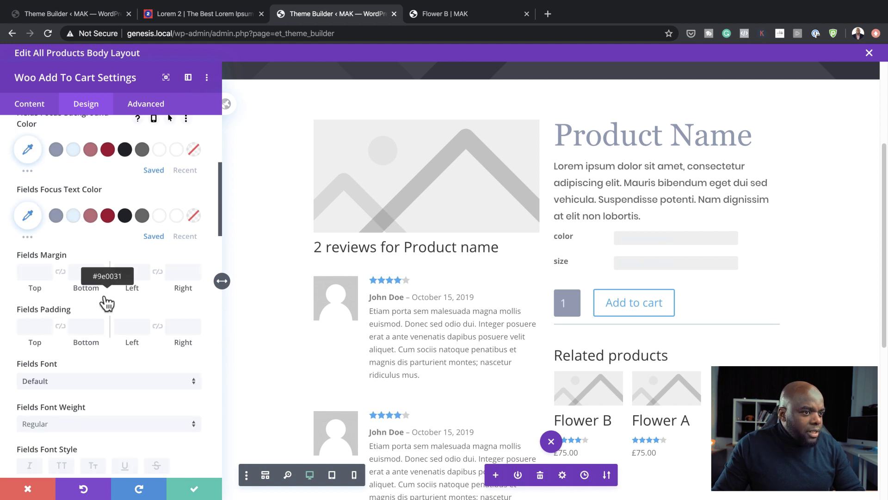
pyautogui.scroll(-5, 105, 296)
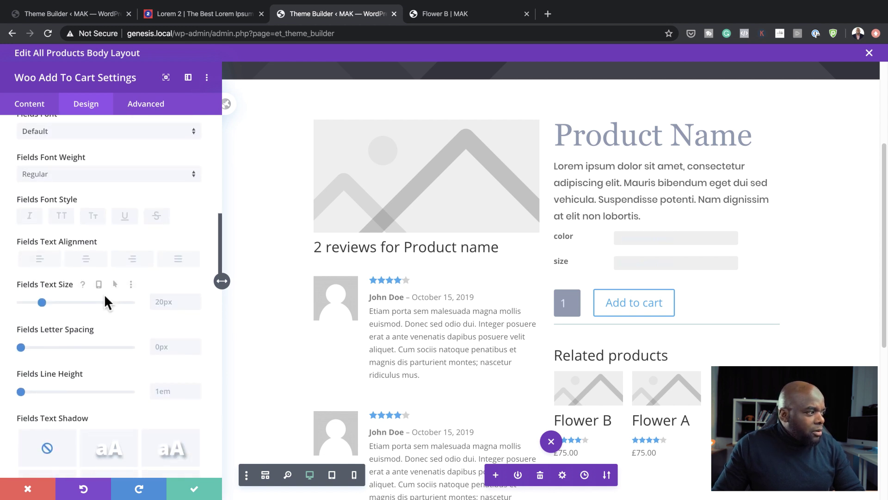
pyautogui.scroll(-4, 104, 294)
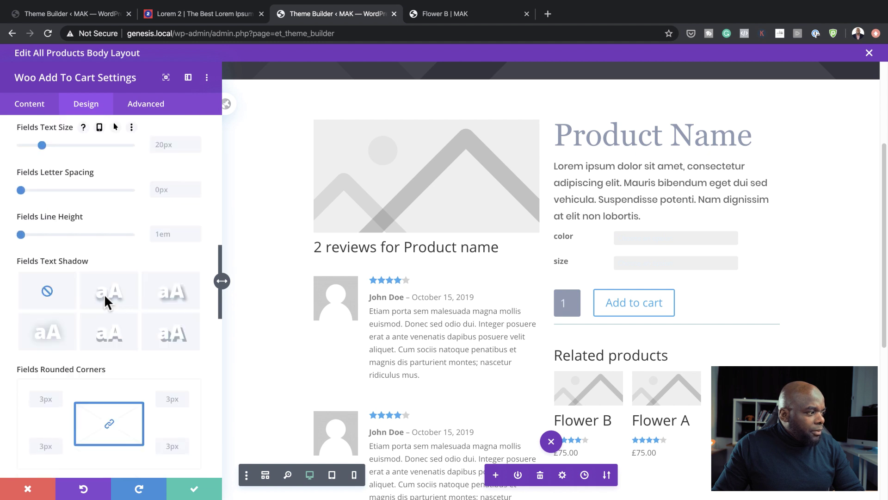
pyautogui.click(43, 352)
pyautogui.write('0px')
pyautogui.scroll(-10, 49, 366)
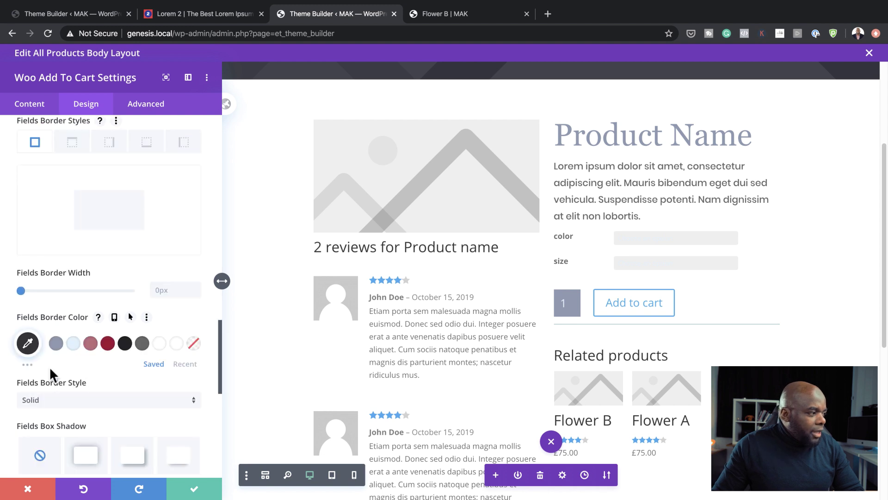
# Set the text font of the Woo Add To Cart module to Poppins
pyautogui.scroll(15, 71, 203)
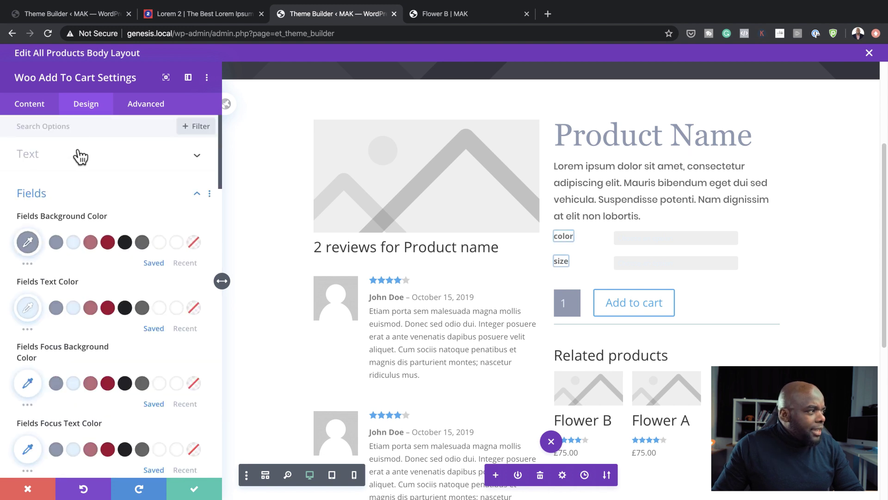
pyautogui.click(80, 155)
pyautogui.click(60, 204)
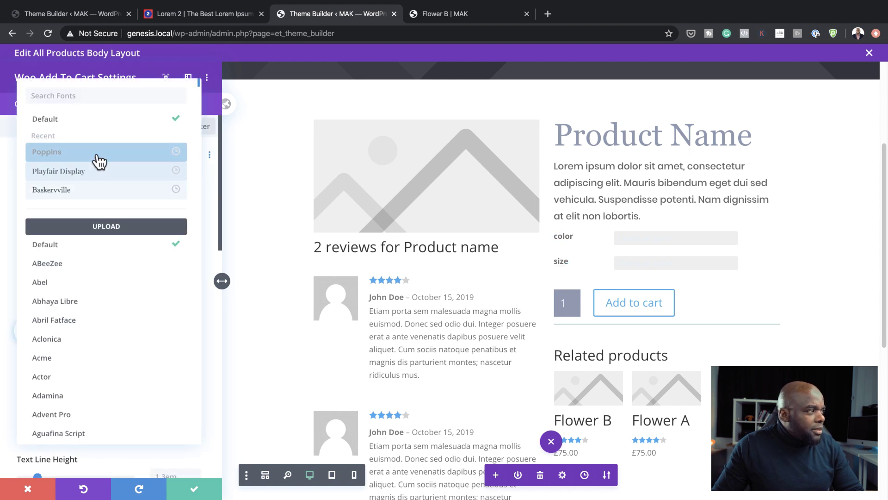
pyautogui.click(95, 150)
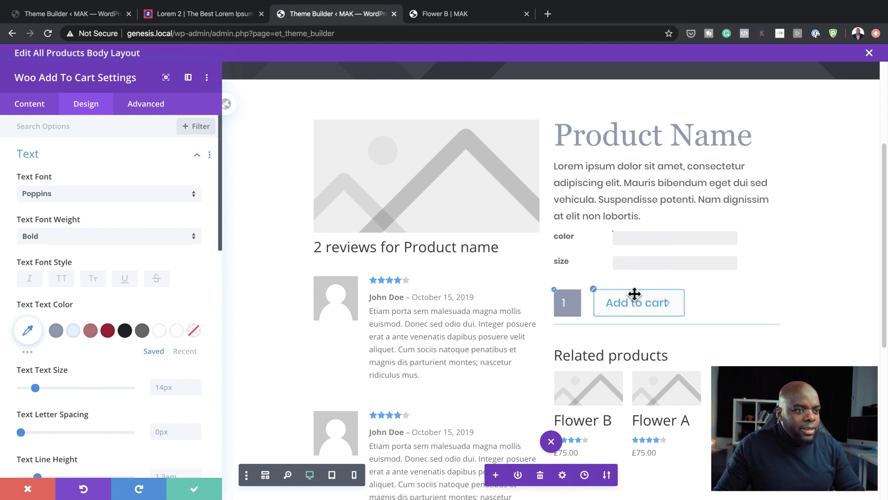
# Enable custom styles for the Add to cart button, with text color #ddf0ff and background color #9e0031
pyautogui.click(594, 290)
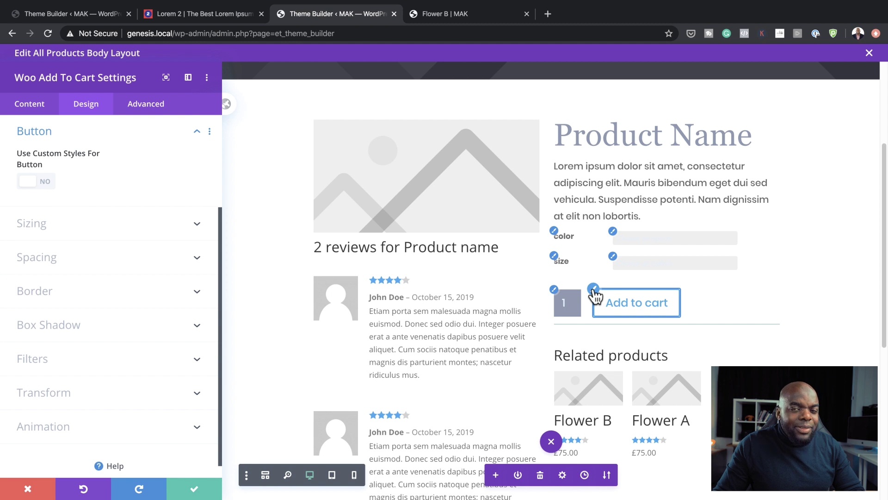
pyautogui.click(46, 183)
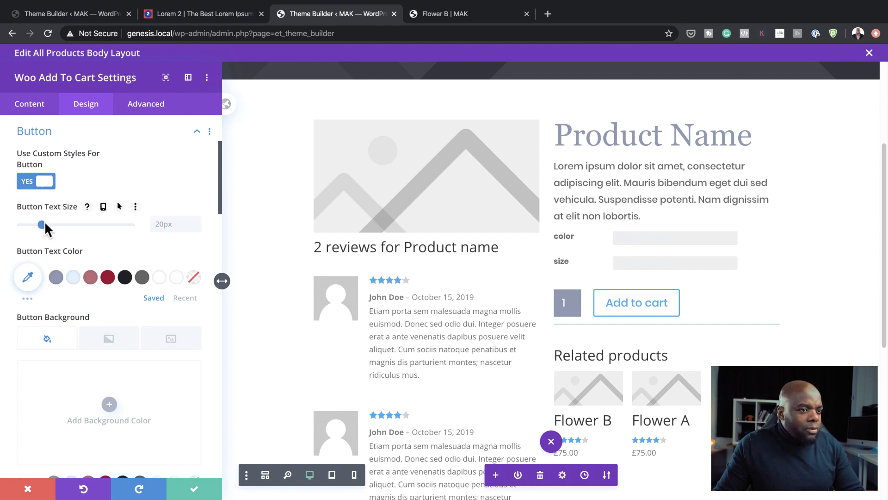
pyautogui.click(124, 277)
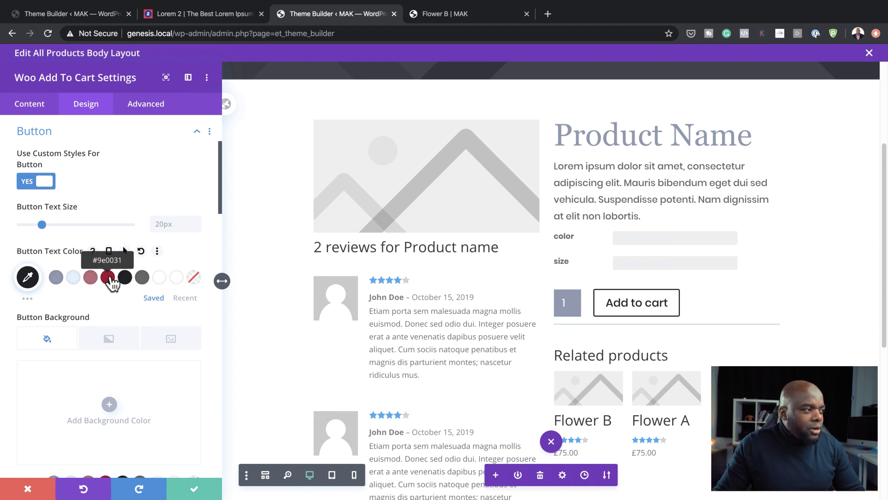
pyautogui.click(72, 278)
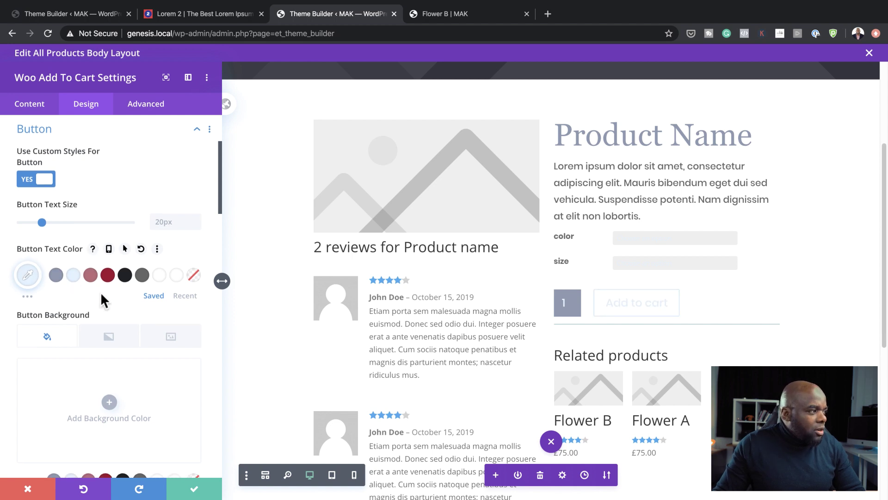
pyautogui.scroll(-3, 102, 296)
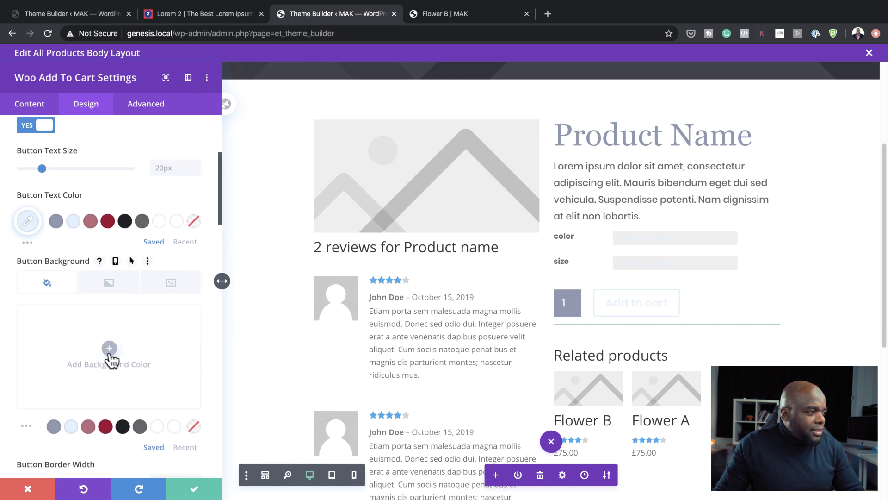
pyautogui.click(106, 425)
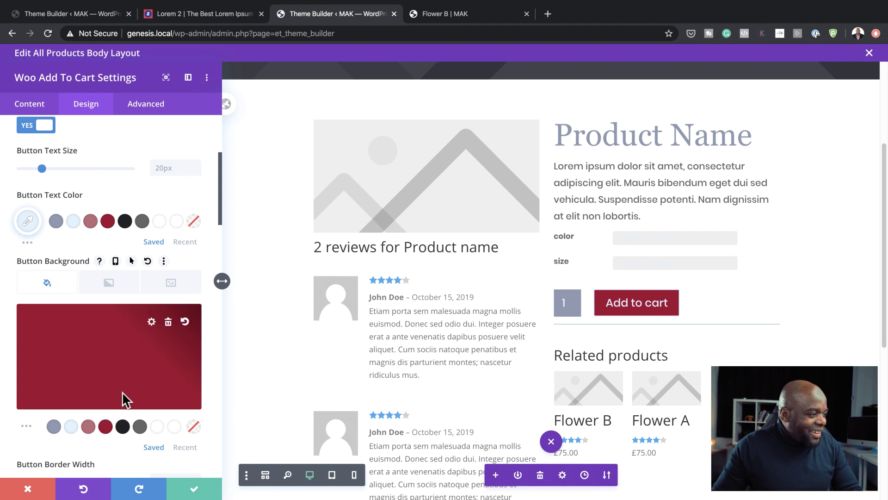
# Set the Add to cart button's border color to the saved dark red #9e0031 and its border radius to 0px
pyautogui.scroll(-4, 124, 391)
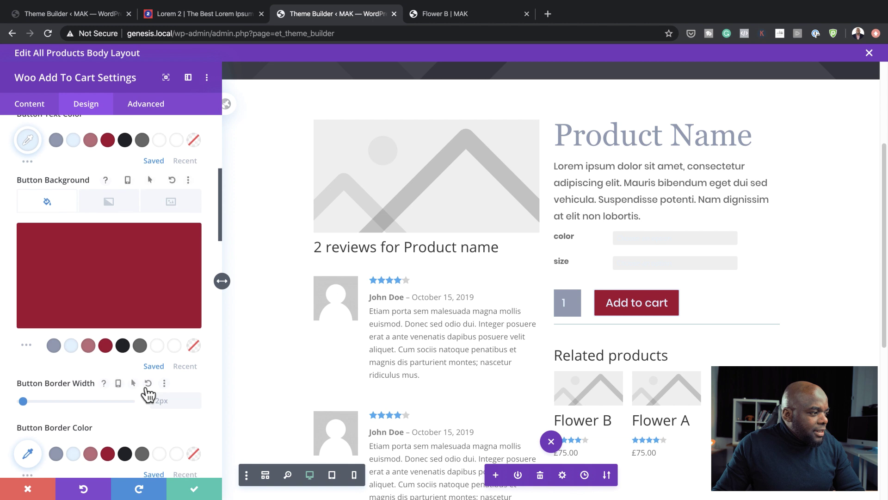
pyautogui.scroll(-2, 144, 389)
pyautogui.click(107, 427)
pyautogui.scroll(-4, 149, 392)
pyautogui.scroll(-2, 149, 391)
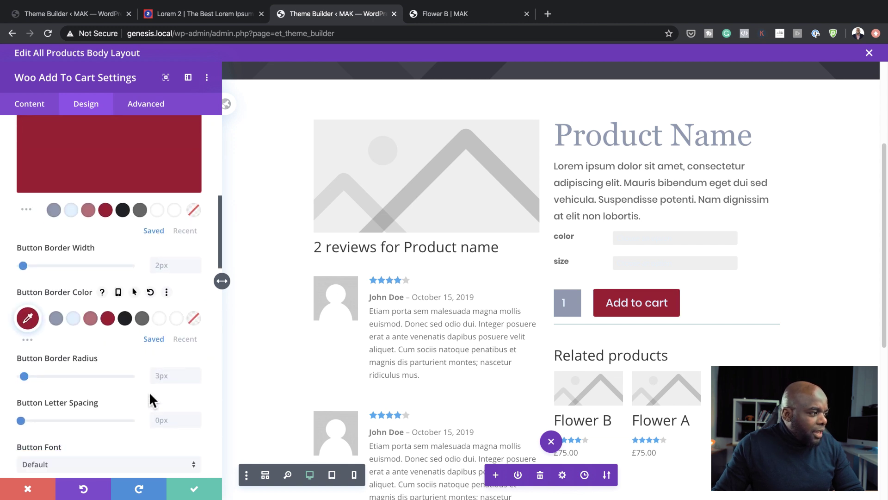
pyautogui.moveTo(23, 375); pyautogui.dragTo(3, 374)
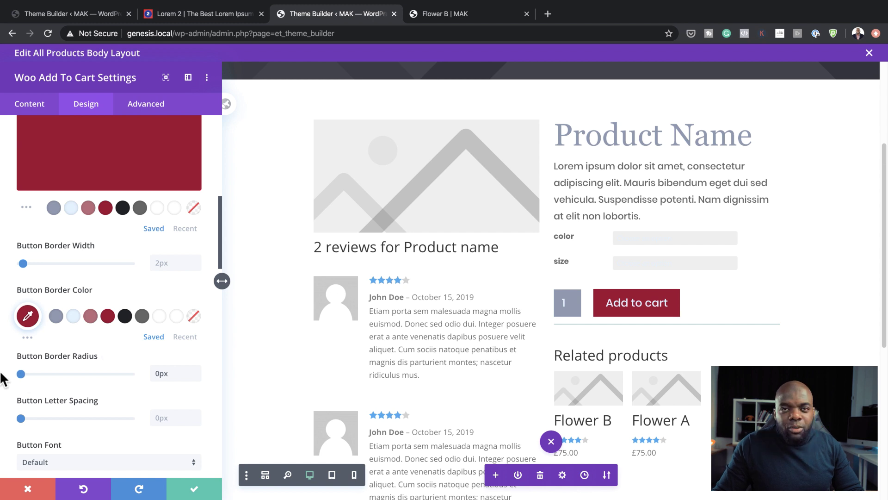
# Change the Add to cart button's text color to white, keeping the dark red background, and save the module
pyautogui.scroll(-4, 95, 420)
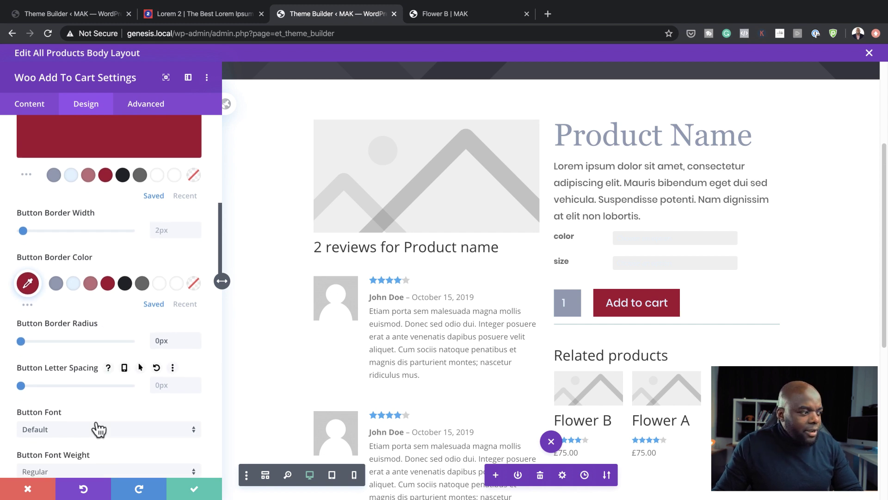
pyautogui.scroll(5, 153, 301)
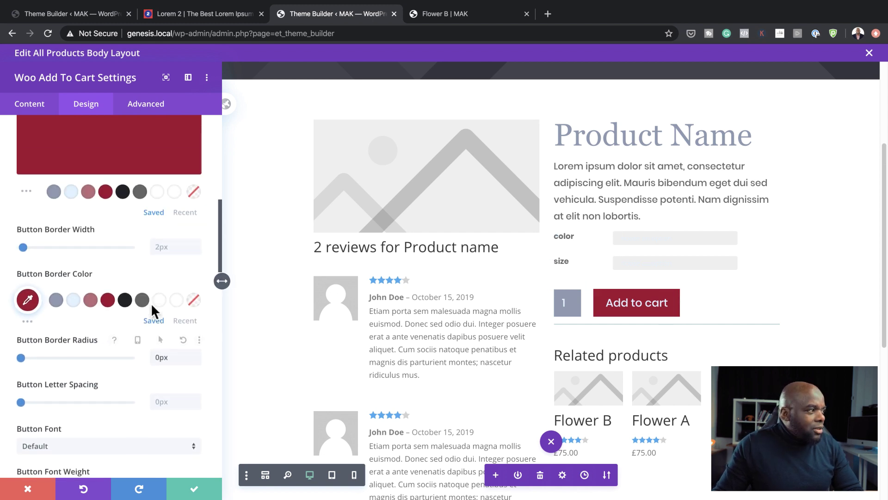
pyautogui.click(175, 253)
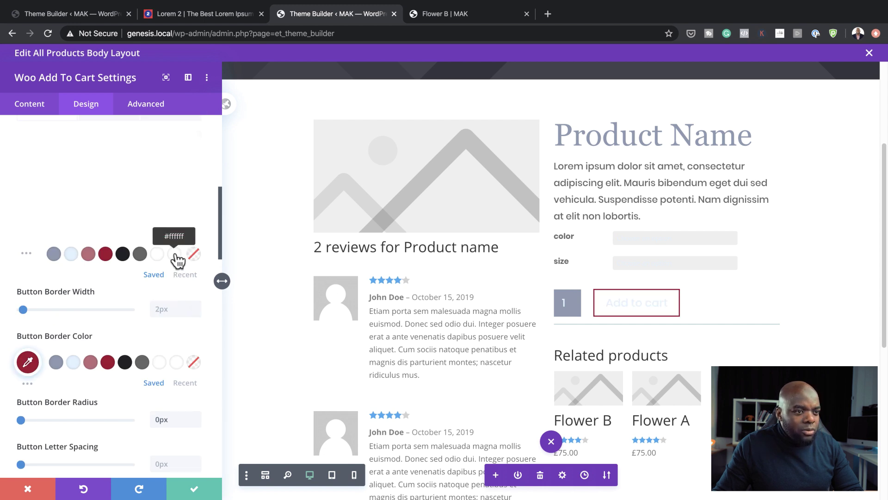
pyautogui.click(106, 254)
pyautogui.scroll(6, 118, 263)
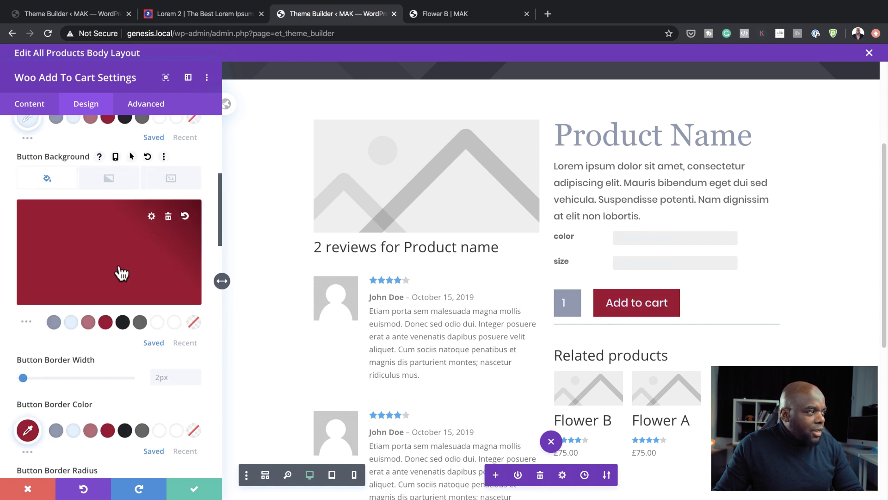
pyautogui.click(160, 186)
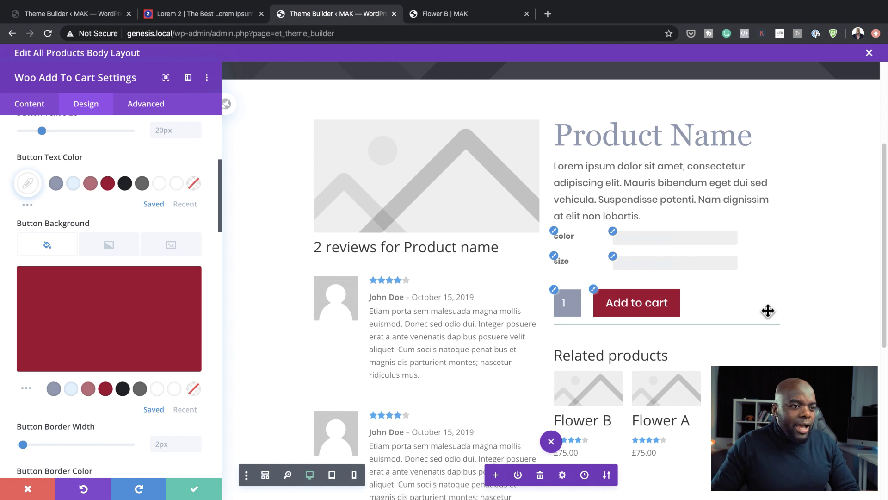
pyautogui.click(197, 487)
# Set the line color of the divider below the Add to cart button to the saved grey-blue swatch and save the module
pyautogui.scroll(-2, 659, 366)
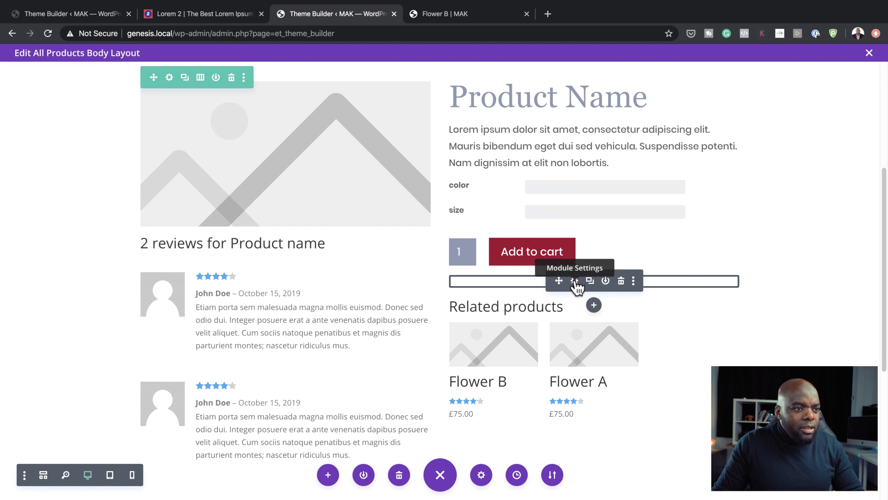
pyautogui.click(575, 281)
pyautogui.click(88, 105)
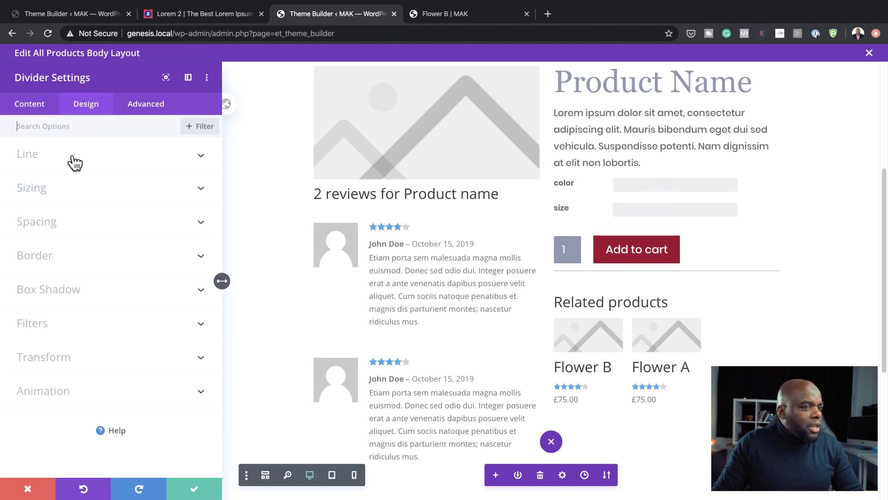
pyautogui.click(73, 158)
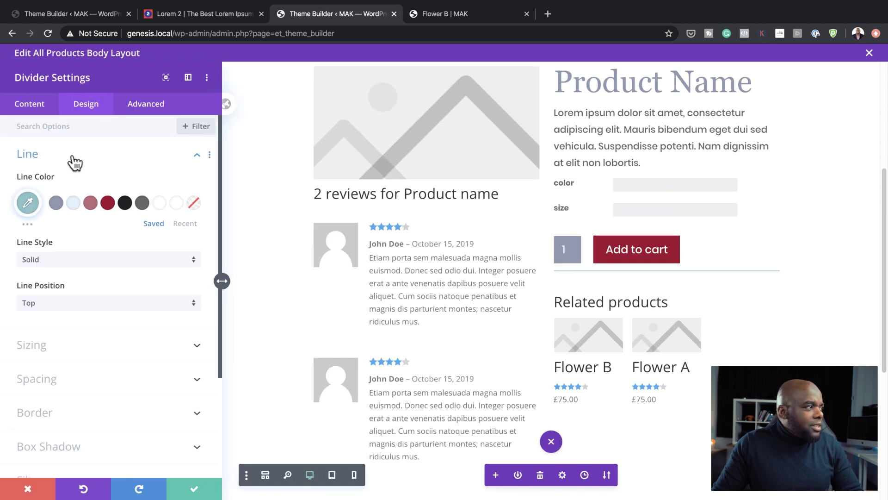
pyautogui.click(57, 204)
pyautogui.click(57, 205)
pyautogui.click(191, 489)
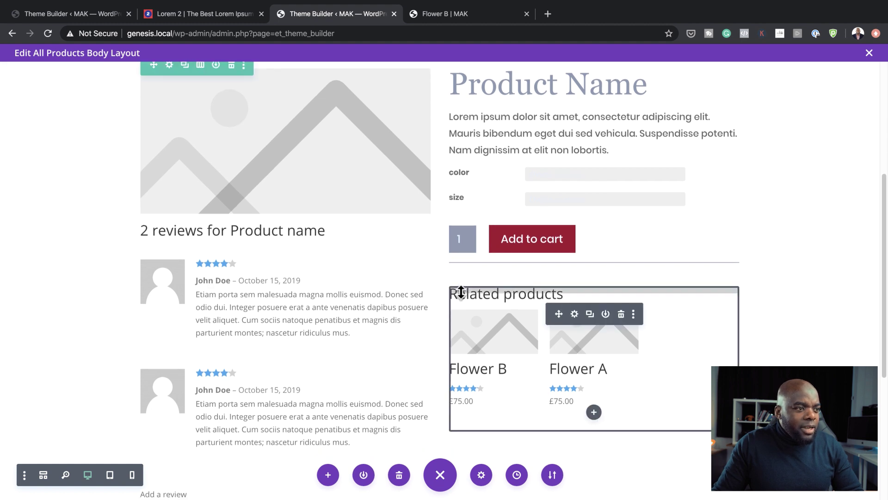
# In the Woo Related Product module, set the overlay icon color to #ffffff and choose a chain-link overlay icon
pyautogui.click(575, 314)
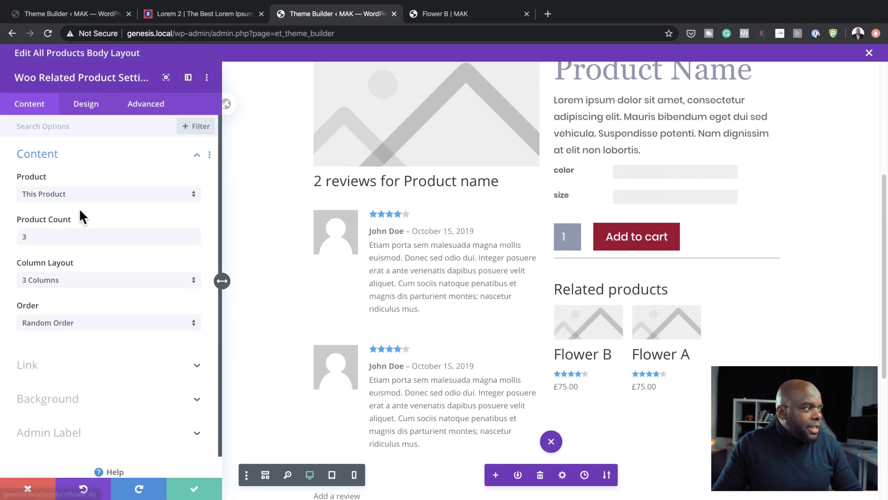
pyautogui.click(85, 105)
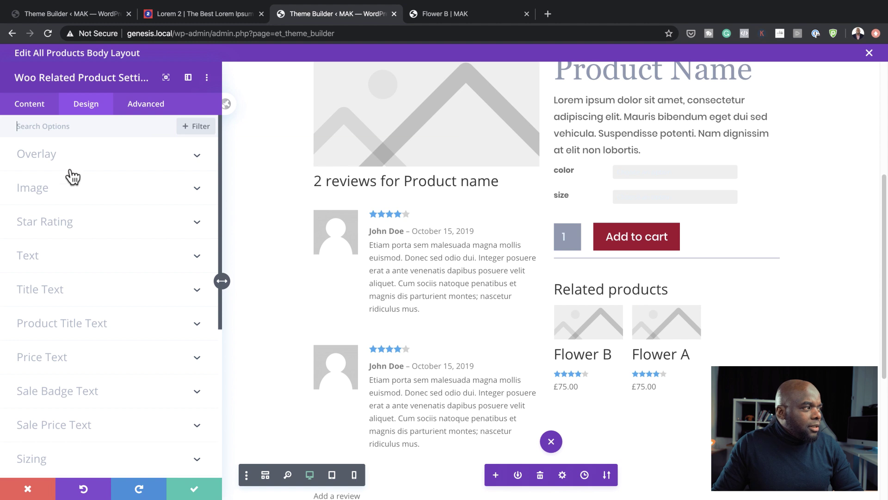
pyautogui.click(596, 324)
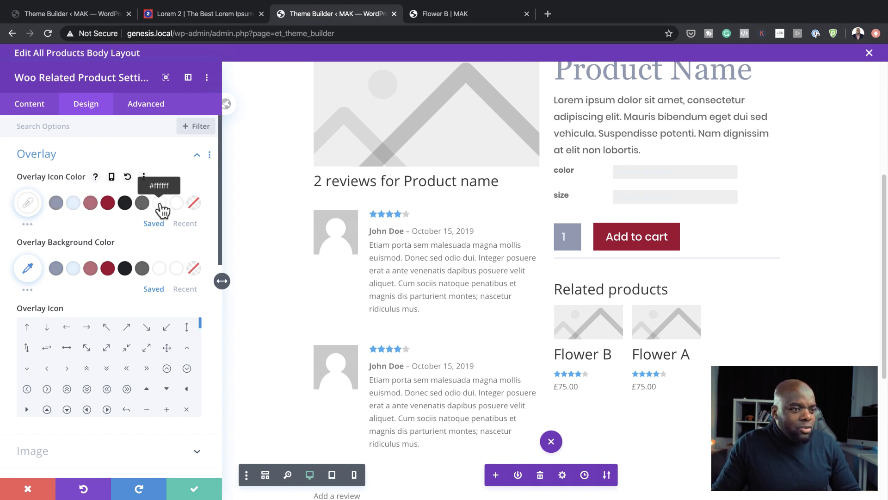
pyautogui.scroll(-10, 135, 382)
pyautogui.scroll(-5, 134, 382)
pyautogui.scroll(-3, 134, 382)
pyautogui.click(66, 377)
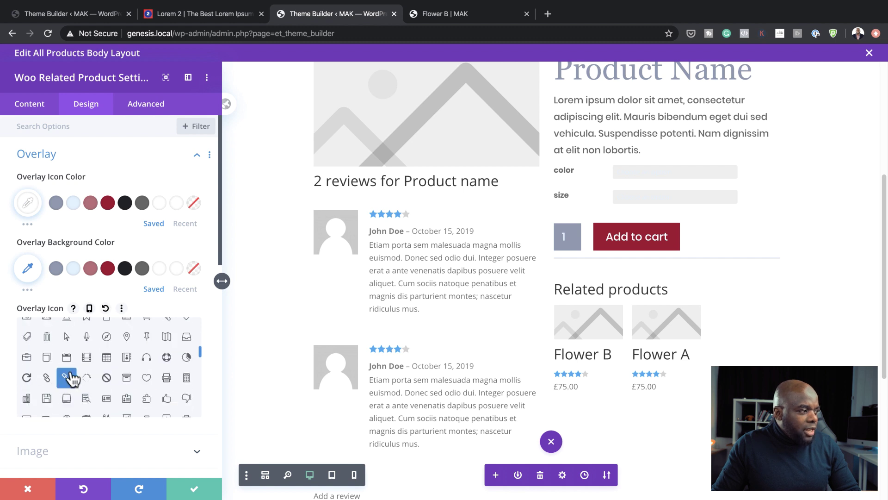
# Set the related products' overlay background color to the saved dark red #9e0031 at 0.5 opacity
pyautogui.click(109, 270)
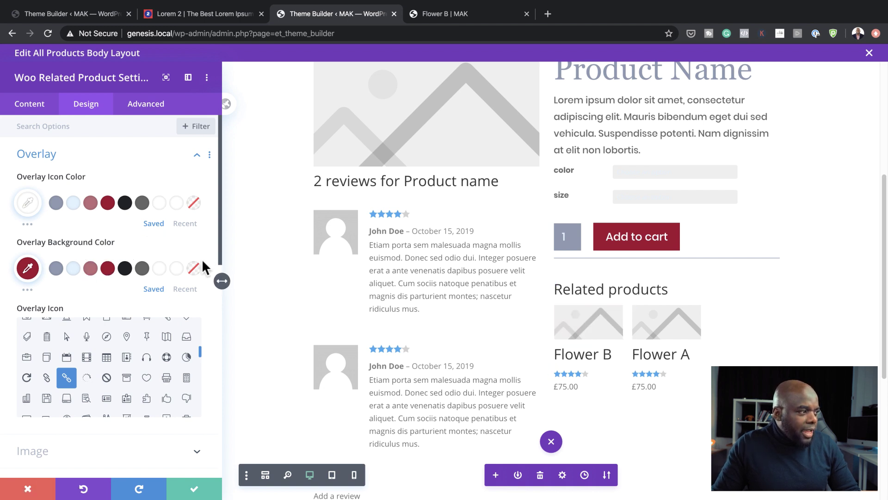
pyautogui.click(27, 268)
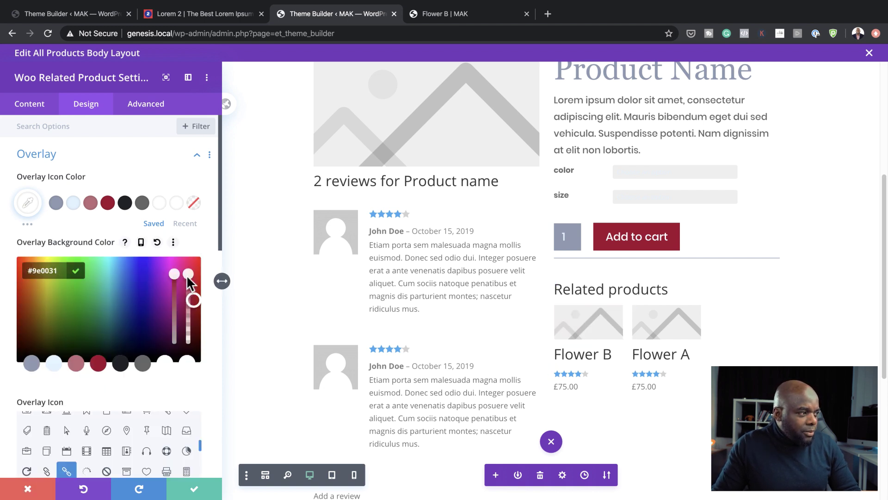
pyautogui.moveTo(189, 286); pyautogui.dragTo(189, 307)
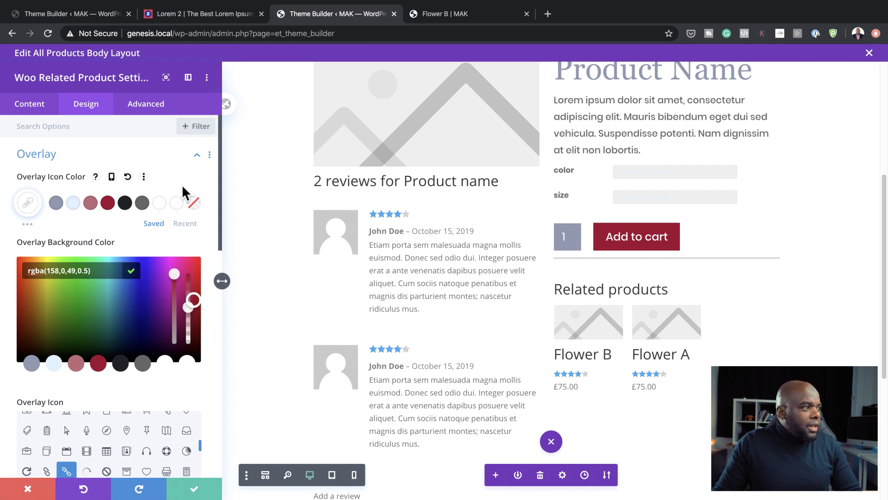
pyautogui.click(199, 157)
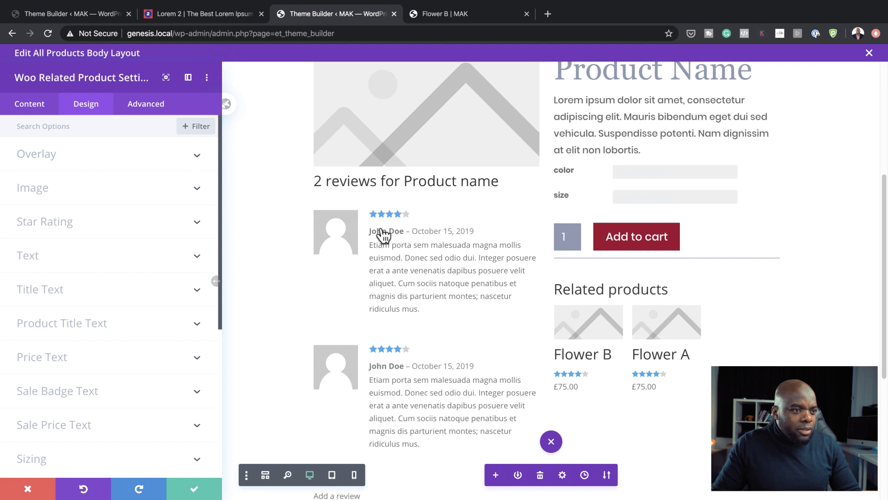
# Set the Related products heading's font to Playfair Display and its text color to the saved grey-blue swatch
pyautogui.click(557, 289)
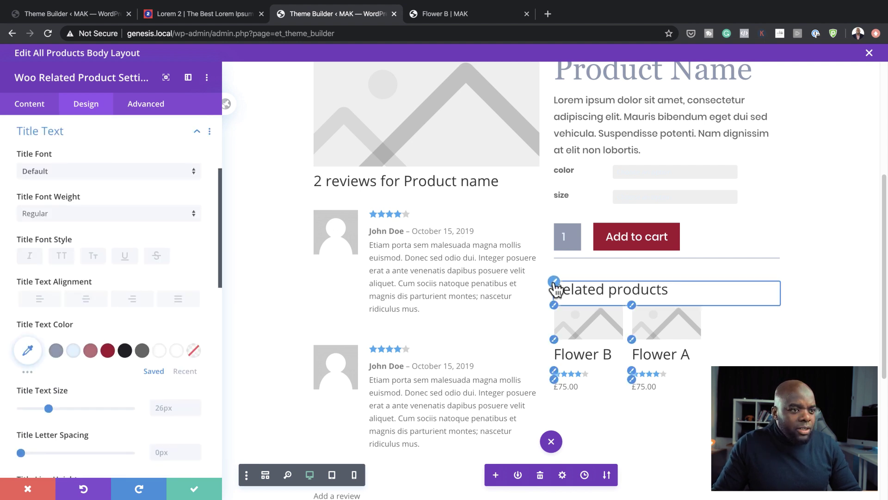
pyautogui.click(63, 178)
pyautogui.click(71, 176)
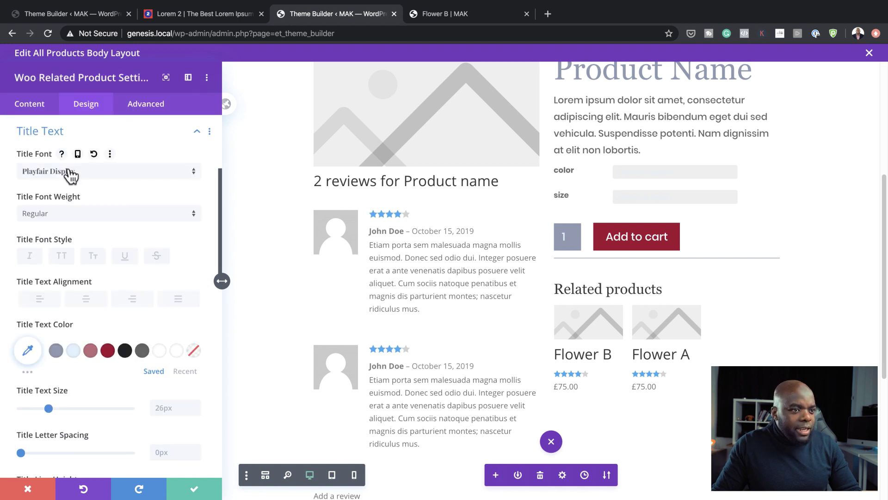
pyautogui.click(56, 351)
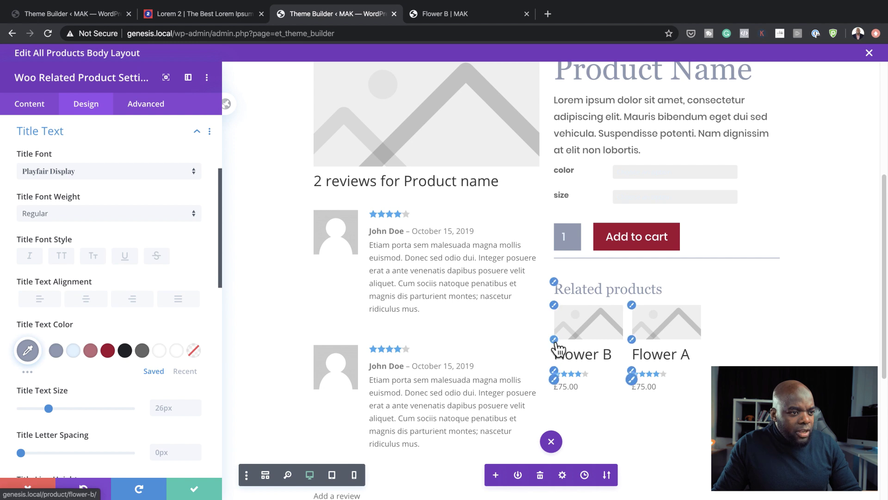
# Style the related product titles in dark red Playfair Display at 22px, and set the star rating color to dark red
pyautogui.click(558, 348)
pyautogui.click(110, 352)
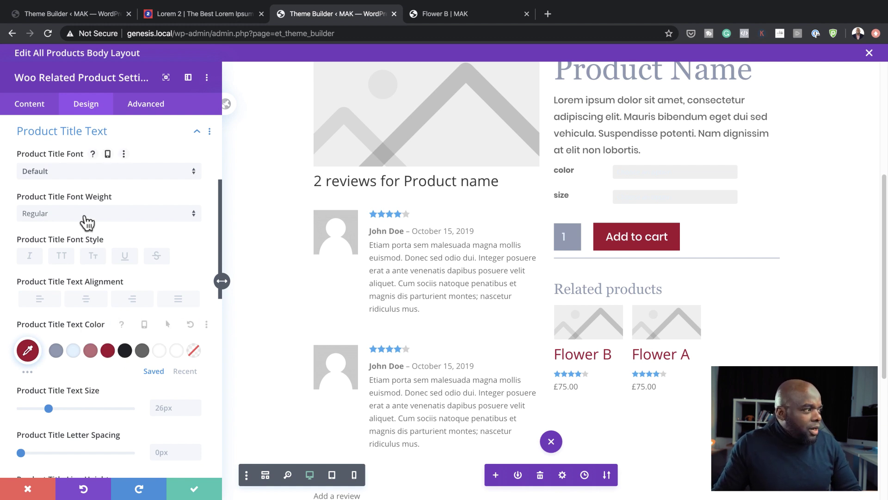
pyautogui.click(84, 177)
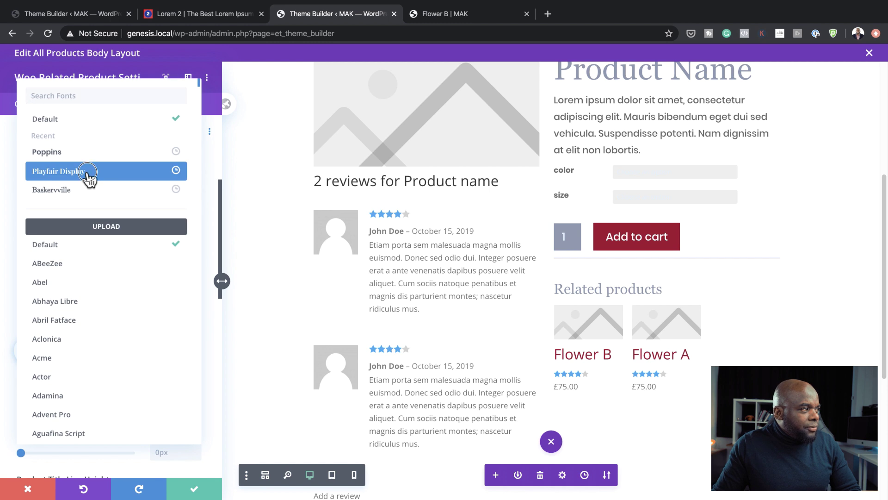
pyautogui.click(88, 179)
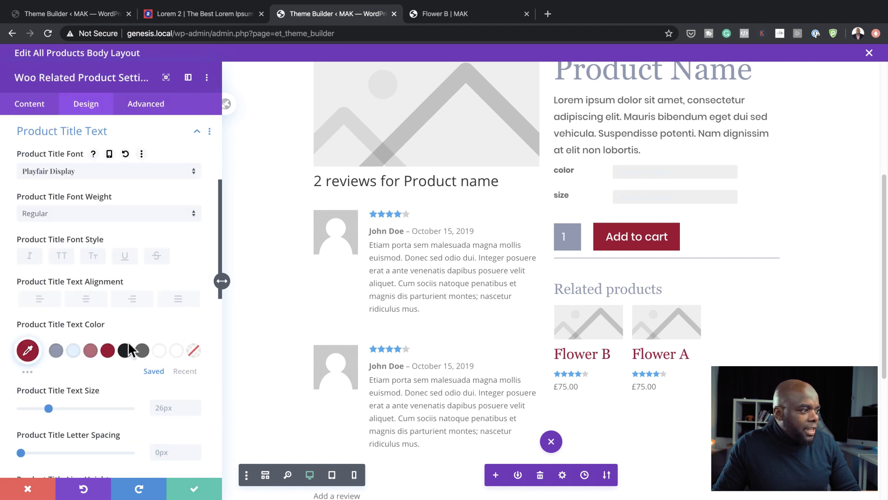
pyautogui.moveTo(51, 411); pyautogui.dragTo(44, 413)
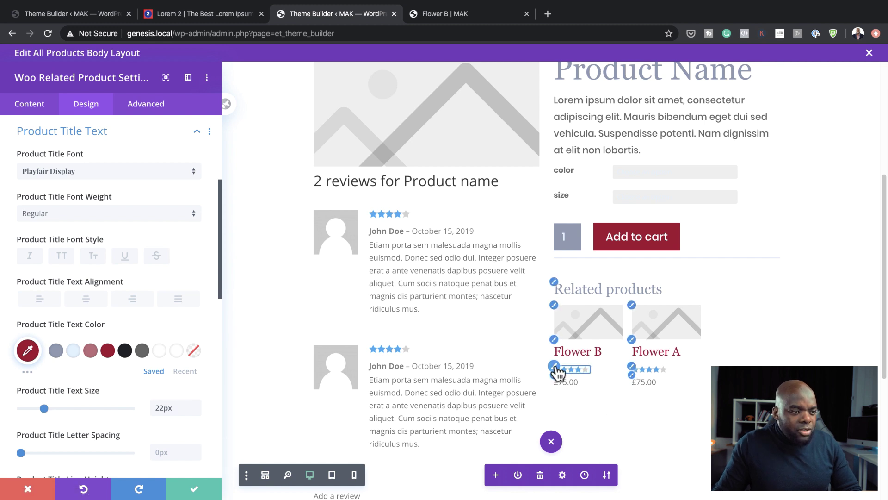
pyautogui.click(558, 371)
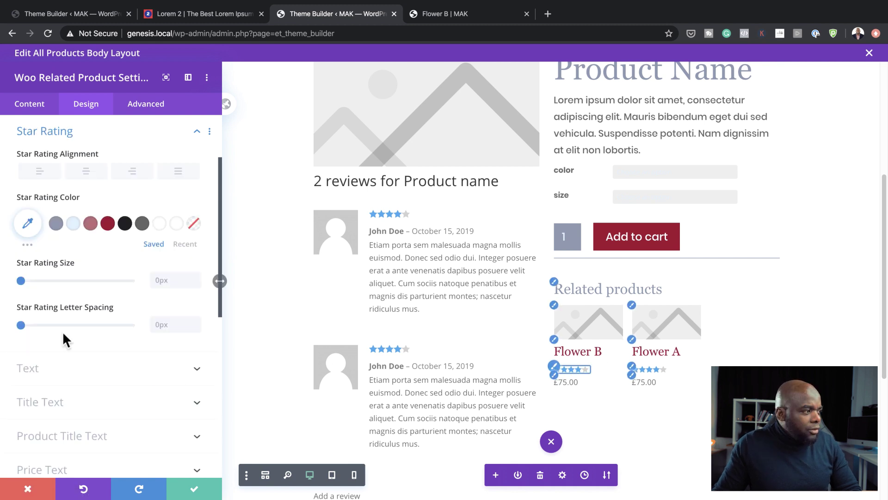
pyautogui.click(109, 225)
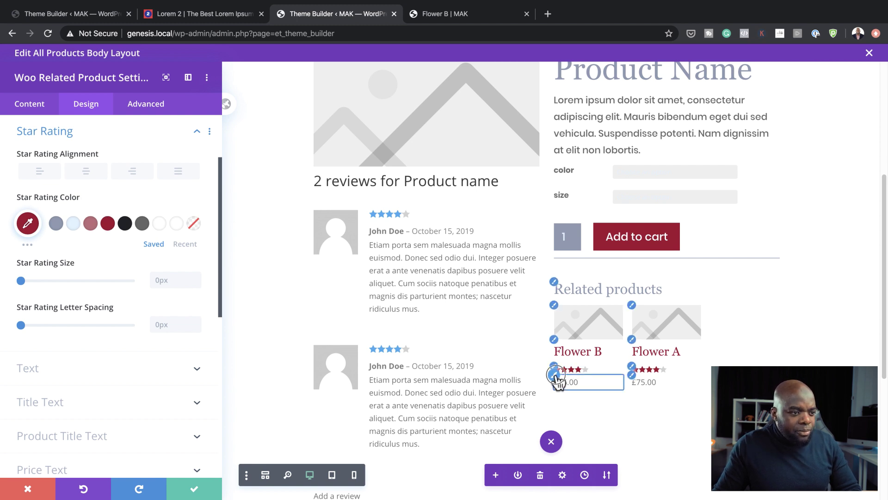
# Set the related products' price text to Playfair Display, 22px, in the dark slate color #3f4f5a, and save the module
pyautogui.click(560, 382)
pyautogui.click(123, 174)
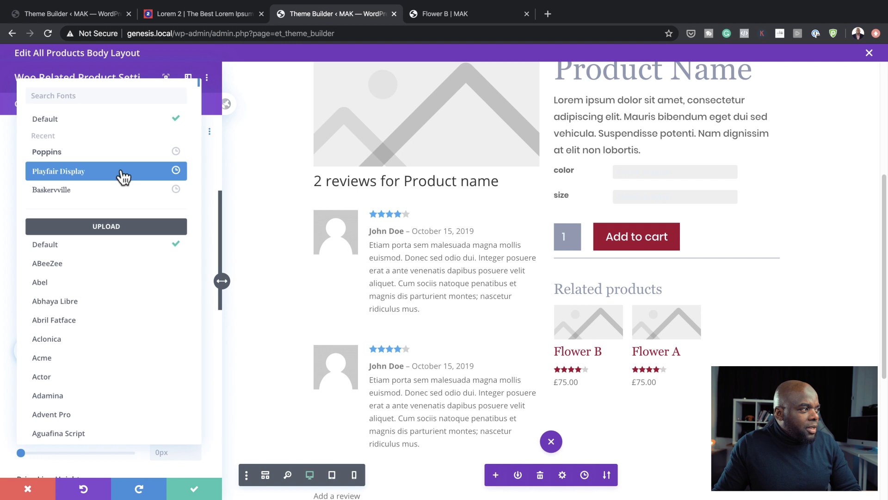
pyautogui.click(123, 178)
pyautogui.moveTo(35, 408); pyautogui.dragTo(45, 411)
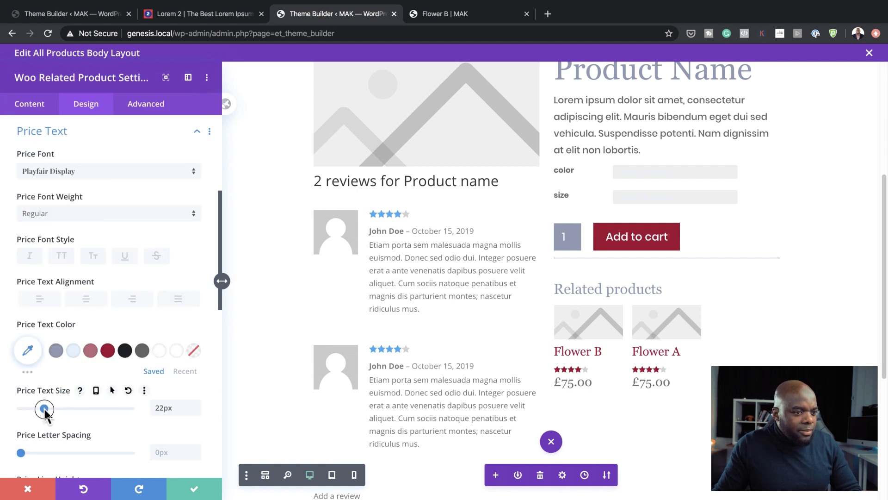
pyautogui.click(55, 351)
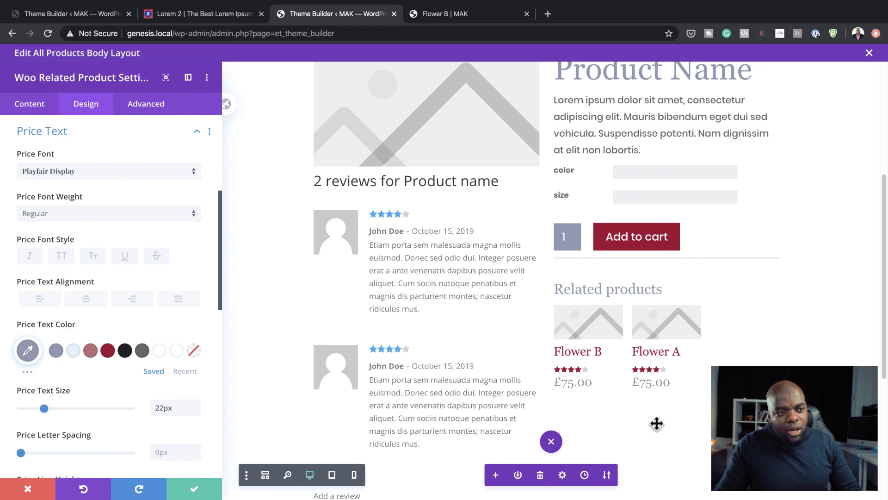
pyautogui.click(27, 373)
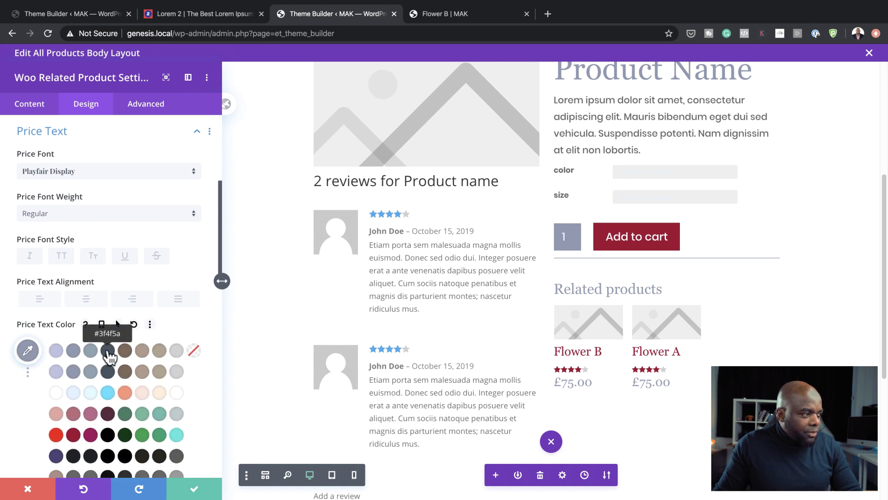
pyautogui.click(108, 351)
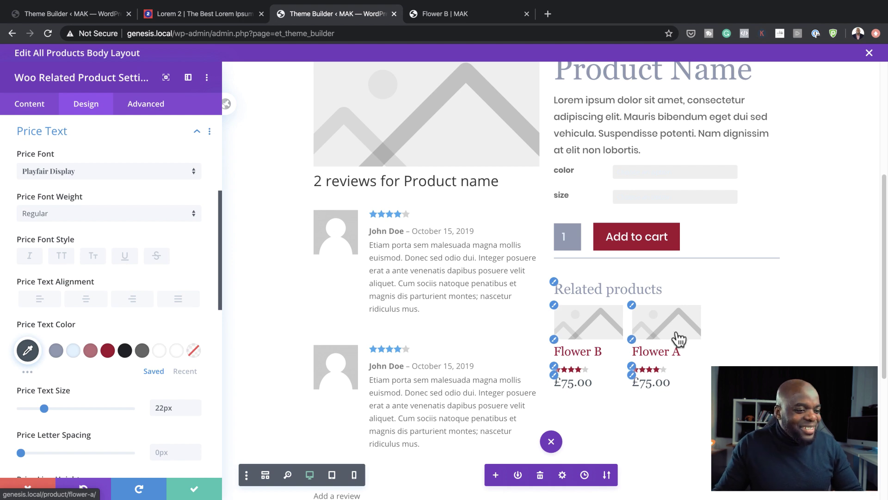
pyautogui.scroll(5, 657, 352)
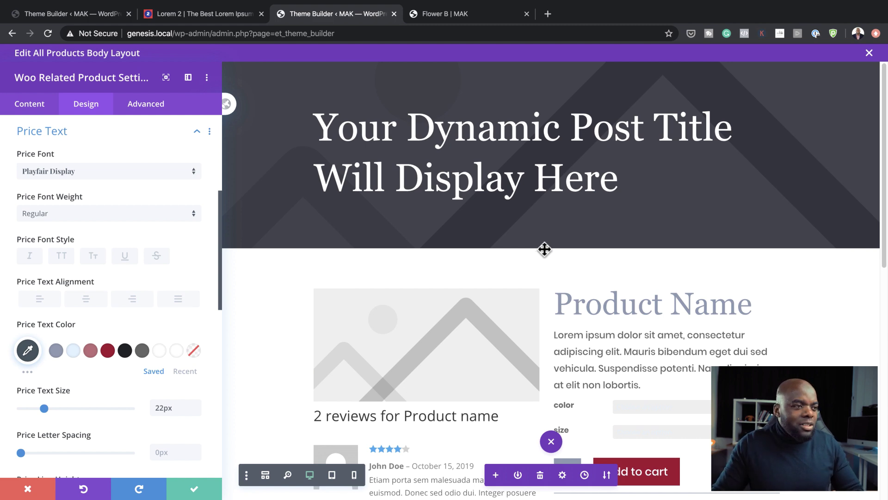
pyautogui.scroll(-4, 581, 291)
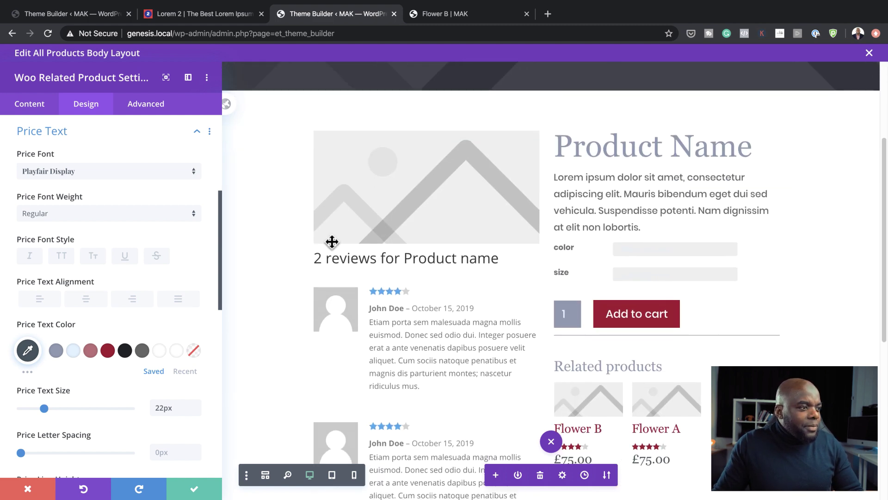
pyautogui.click(194, 490)
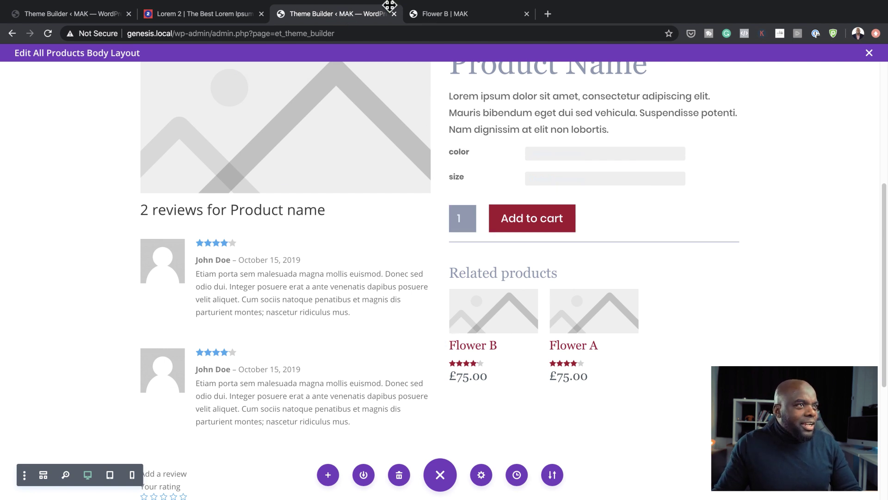
# Reload the live Flower B product page and examine the header, product details, related products with their overlay, and reviews section
pyautogui.click(489, 19)
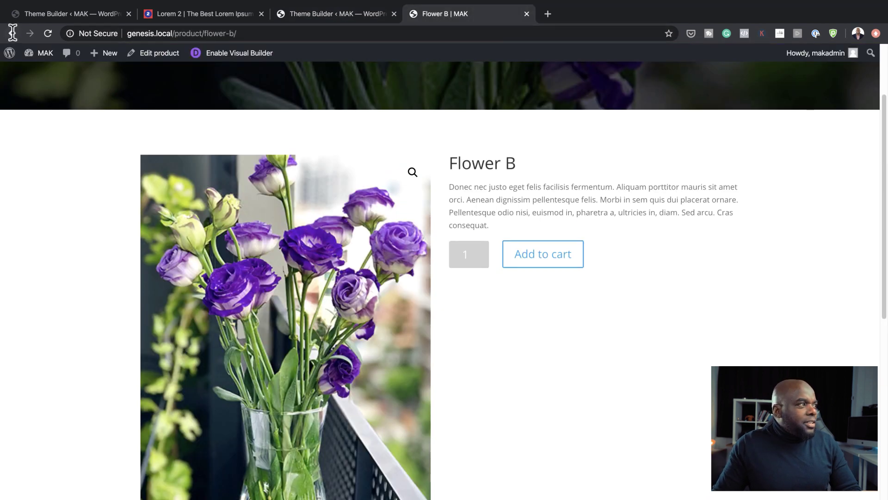
pyautogui.click(48, 33)
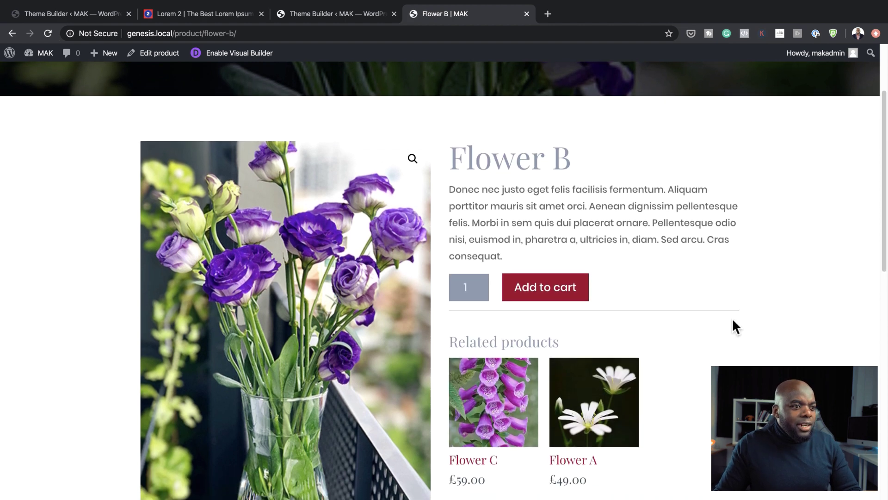
pyautogui.scroll(-3, 732, 318)
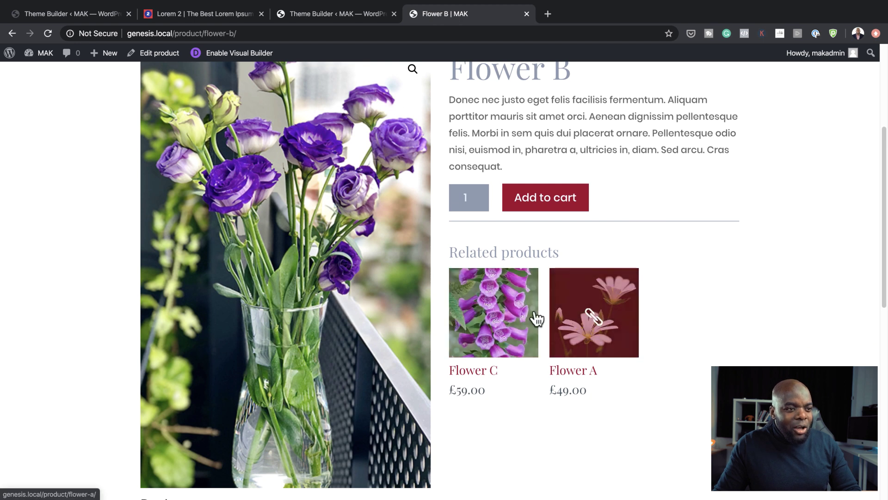
pyautogui.scroll(-8, 670, 338)
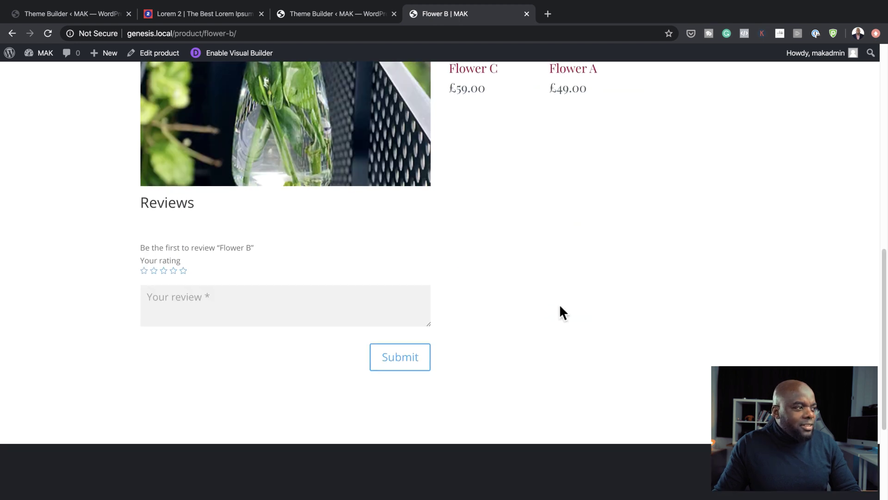
pyautogui.scroll(3, 592, 294)
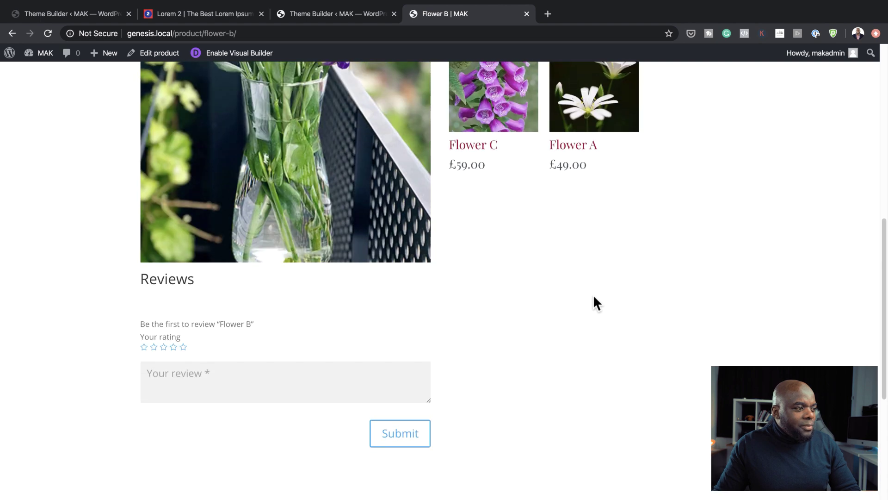
pyautogui.scroll(6, 614, 296)
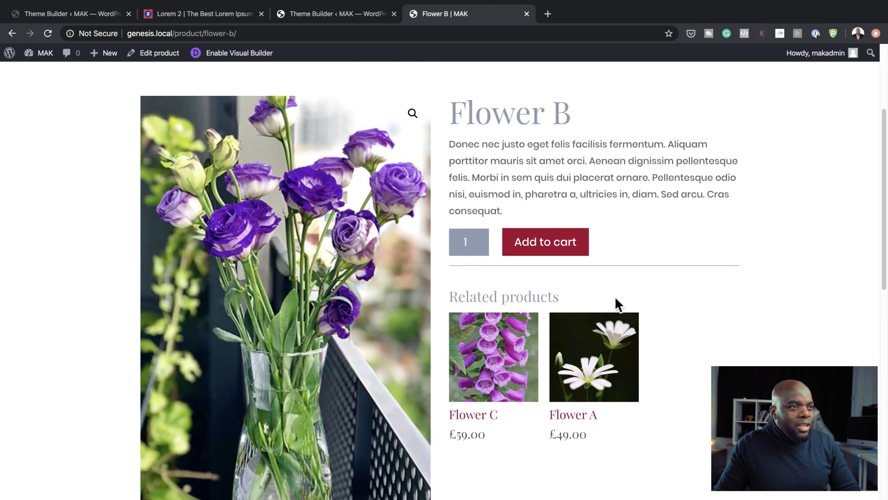
pyautogui.scroll(4, 737, 249)
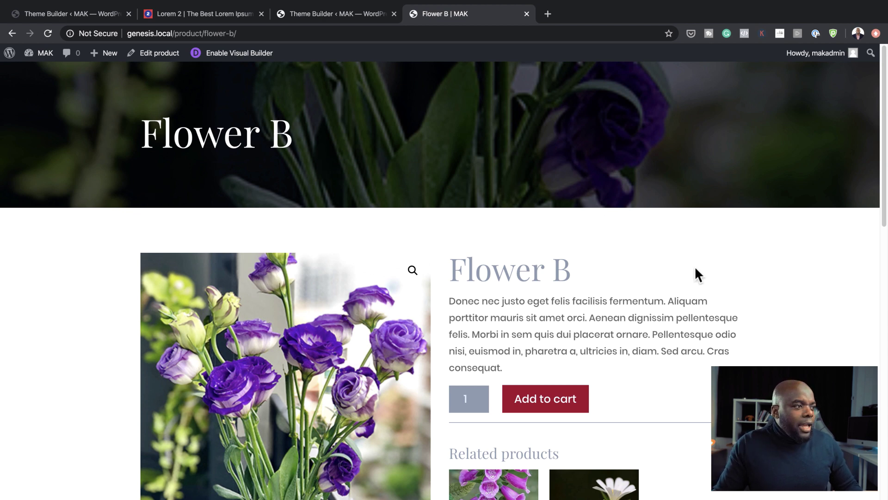
pyautogui.scroll(-7, 695, 268)
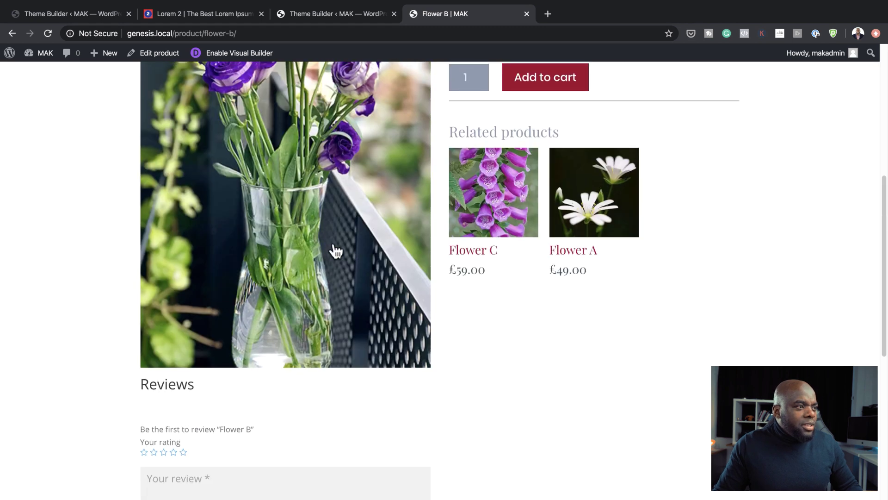
pyautogui.scroll(1, 335, 252)
pyautogui.scroll(-6, 333, 250)
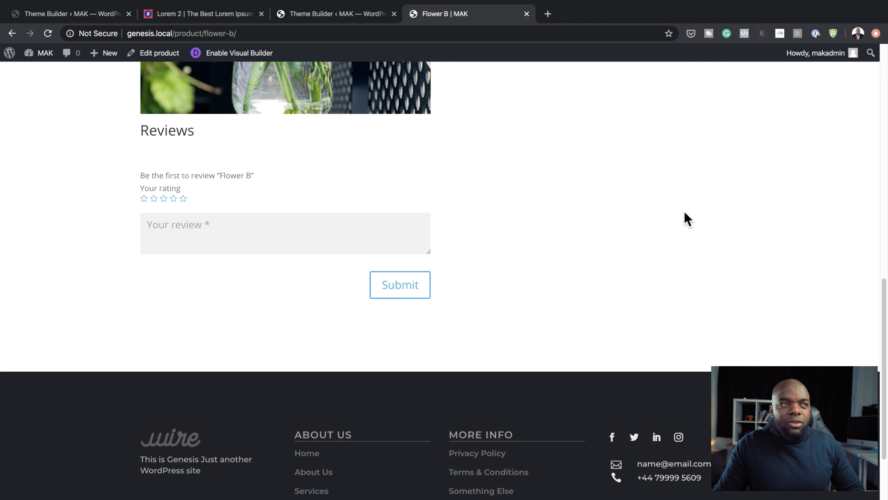
pyautogui.scroll(7, 685, 212)
# Switch back to the All Products body layout and insert a Woo Breadcrumb module beneath the dynamic title in the header
pyautogui.click(357, 14)
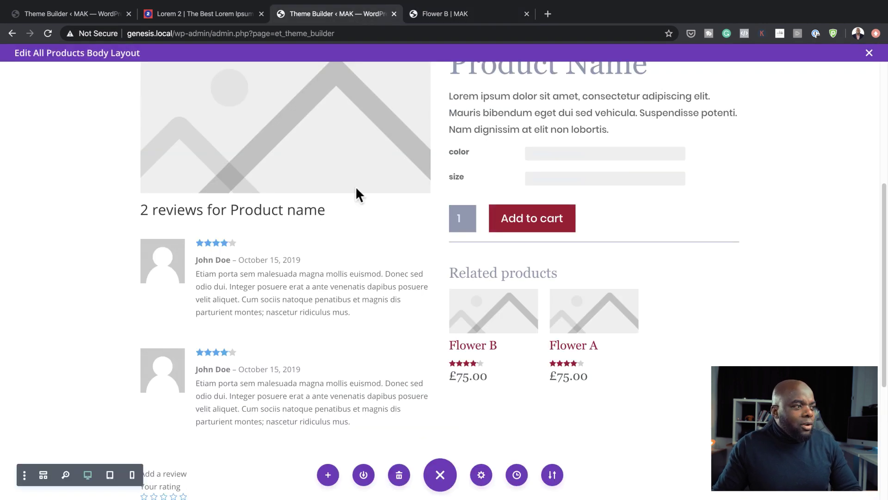
pyautogui.scroll(5, 408, 290)
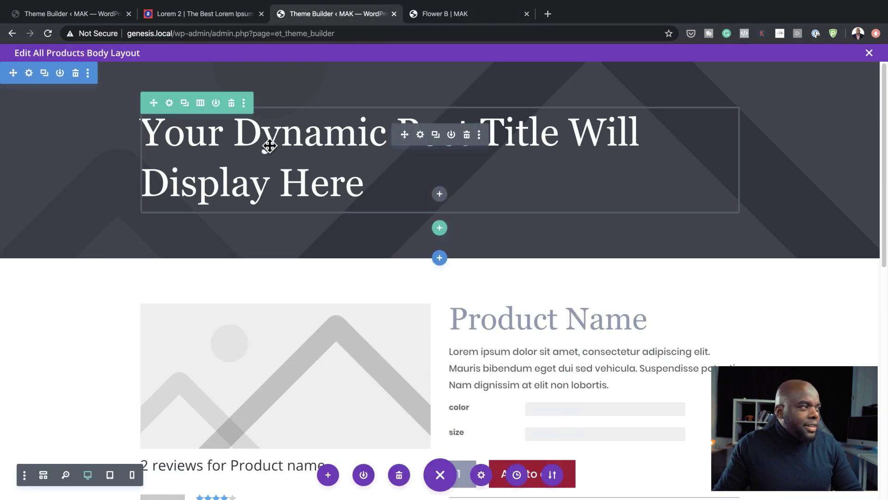
pyautogui.click(30, 74)
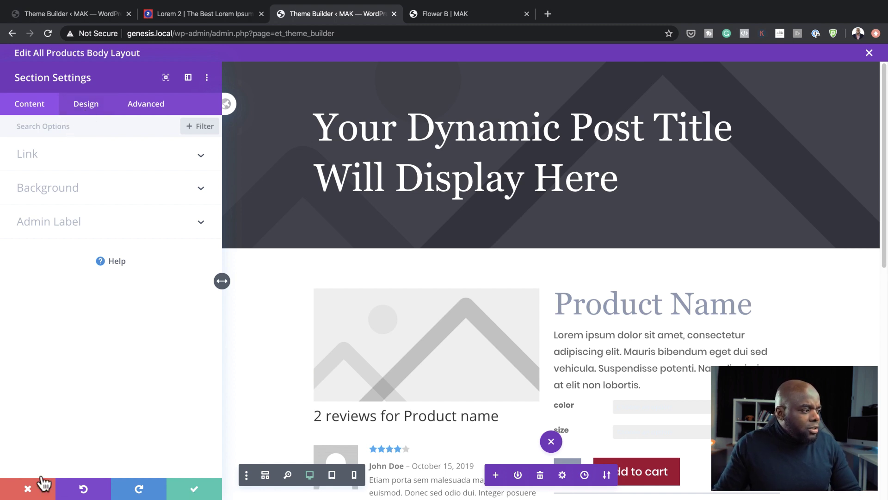
pyautogui.click(24, 487)
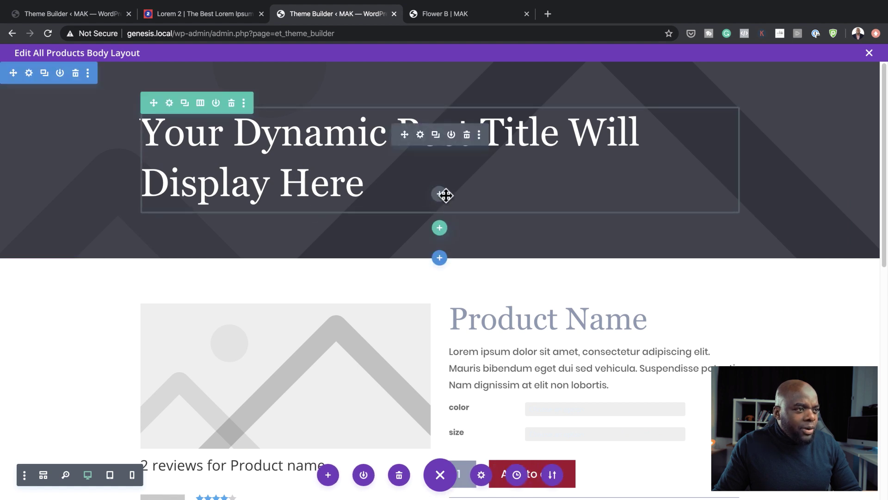
pyautogui.click(440, 195)
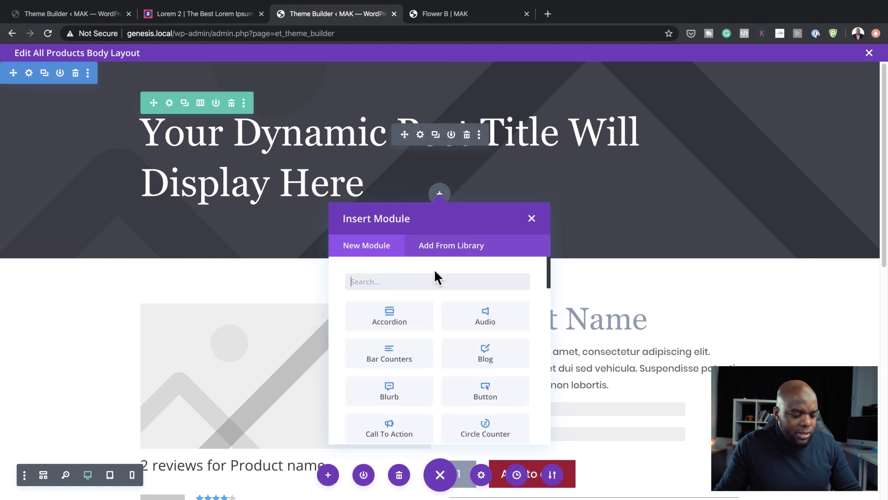
pyautogui.write('woo')
pyautogui.click(415, 358)
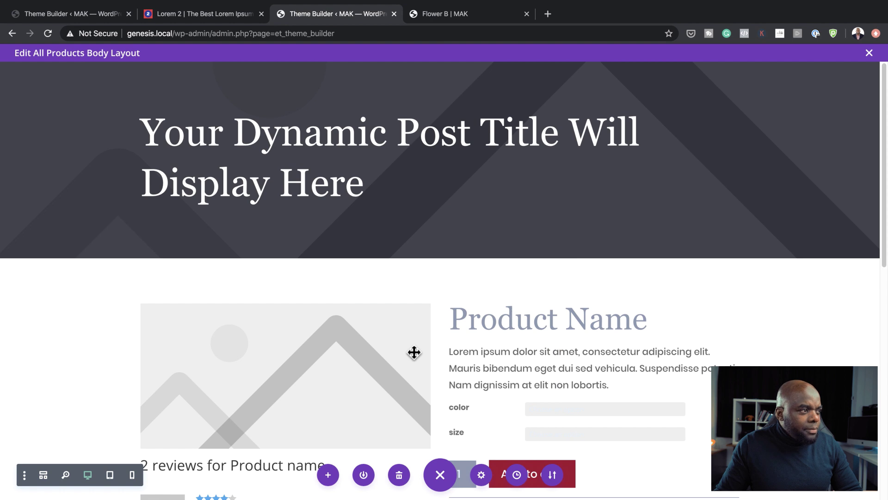
# Set the breadcrumb text's font to Poppins and its size to 18px
pyautogui.click(90, 111)
pyautogui.click(70, 160)
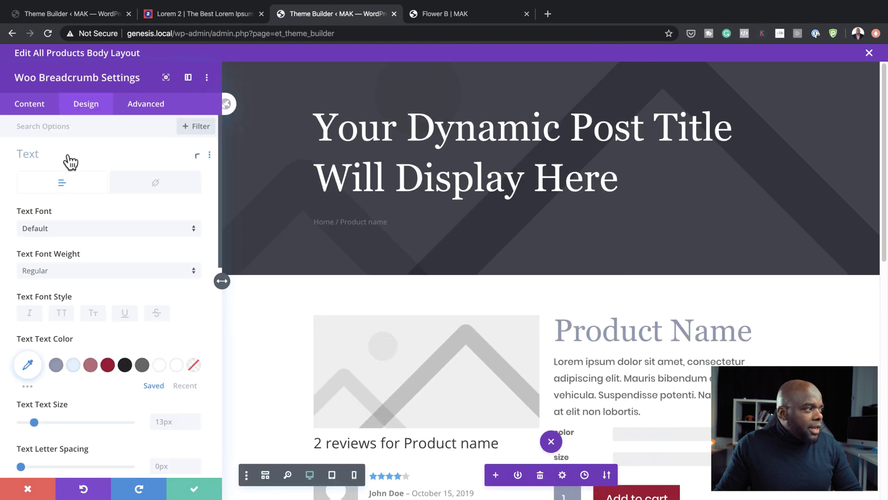
pyautogui.click(71, 236)
pyautogui.click(80, 159)
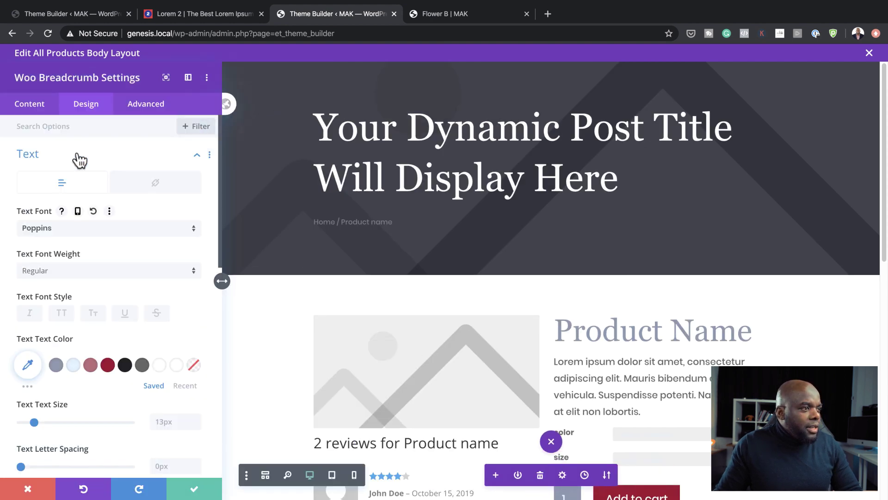
pyautogui.click(39, 422)
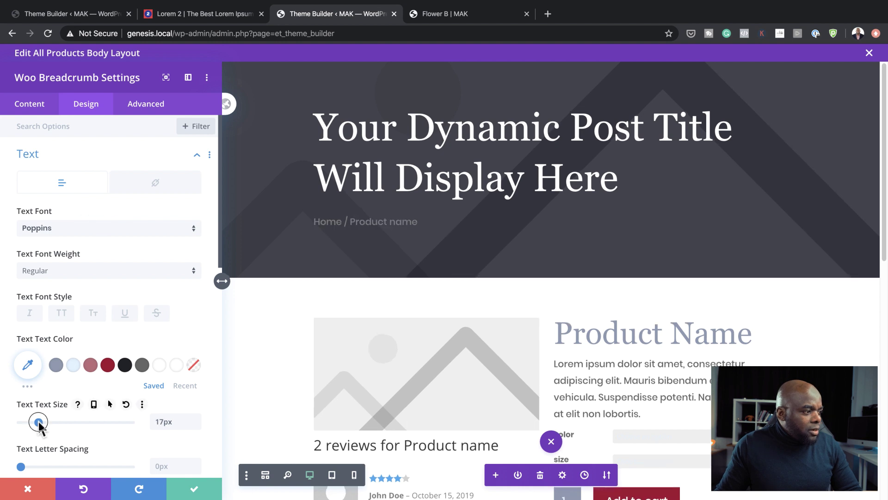
pyautogui.moveTo(40, 424); pyautogui.dragTo(40, 424)
# Make the breadcrumb text bold in the light blue color #ddf0ff, and save the module
pyautogui.click(65, 273)
pyautogui.click(83, 384)
pyautogui.scroll(-1, 180, 387)
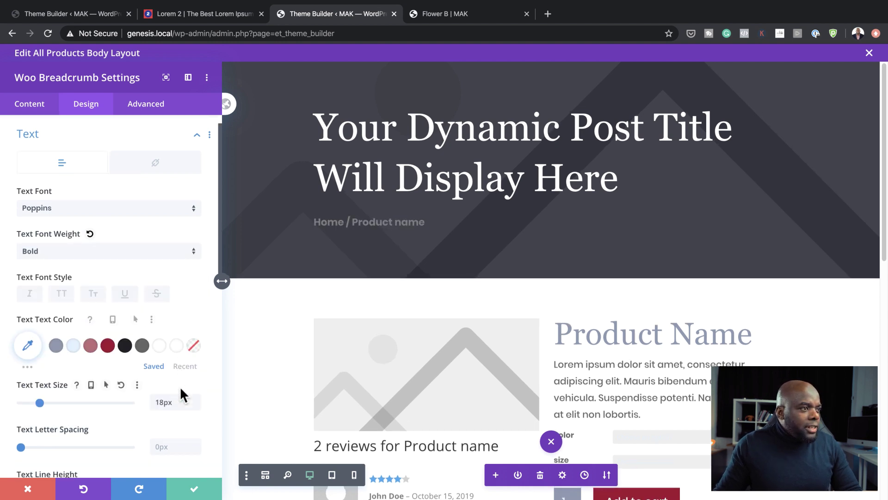
pyautogui.click(74, 347)
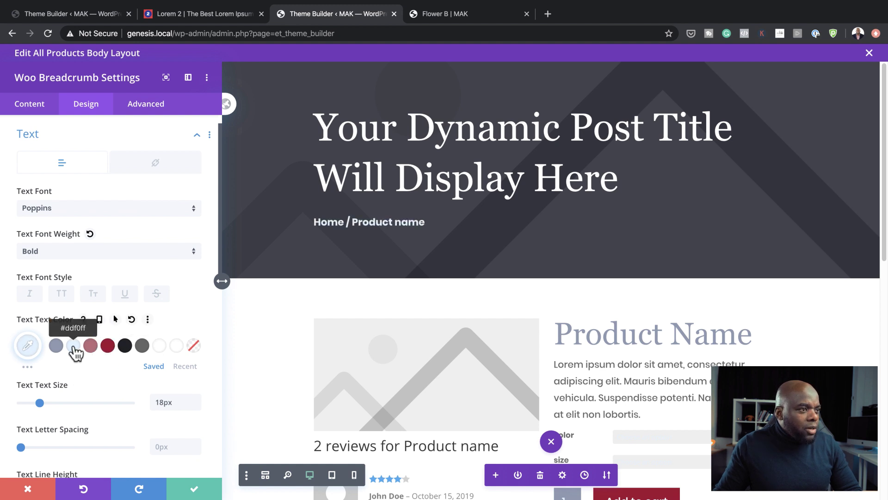
pyautogui.click(194, 491)
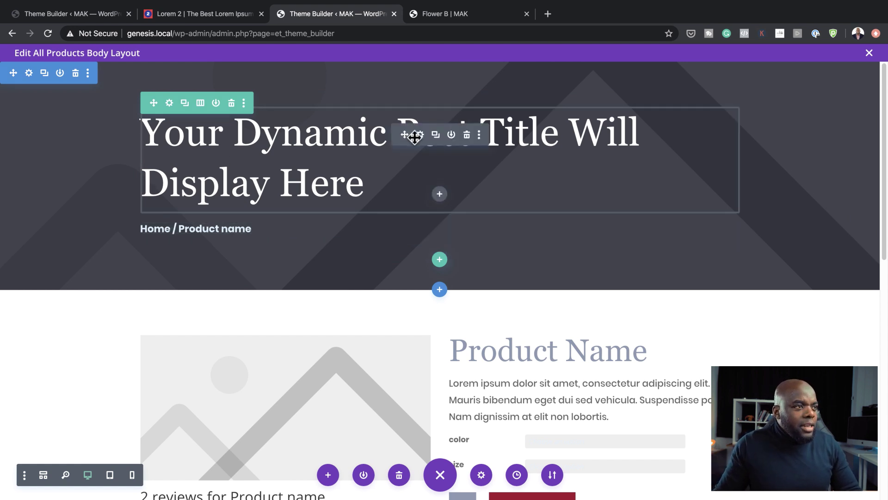
# Set the dynamic title's H1 heading to bold at 76px on desktop, and save the text module
pyautogui.click(420, 135)
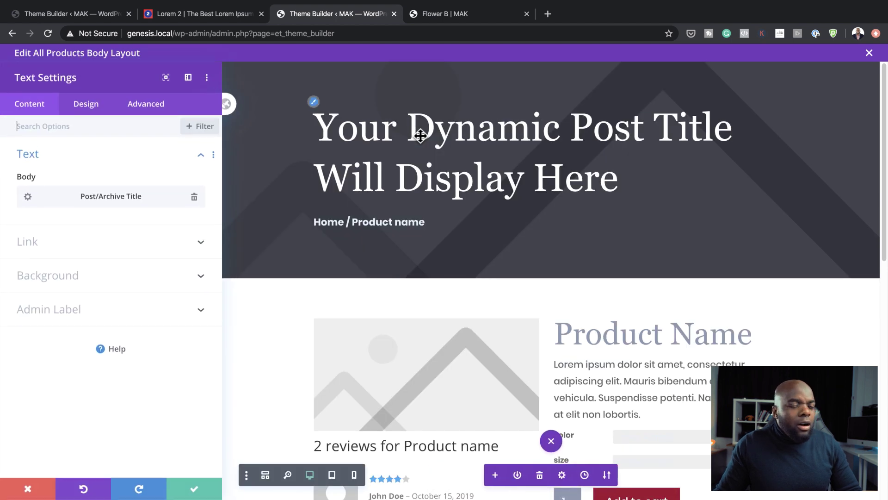
pyautogui.click(98, 105)
pyautogui.click(74, 186)
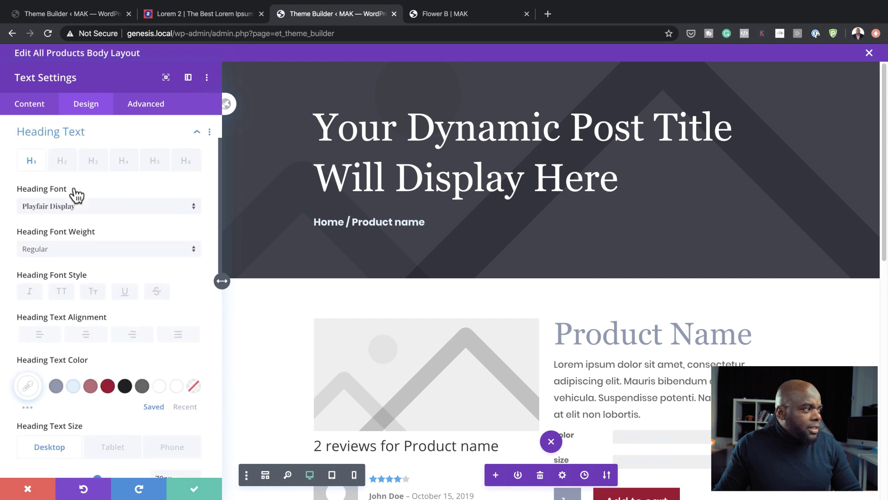
pyautogui.click(68, 250)
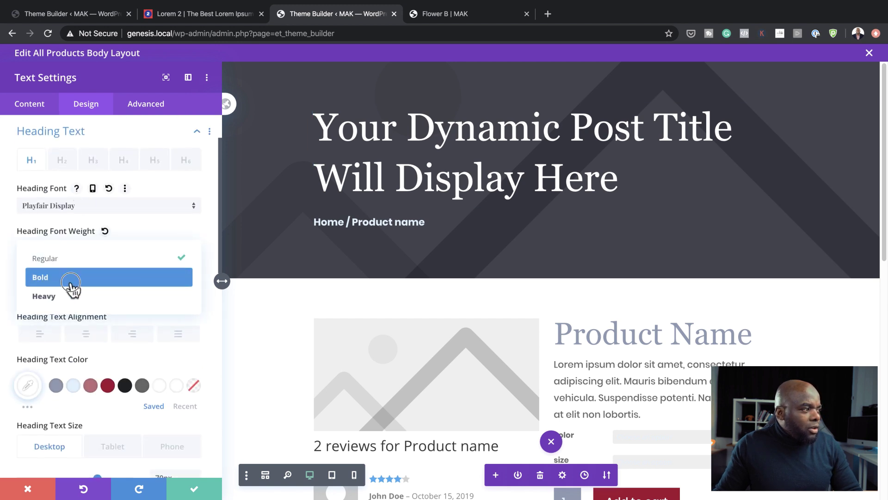
pyautogui.click(71, 278)
pyautogui.scroll(-3, 73, 288)
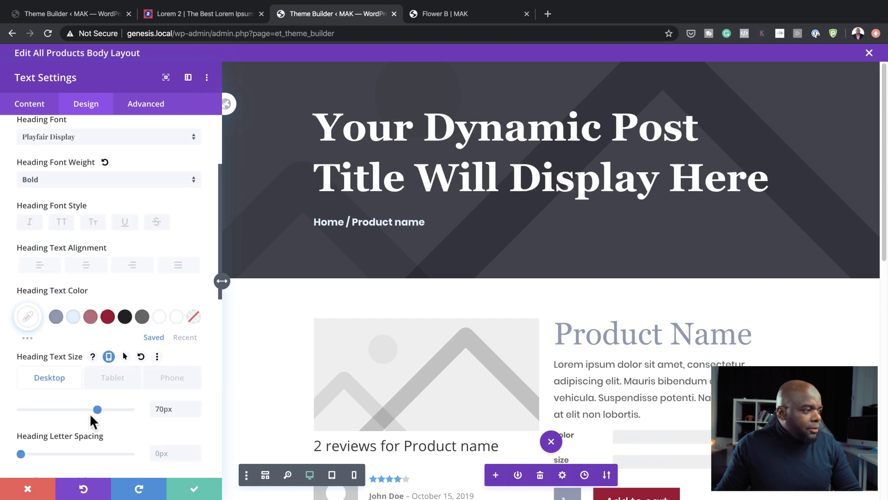
pyautogui.moveTo(99, 413); pyautogui.dragTo(105, 415)
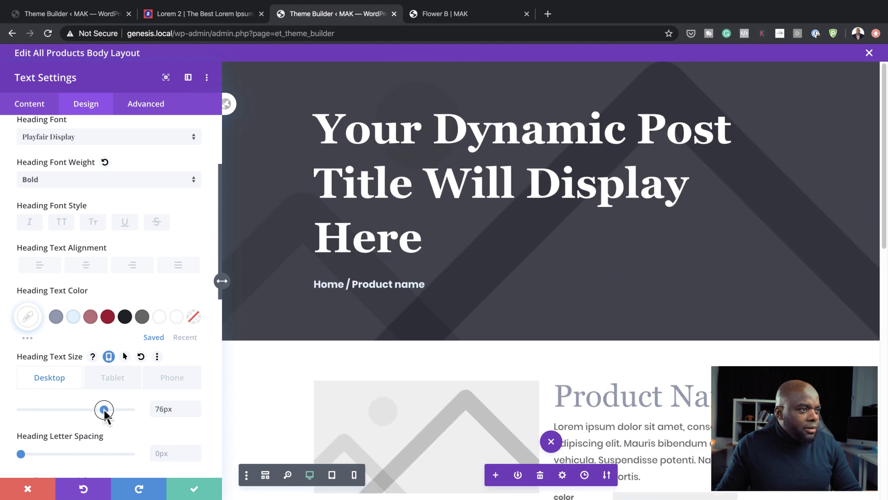
pyautogui.click(193, 489)
# Set the header section's height to 480px
pyautogui.click(29, 72)
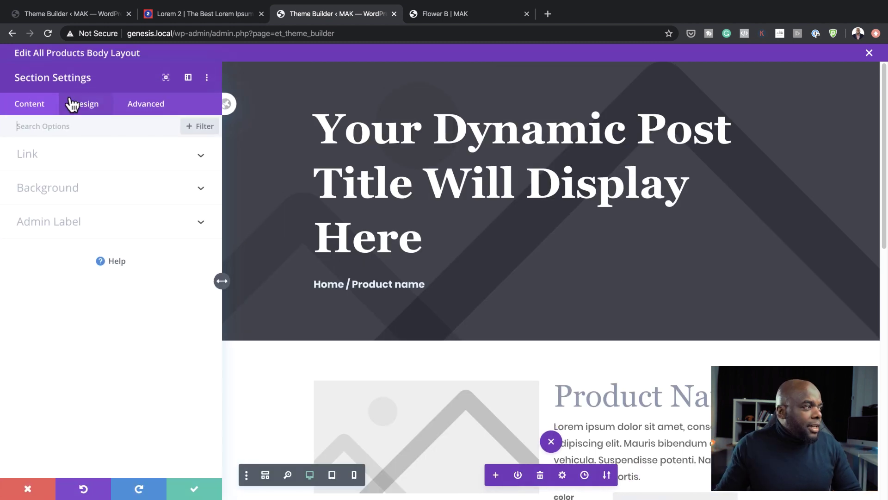
pyautogui.click(84, 107)
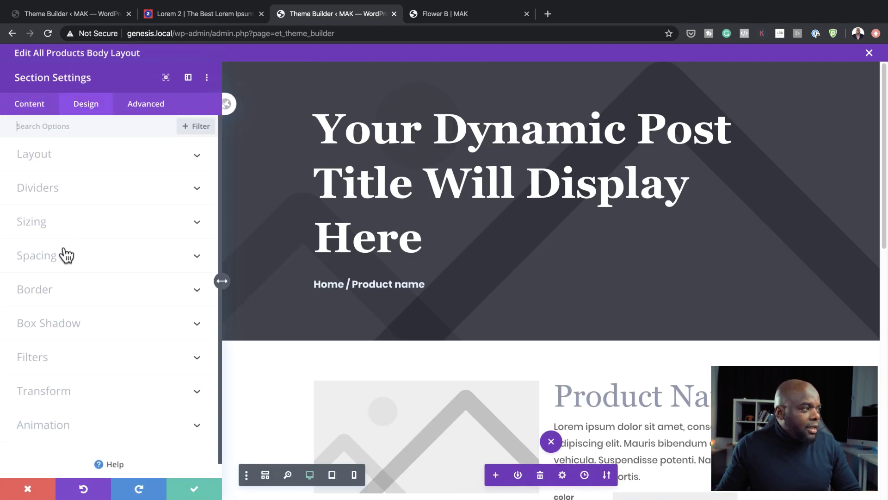
pyautogui.click(43, 224)
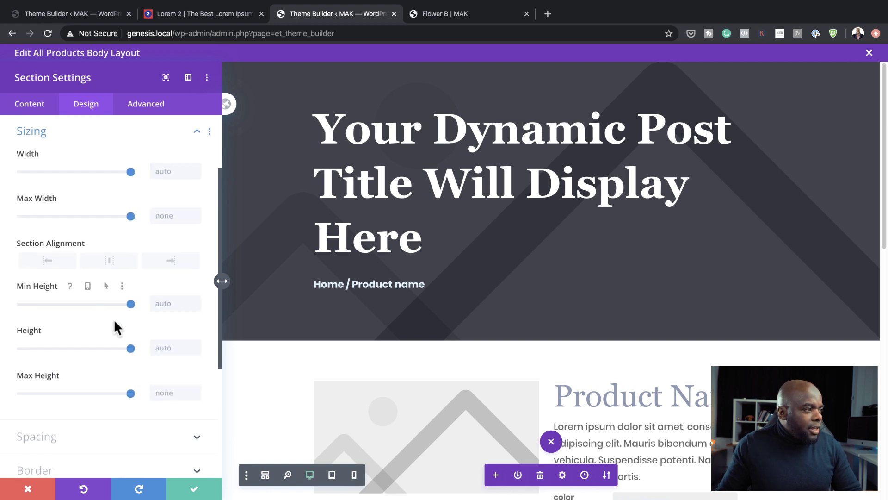
pyautogui.moveTo(130, 348); pyautogui.dragTo(70, 351)
pyautogui.moveTo(167, 348); pyautogui.dragTo(152, 347)
pyautogui.write('480')
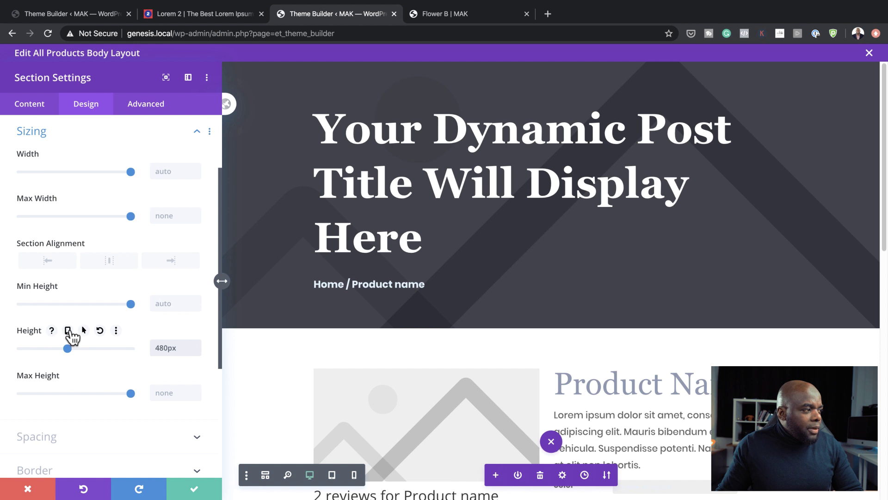
# Preview the header section's height setting for tablet and phone, return to desktop, and save the section
pyautogui.click(68, 331)
pyautogui.click(115, 355)
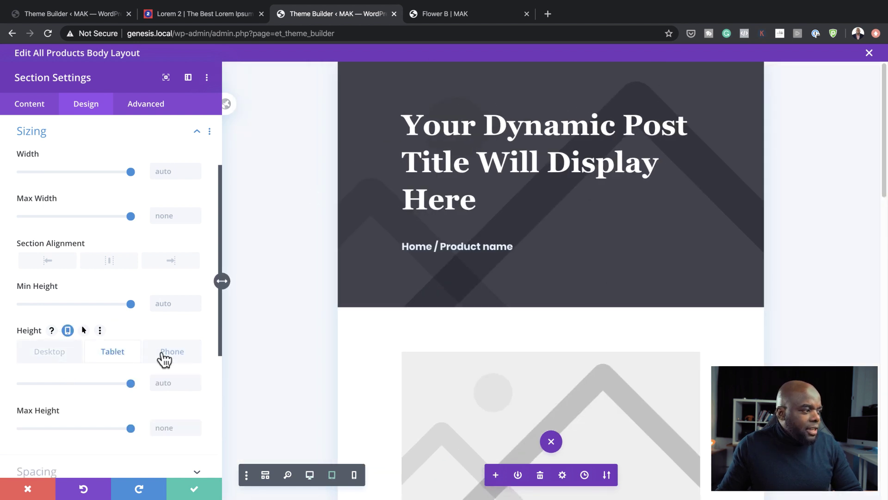
pyautogui.click(177, 357)
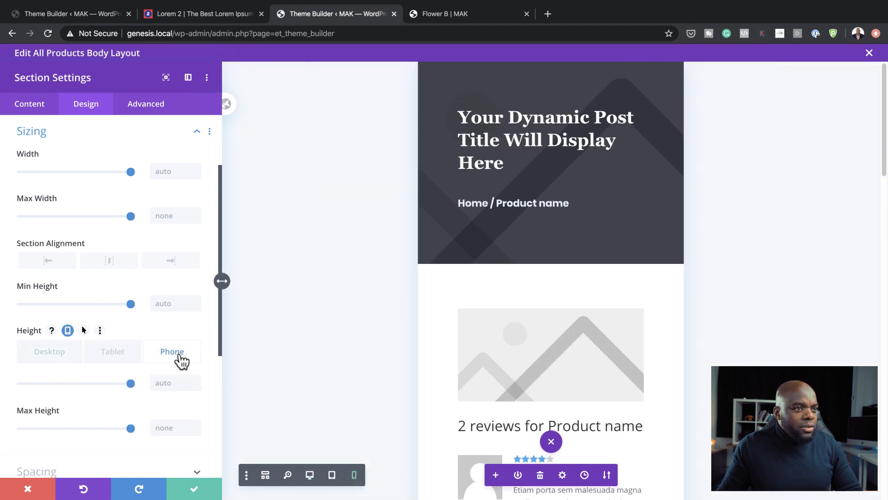
pyautogui.click(79, 351)
pyautogui.click(194, 489)
# Set the review count heading's font to Playfair Display in the Woo Reviews module
pyautogui.scroll(-7, 156, 209)
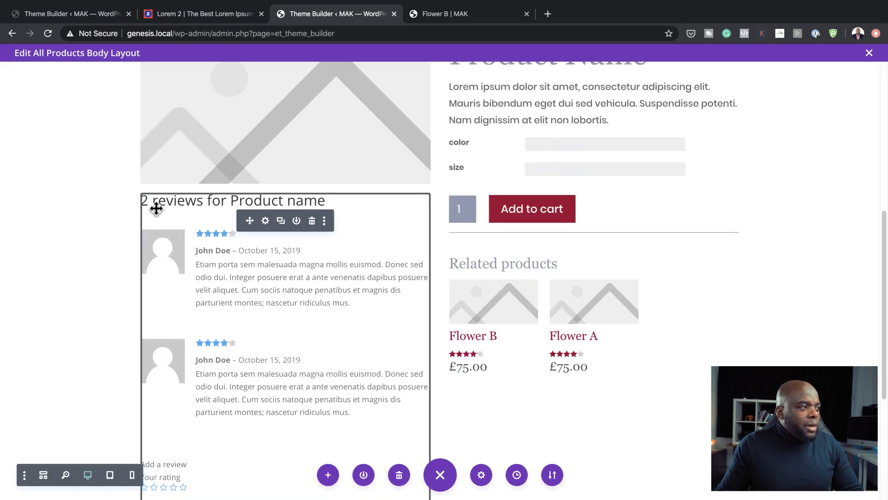
pyautogui.click(265, 221)
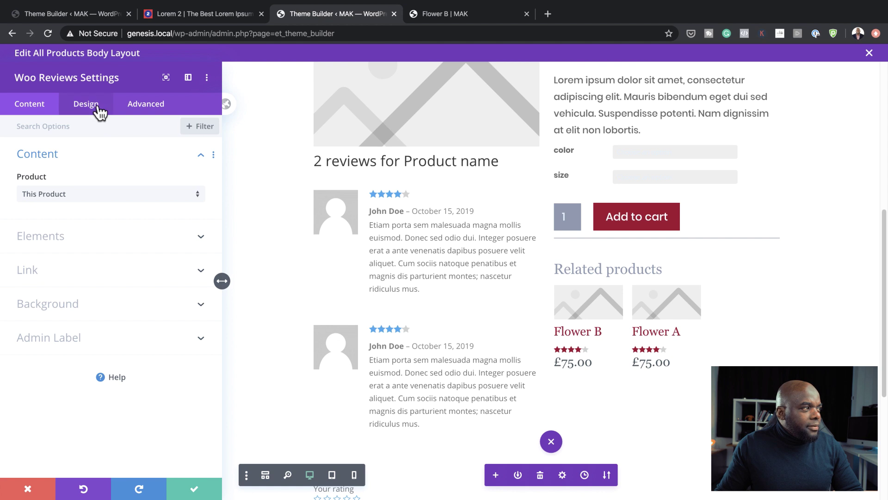
pyautogui.click(98, 110)
pyautogui.click(316, 160)
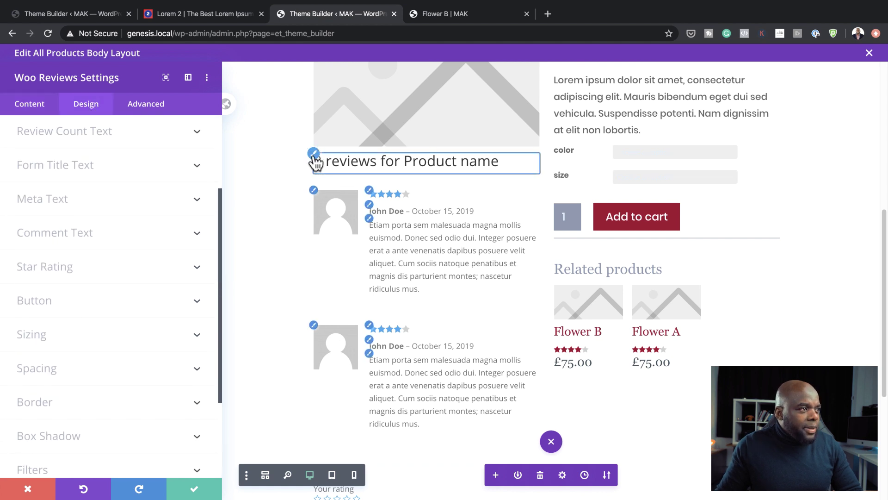
pyautogui.click(79, 216)
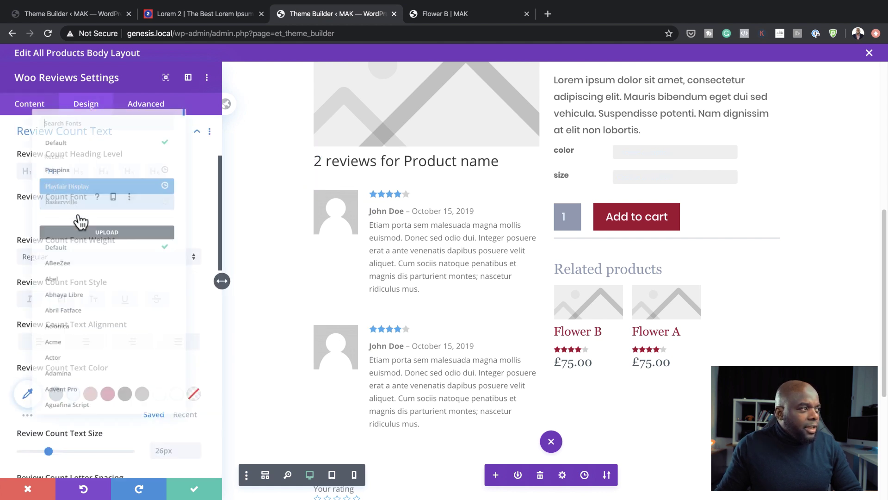
pyautogui.click(80, 175)
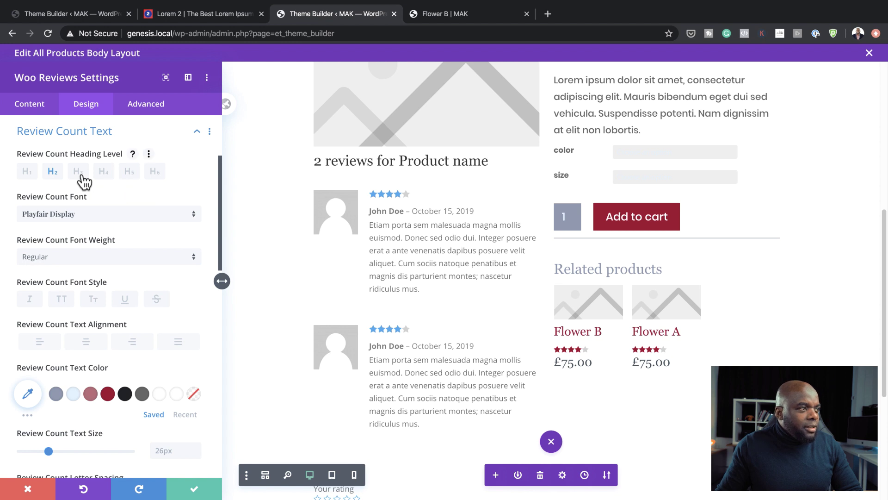
# Set the review meta font to Poppins, and give the comment text the Poppins font and the saved grey-blue color
pyautogui.click(375, 211)
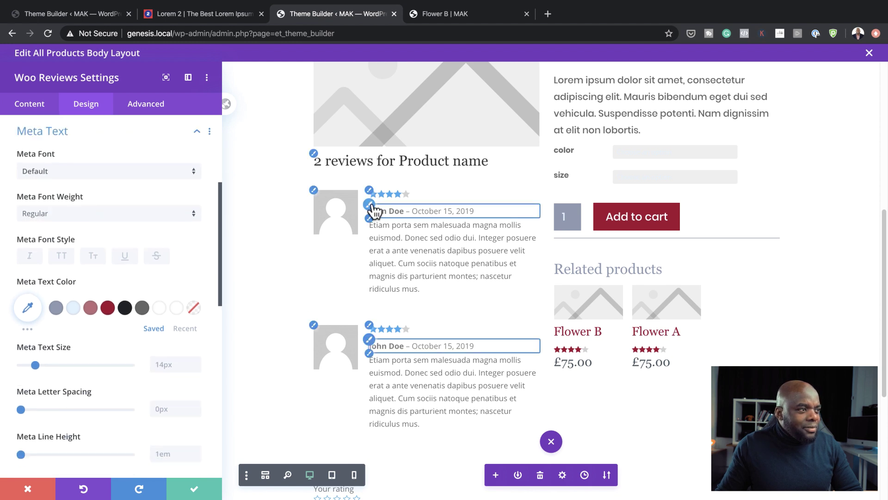
pyautogui.click(91, 174)
pyautogui.click(99, 154)
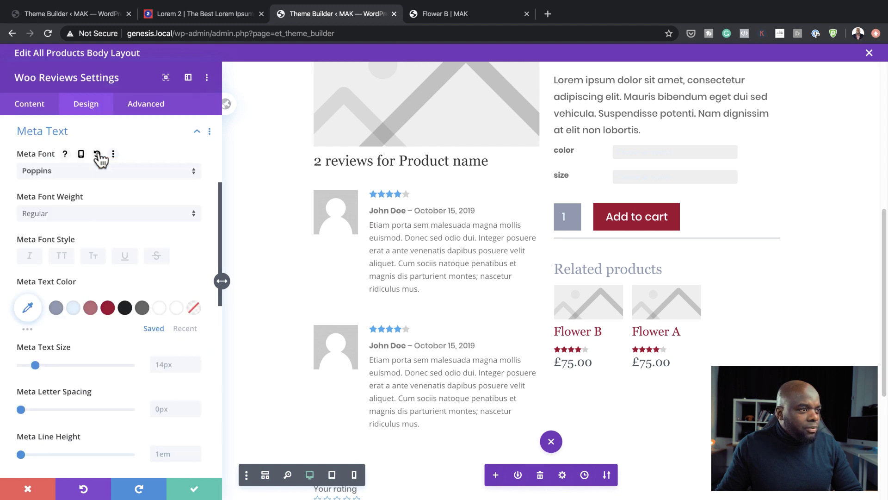
pyautogui.click(369, 225)
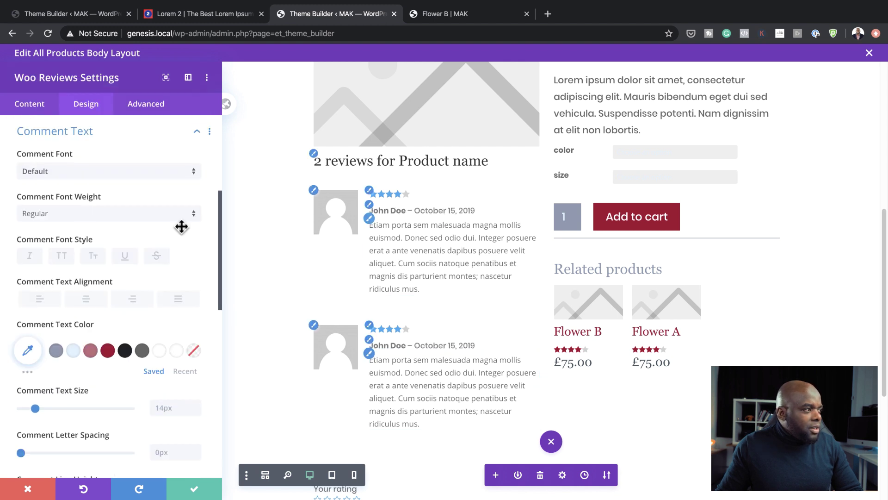
pyautogui.click(103, 170)
pyautogui.click(99, 153)
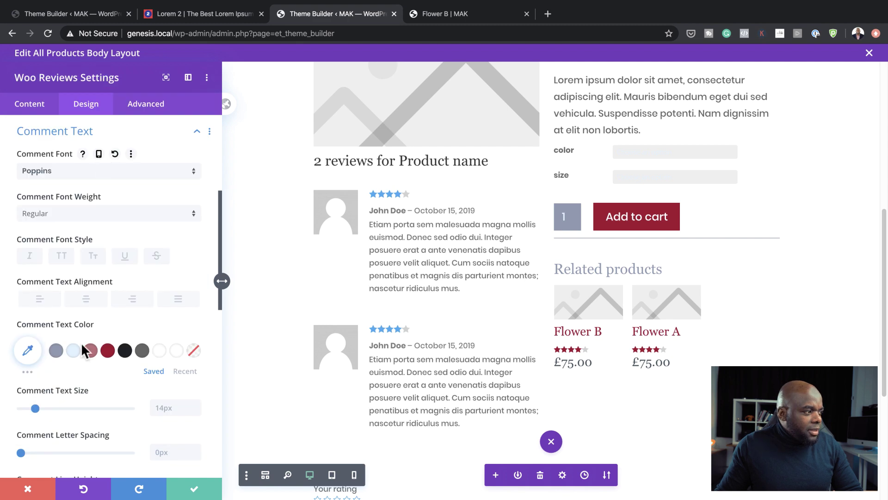
# Color the review meta text #b56573 and the review star ratings with the saved grey-blue swatch
pyautogui.click(390, 210)
pyautogui.click(88, 309)
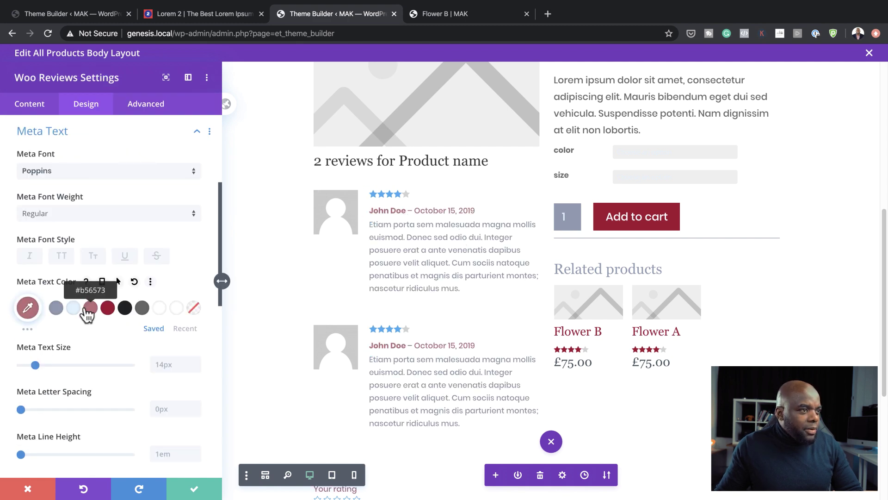
pyautogui.click(374, 195)
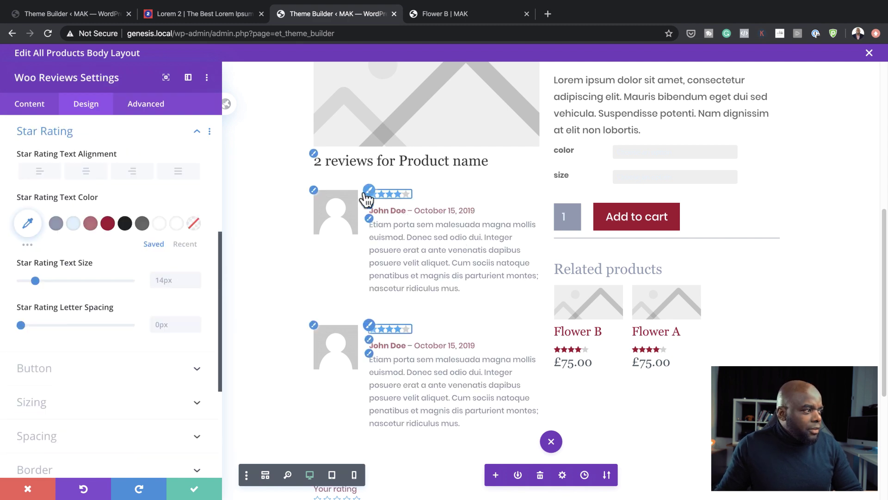
pyautogui.click(91, 224)
pyautogui.click(106, 225)
pyautogui.click(56, 224)
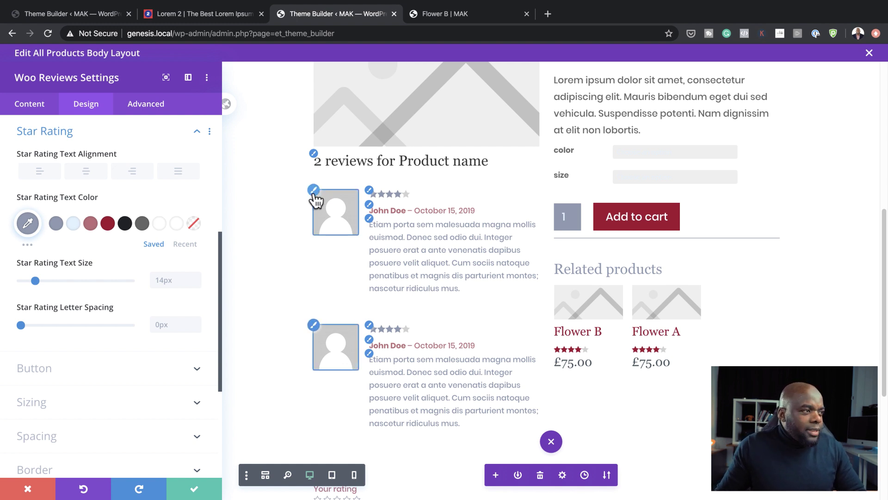
# Round the reviewer avatar images in the Woo Reviews module with 100px corners on all four sides
pyautogui.click(314, 191)
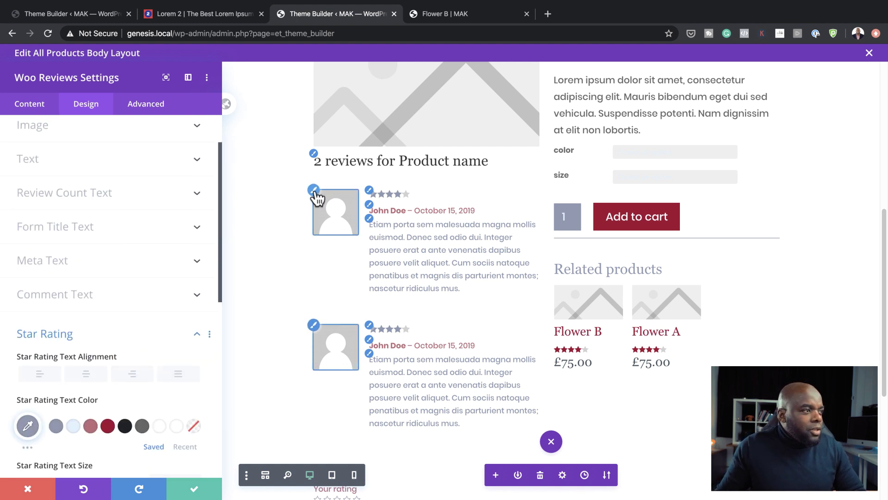
pyautogui.click(41, 184)
pyautogui.write('100')
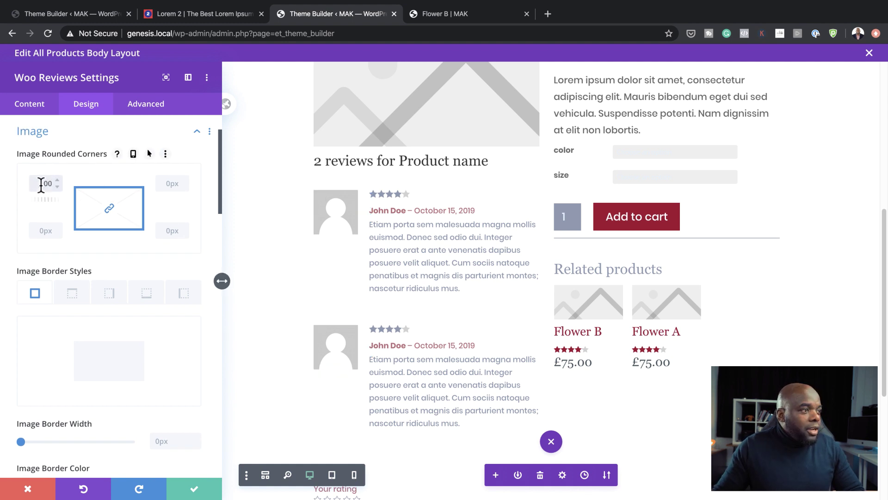
pyautogui.write('p')
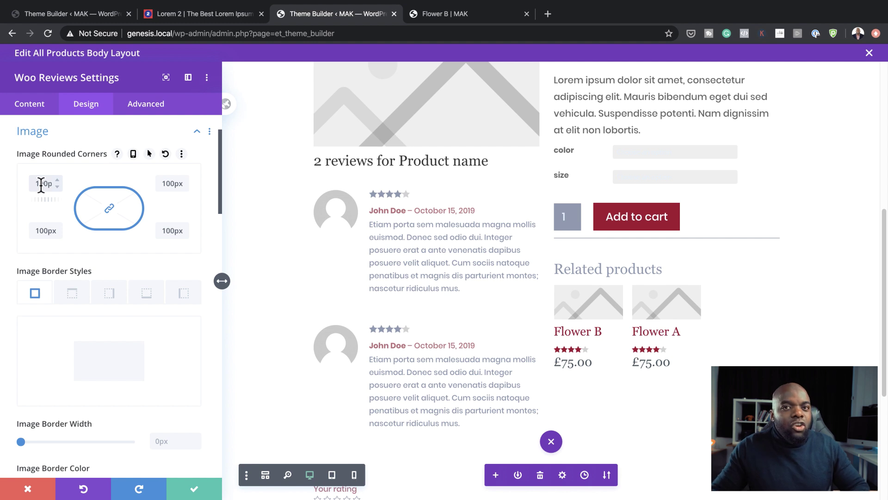
pyautogui.write('x')
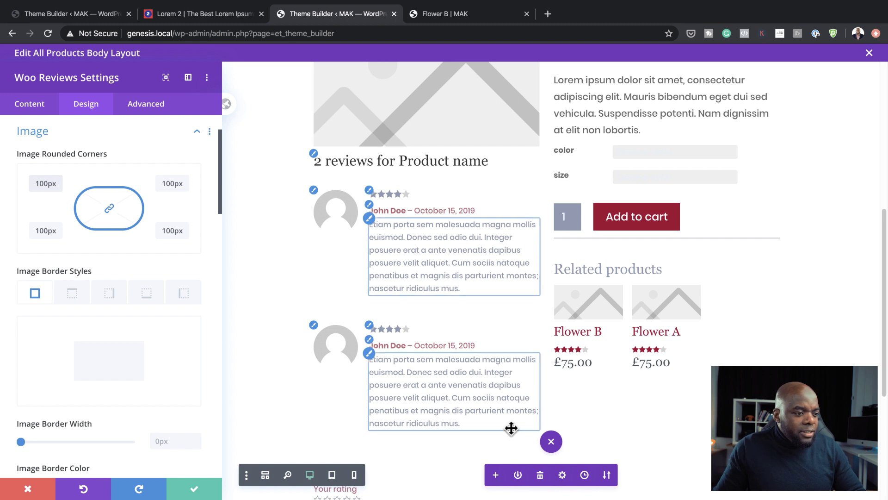
# Set the "Add a review" form title's font to Playfair Display and enlarge its text
pyautogui.scroll(-3, 512, 426)
pyautogui.scroll(-4, 448, 411)
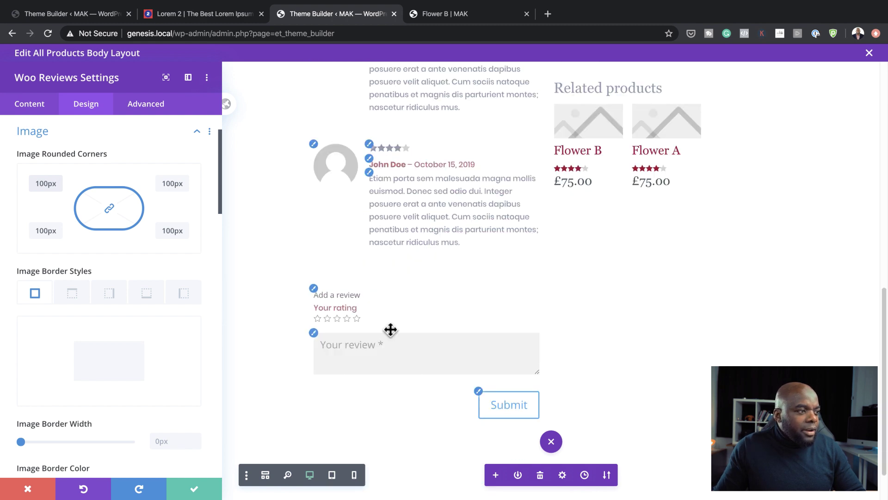
pyautogui.click(315, 289)
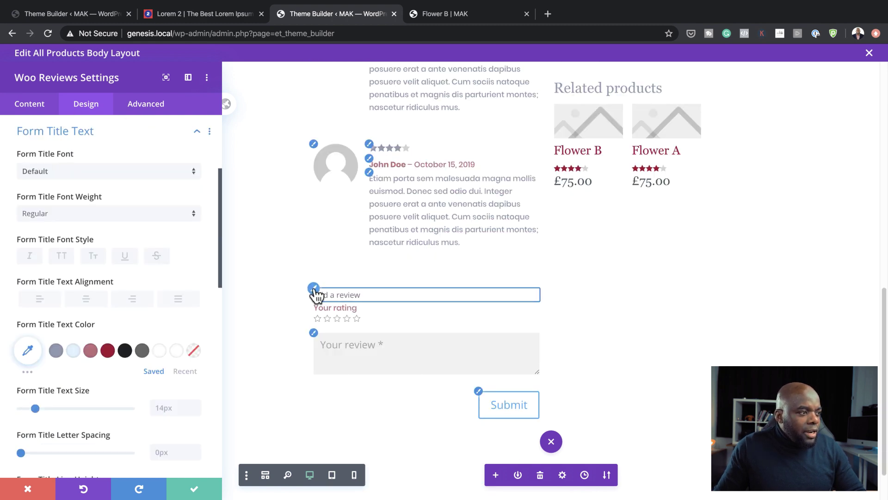
pyautogui.click(79, 173)
pyautogui.click(69, 171)
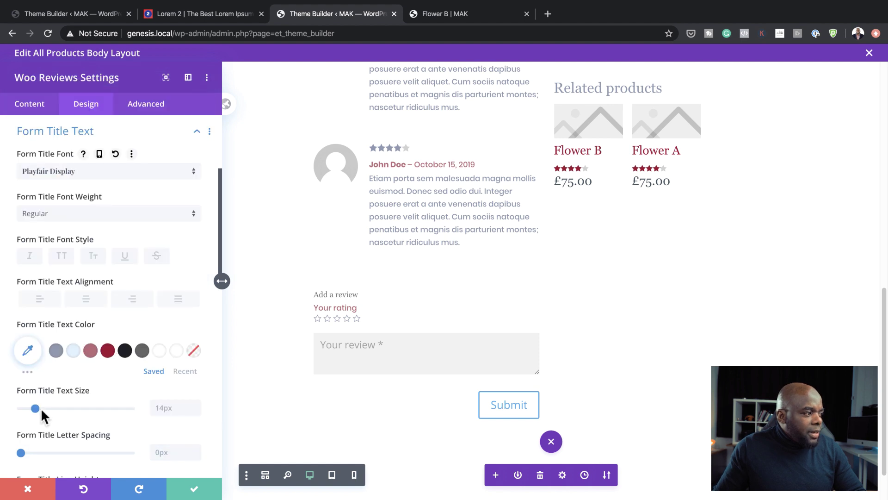
pyautogui.moveTo(35, 409); pyautogui.dragTo(44, 409)
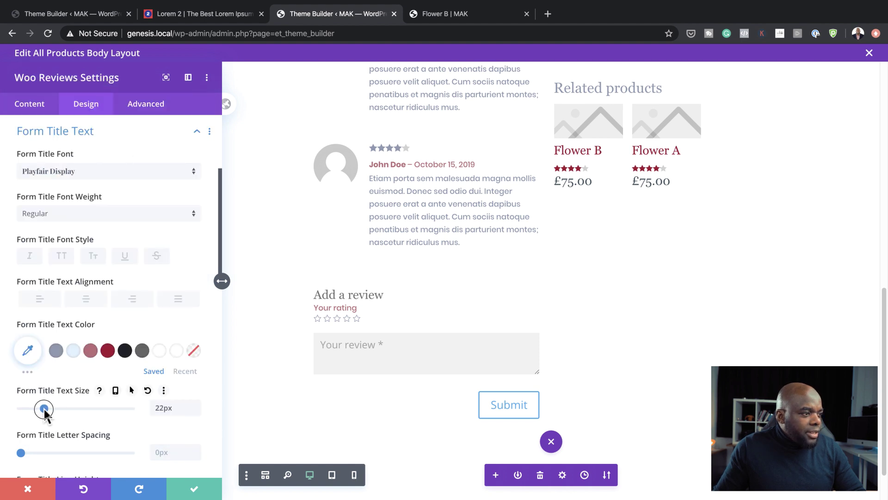
# Enable custom styles for the review Submit button, with white text and the saved grey-blue #8693ab background
pyautogui.click(481, 397)
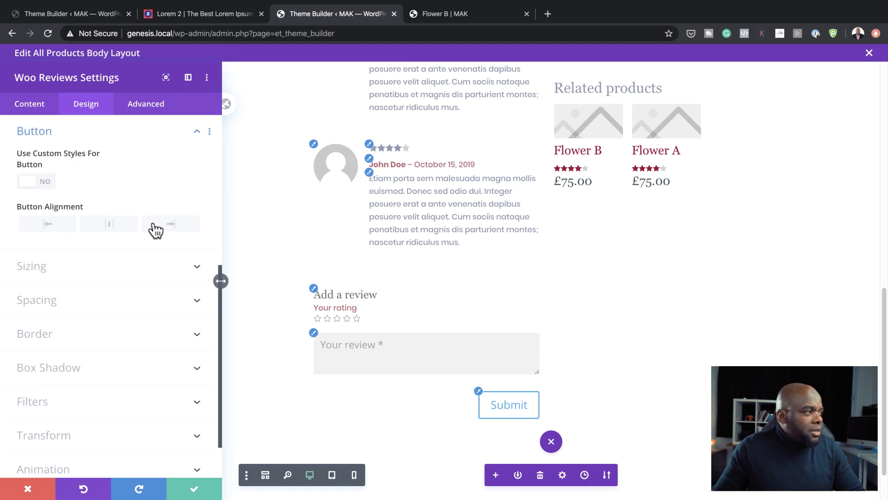
pyautogui.click(44, 181)
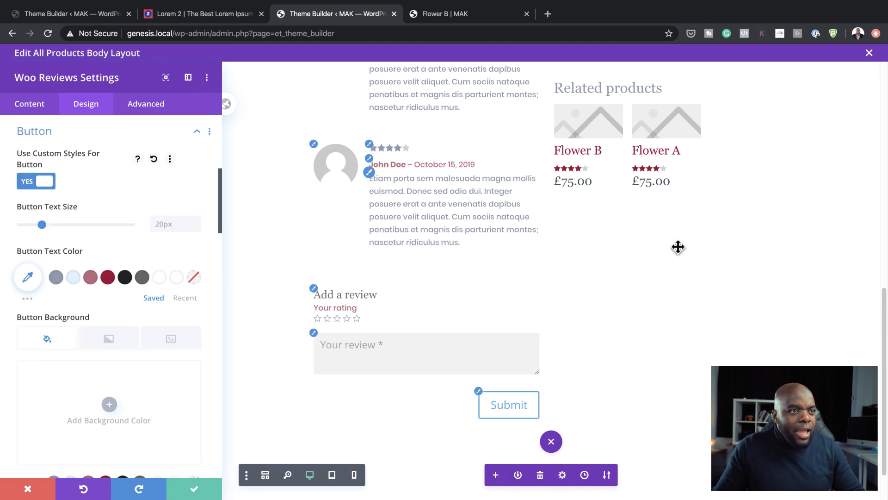
pyautogui.scroll(10, 678, 243)
pyautogui.scroll(-2, 677, 248)
pyautogui.scroll(-5, 678, 249)
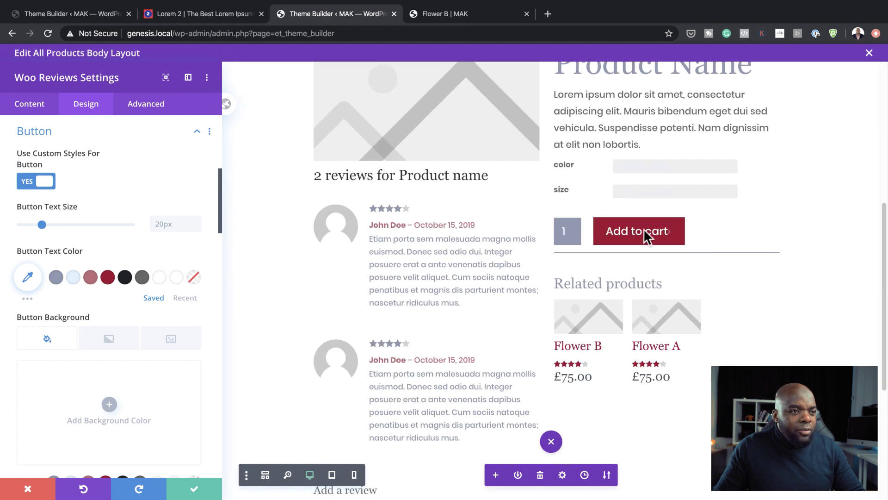
pyautogui.scroll(-2, 541, 284)
pyautogui.scroll(-5, 490, 305)
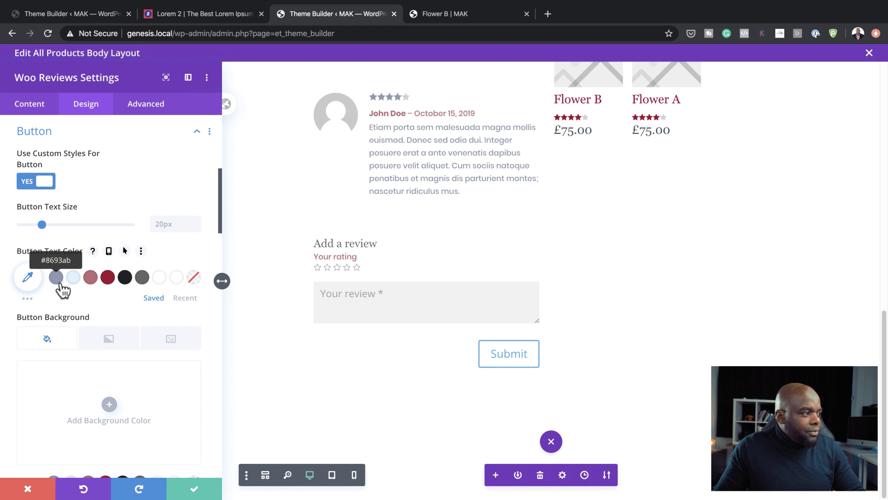
pyautogui.scroll(-1, 128, 301)
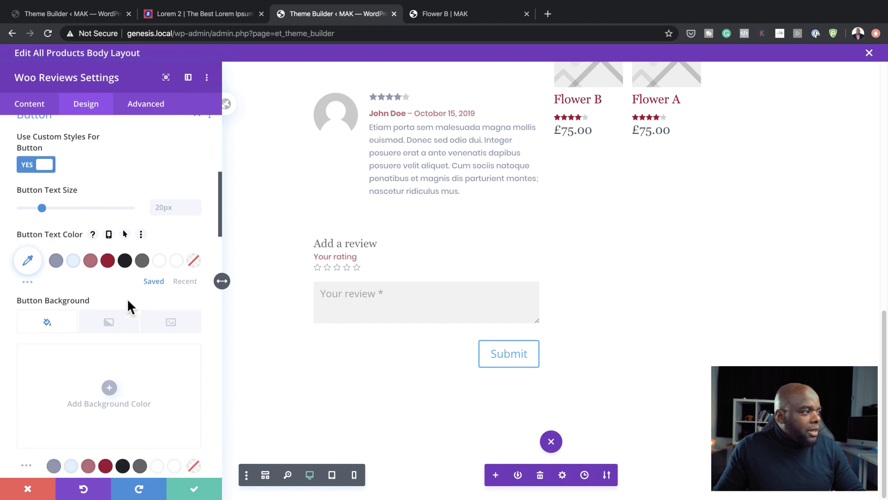
pyautogui.click(177, 261)
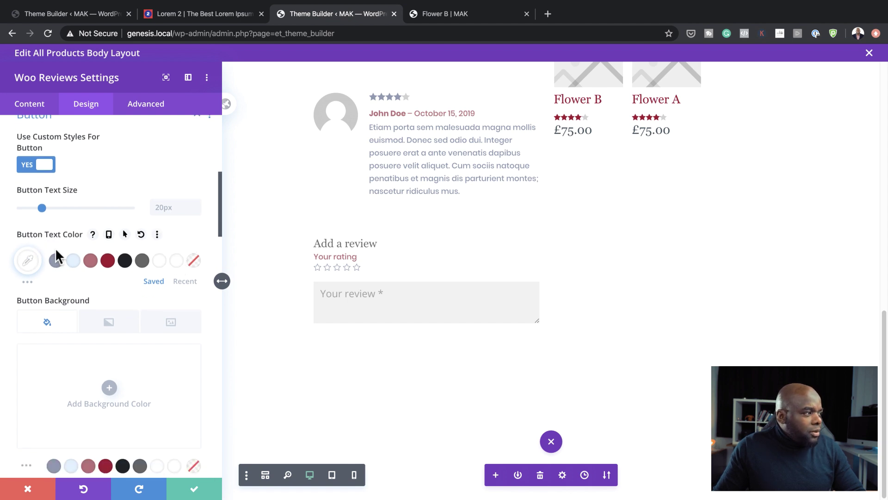
pyautogui.click(54, 464)
# Give the Submit button the saved grey-blue border color, a 0px border radius and the Poppins font, and save the module
pyautogui.scroll(-3, 143, 365)
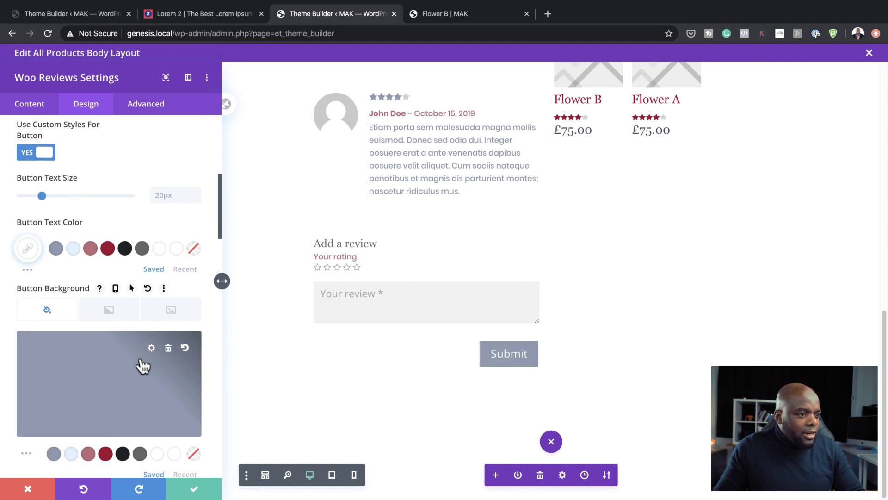
pyautogui.scroll(-1, 141, 363)
pyautogui.click(55, 407)
pyautogui.scroll(-2, 54, 407)
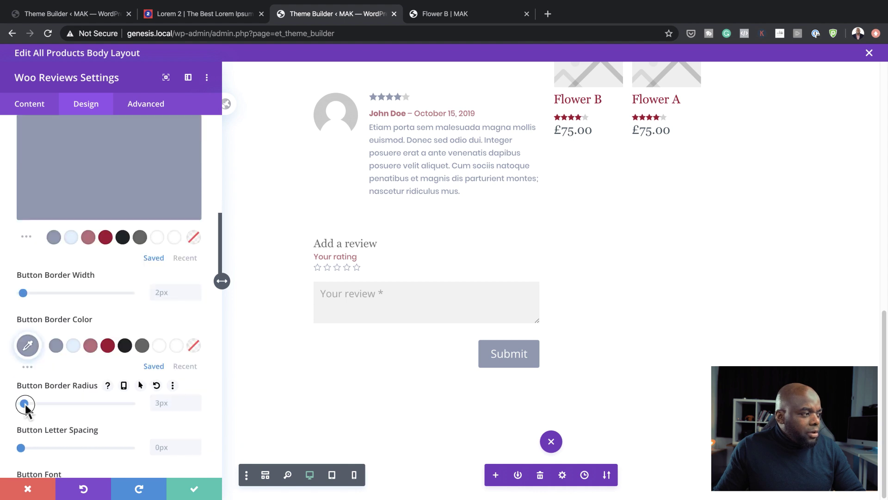
pyautogui.scroll(-4, 106, 337)
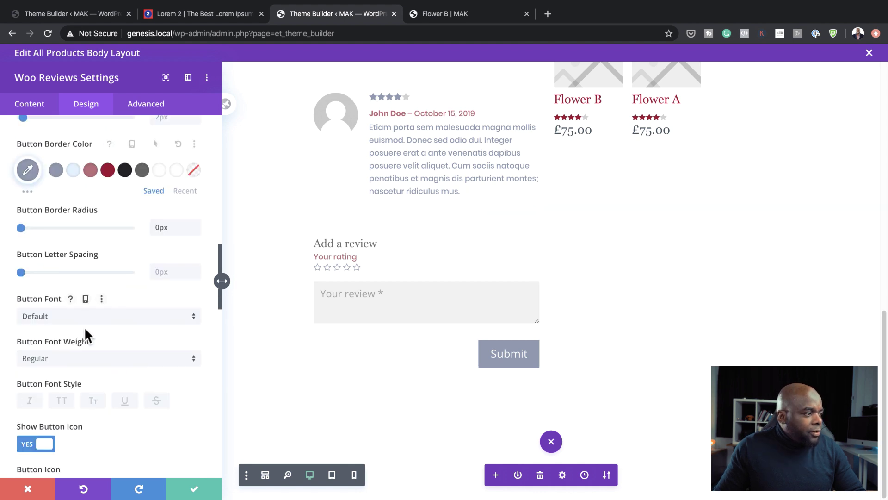
pyautogui.click(81, 317)
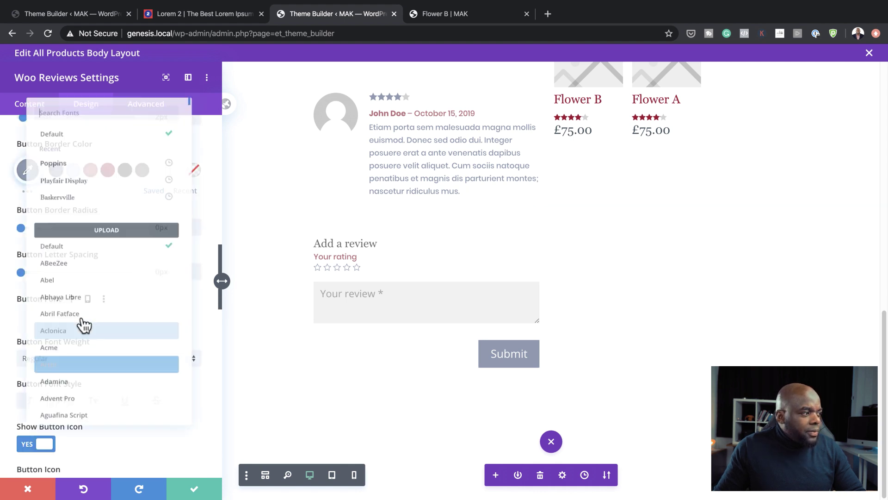
pyautogui.click(96, 154)
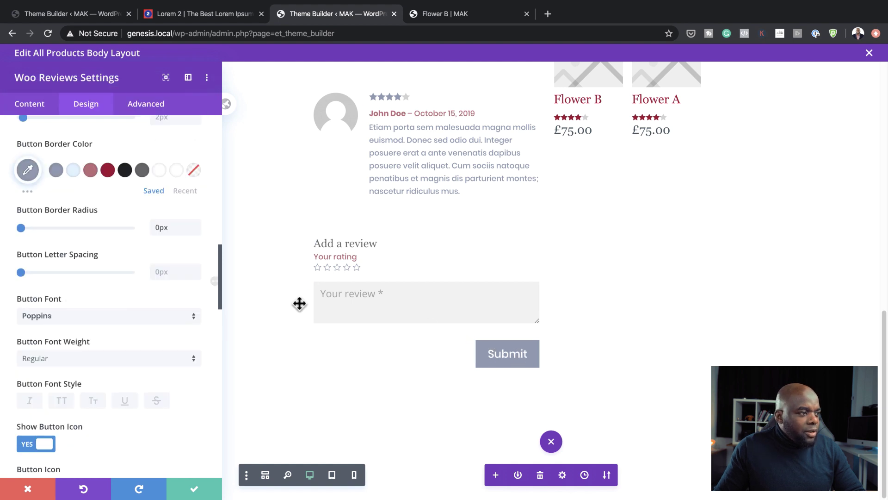
pyautogui.click(197, 490)
# Examine the sizing options of the two-column product row, including its width, and save the row
pyautogui.scroll(8, 582, 359)
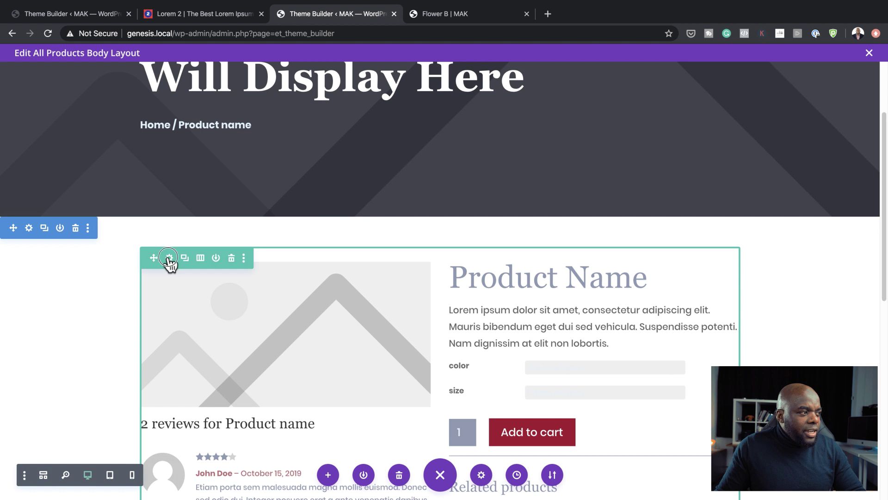
pyautogui.click(170, 258)
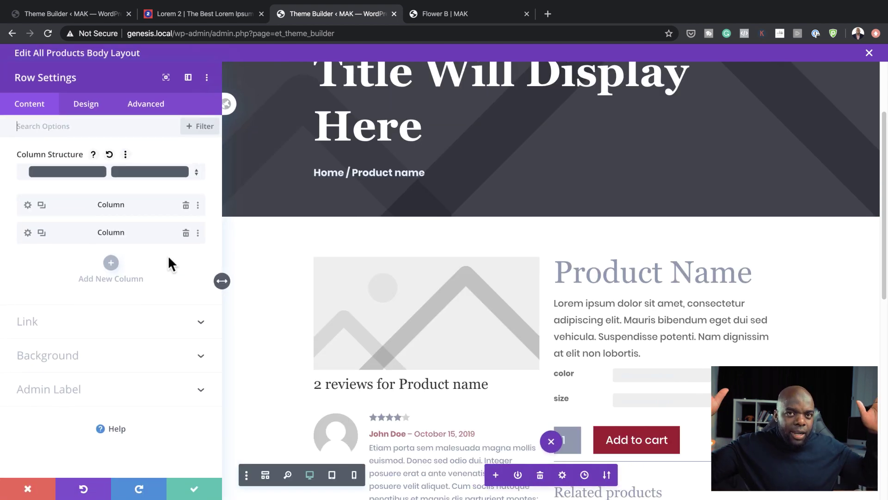
pyautogui.click(88, 107)
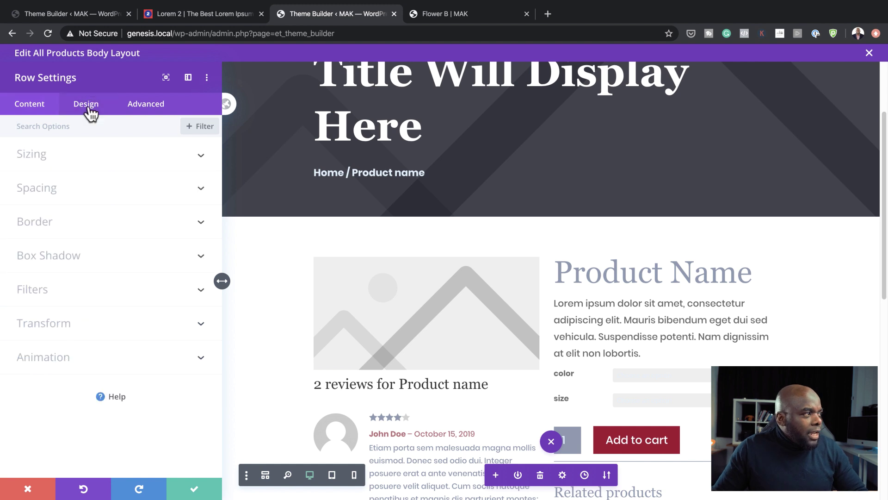
pyautogui.click(79, 166)
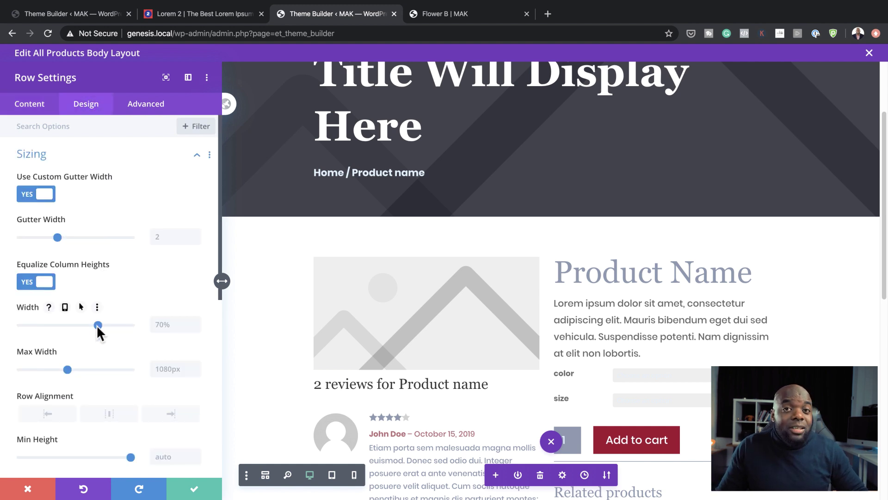
pyautogui.moveTo(97, 326); pyautogui.dragTo(109, 324)
pyautogui.click(195, 488)
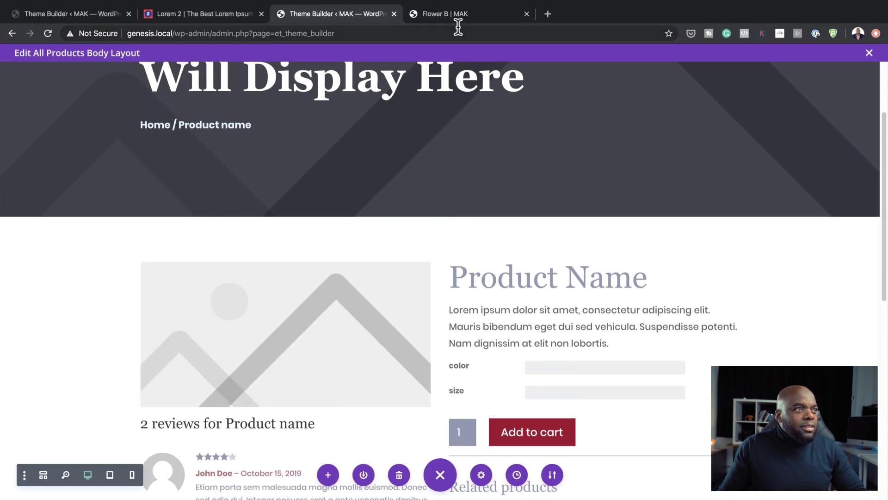
# Reload the live Flower B product page and check the template's header, product details, related products and review form
pyautogui.click(444, 14)
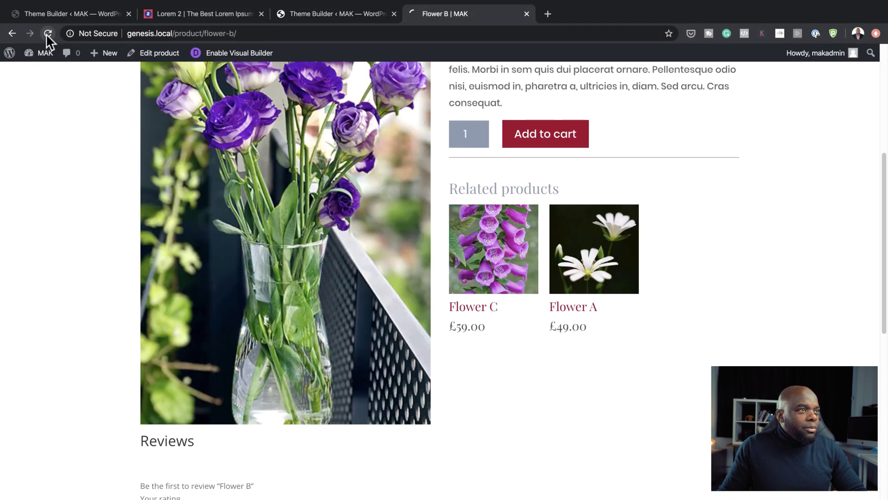
pyautogui.click(47, 34)
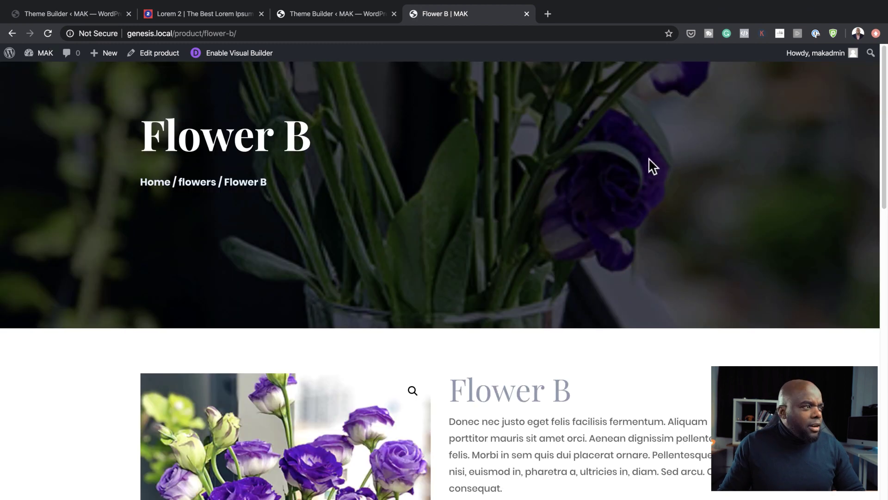
pyautogui.scroll(-9, 723, 301)
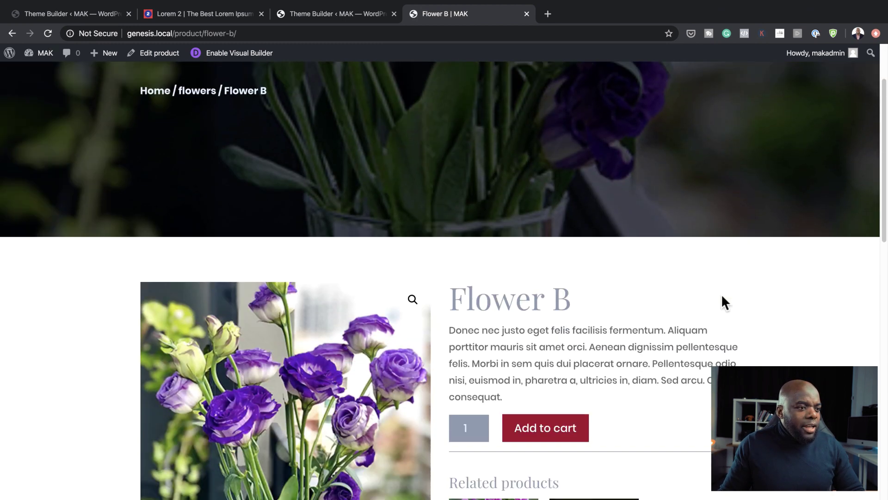
pyautogui.scroll(-8, 742, 290)
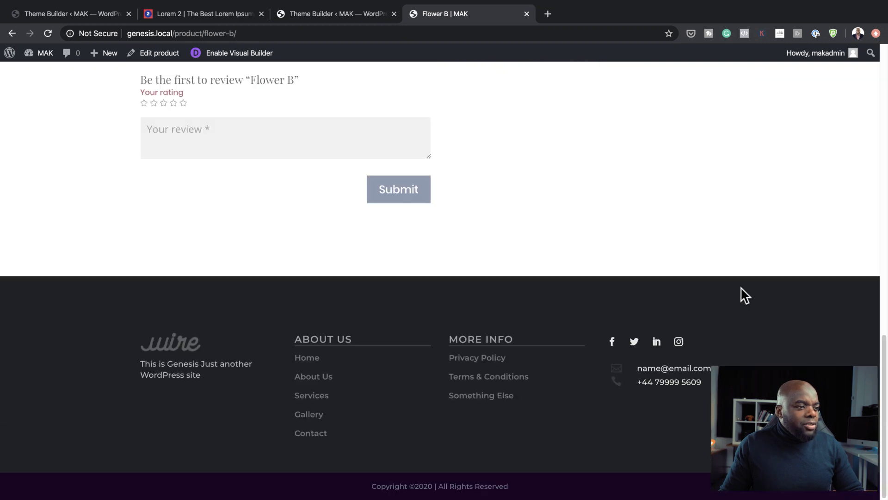
pyautogui.scroll(8, 740, 288)
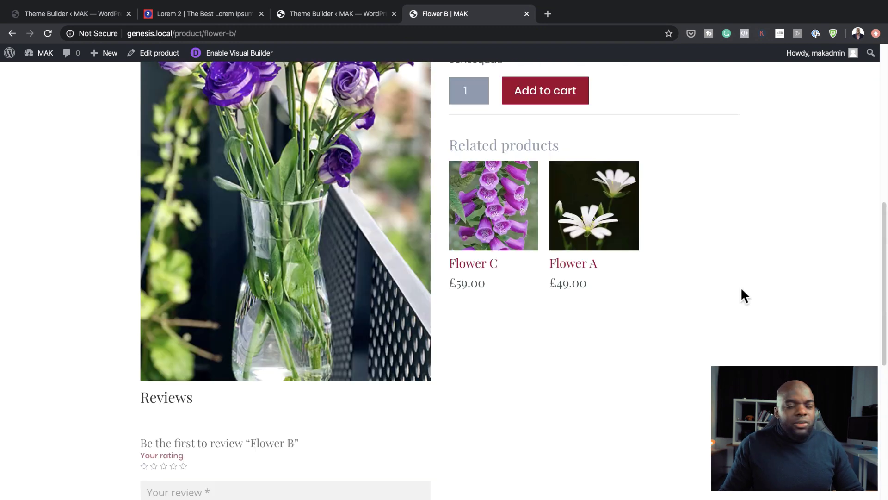
pyautogui.scroll(6, 742, 289)
pyautogui.scroll(4, 742, 289)
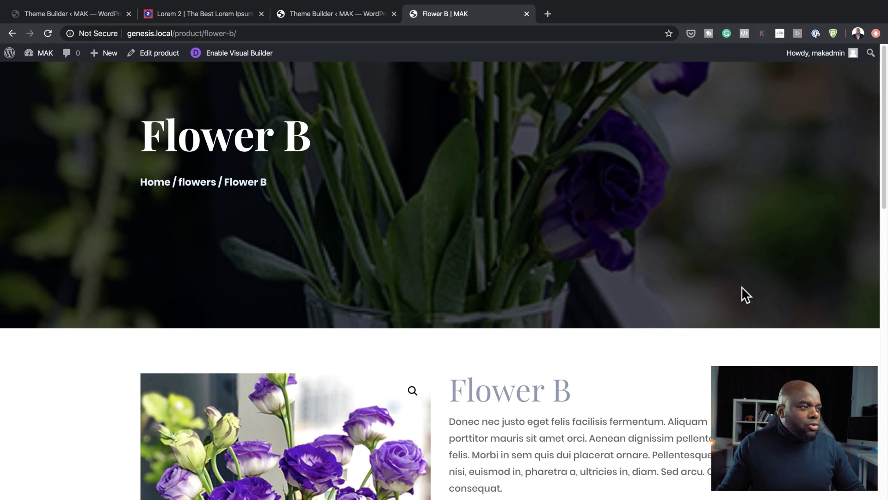
pyautogui.scroll(-6, 512, 346)
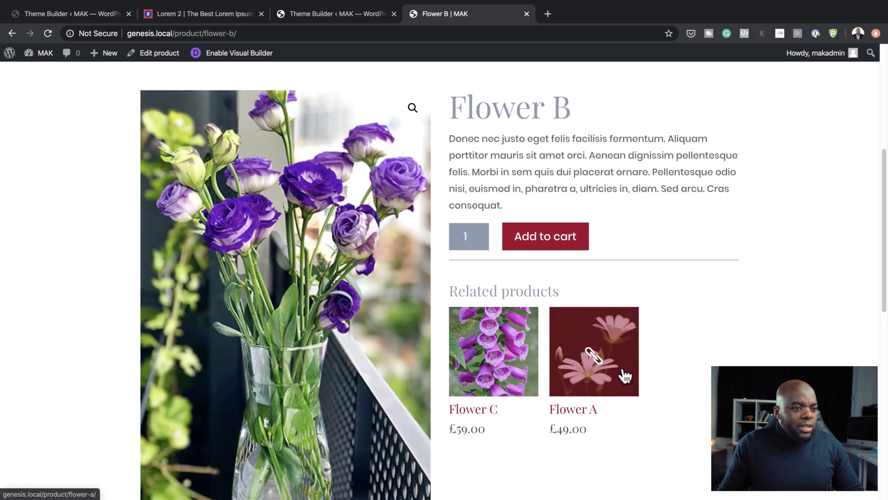
pyautogui.scroll(6, 441, 295)
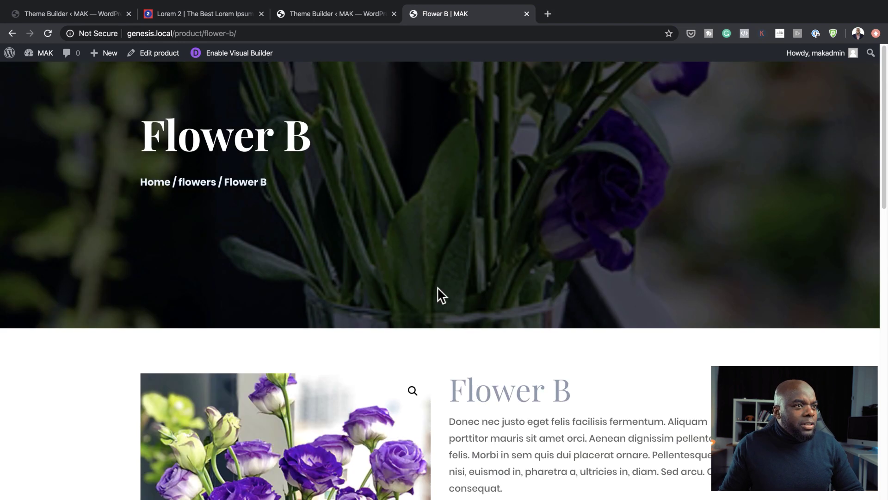
# Open the related product Flower C and check how the template displays its content and reviews
pyautogui.scroll(-8, 662, 398)
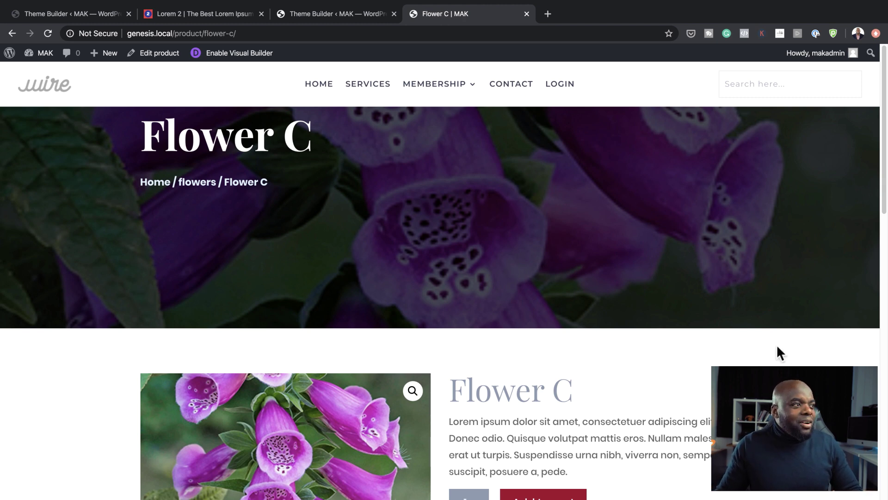
pyautogui.scroll(-6, 783, 363)
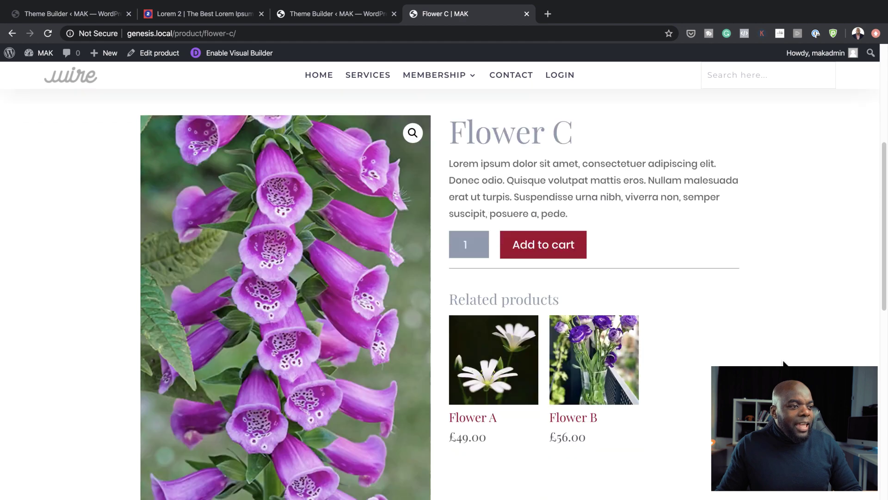
pyautogui.scroll(-7, 783, 364)
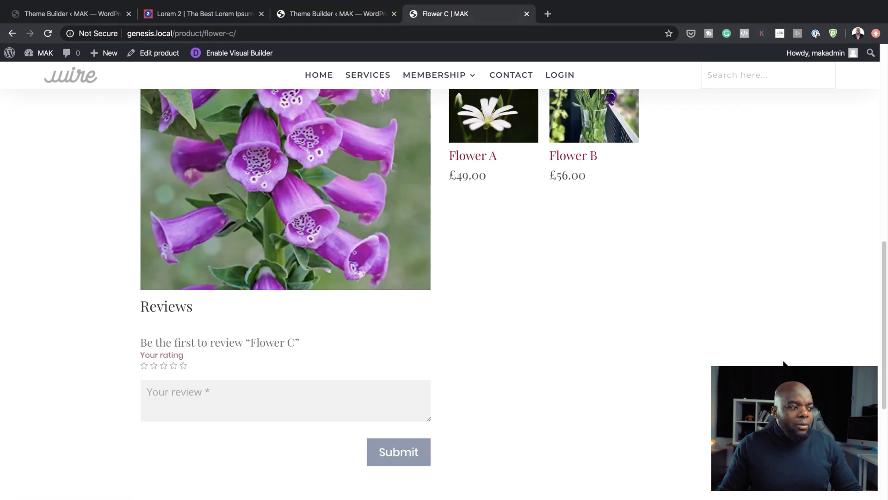
pyautogui.scroll(5, 783, 363)
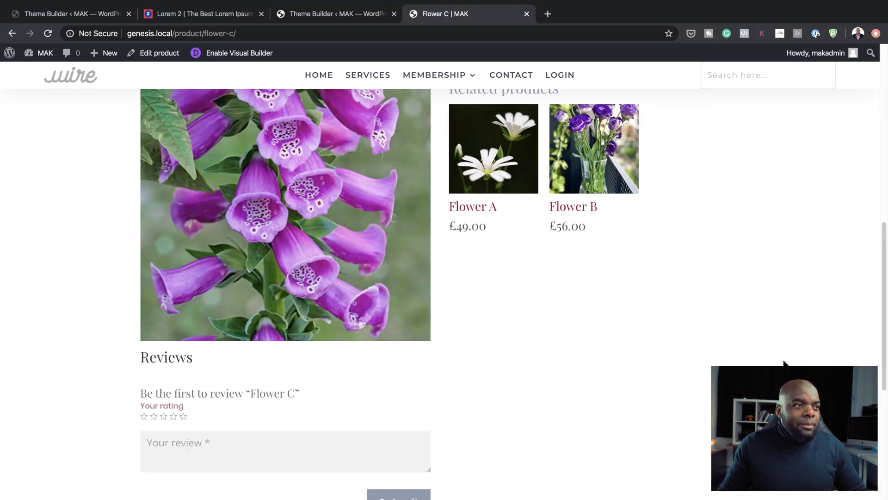
# Open the related product Flower A and check its page layout from the header down to the reviews
pyautogui.scroll(1, 783, 363)
pyautogui.click(489, 270)
pyautogui.scroll(-7, 802, 331)
pyautogui.scroll(-9, 803, 330)
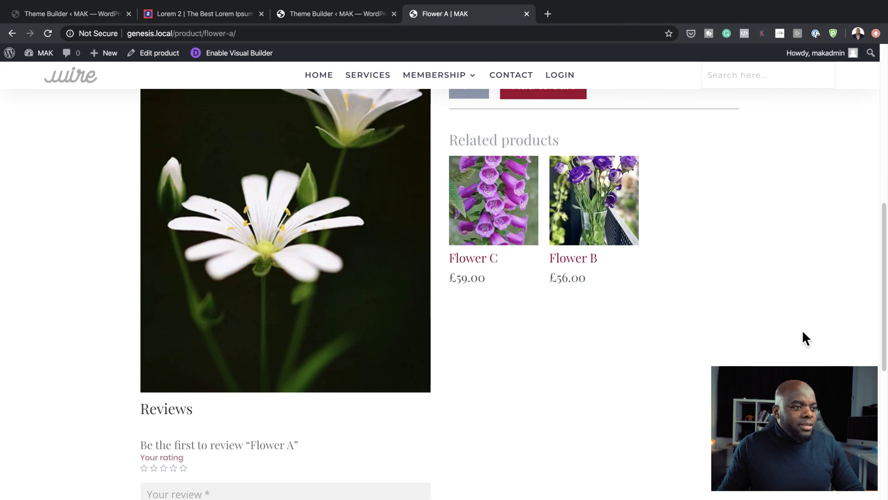
pyautogui.scroll(16, 802, 330)
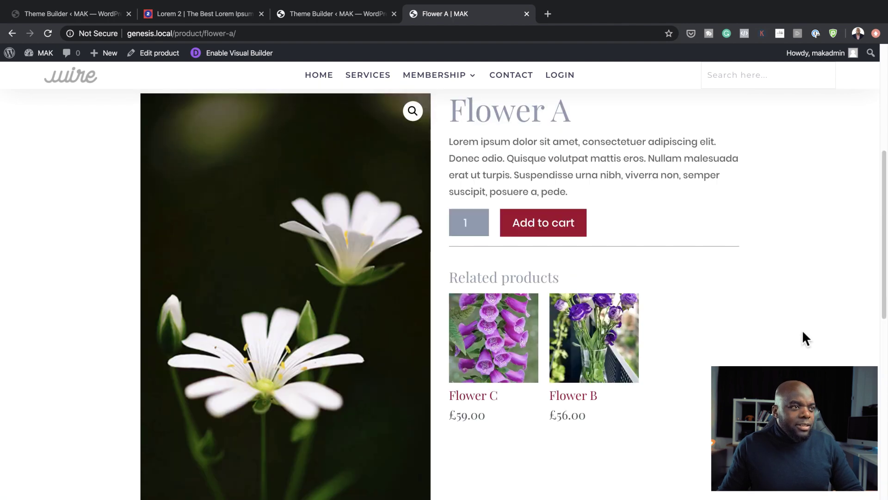